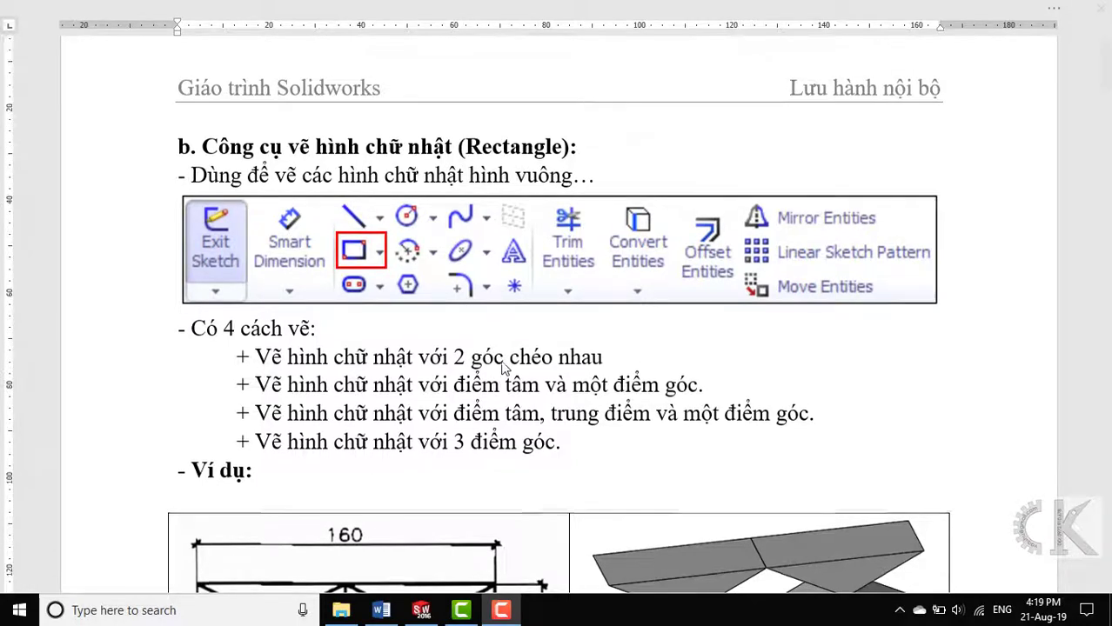
# - Scroll the Word tutorial down to the Ví dụ example figures, then switch to SOLIDWORKS
pyautogui.scroll(-3, 491, 392)
pyautogui.scroll(-3, 452, 443)
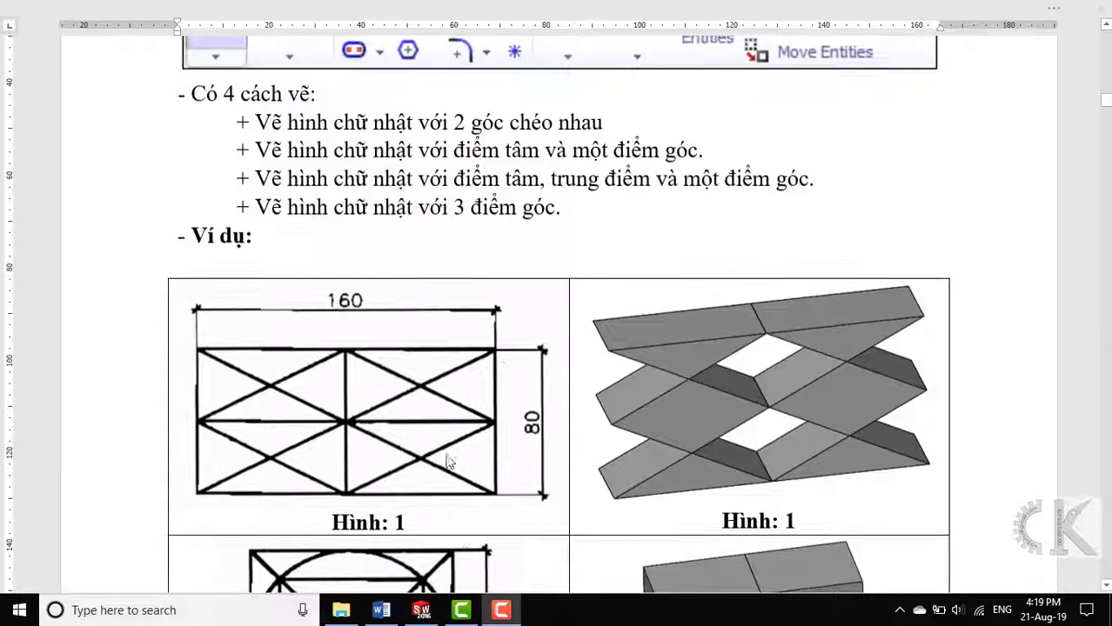
pyautogui.click(420, 612)
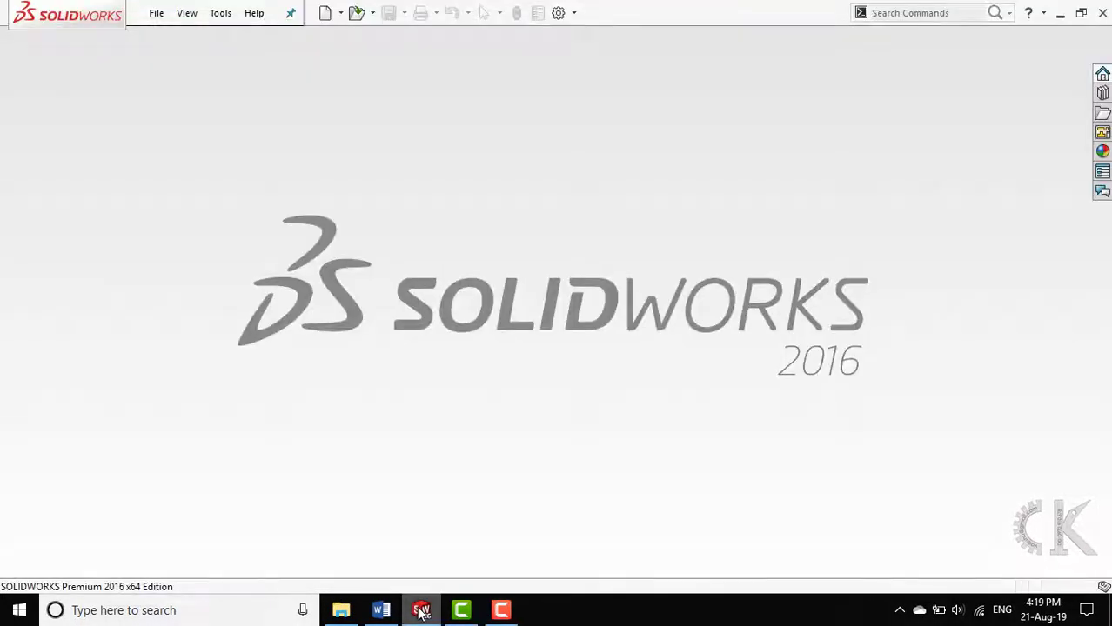
# - Create the new part Part10 from the Part template, then return to the Word tutorial
pyautogui.click(328, 19)
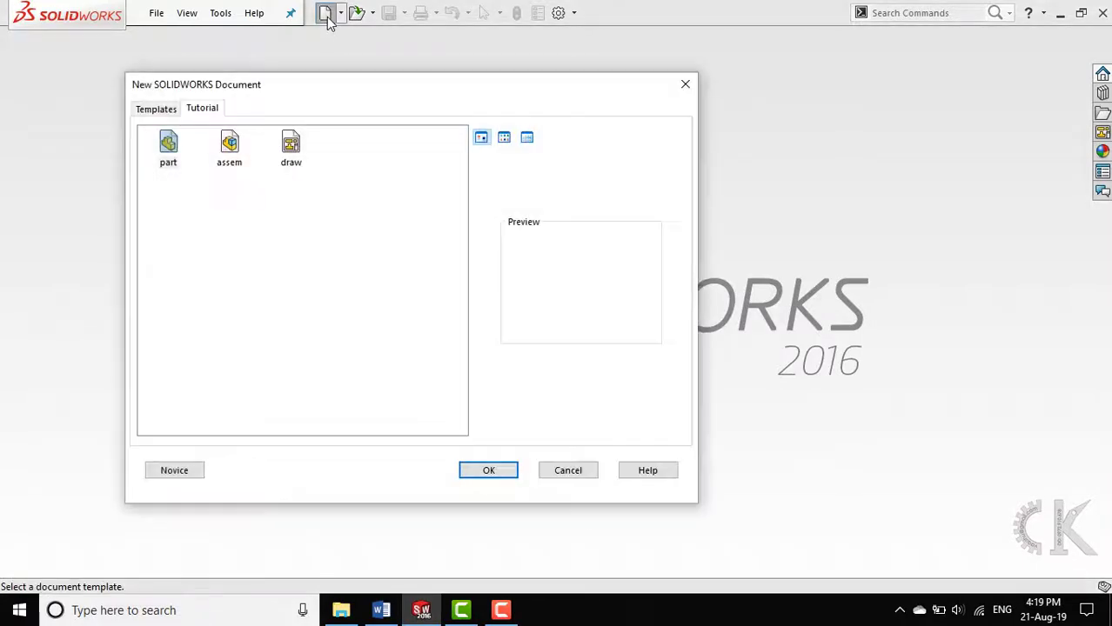
pyautogui.click(202, 111)
pyautogui.click(156, 109)
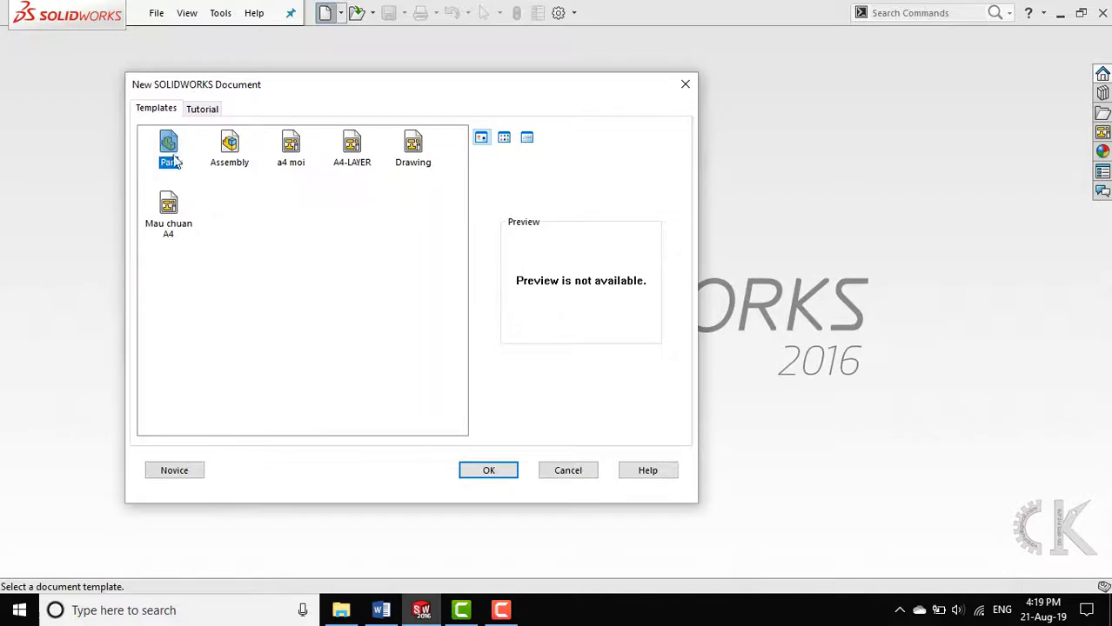
pyautogui.click(492, 471)
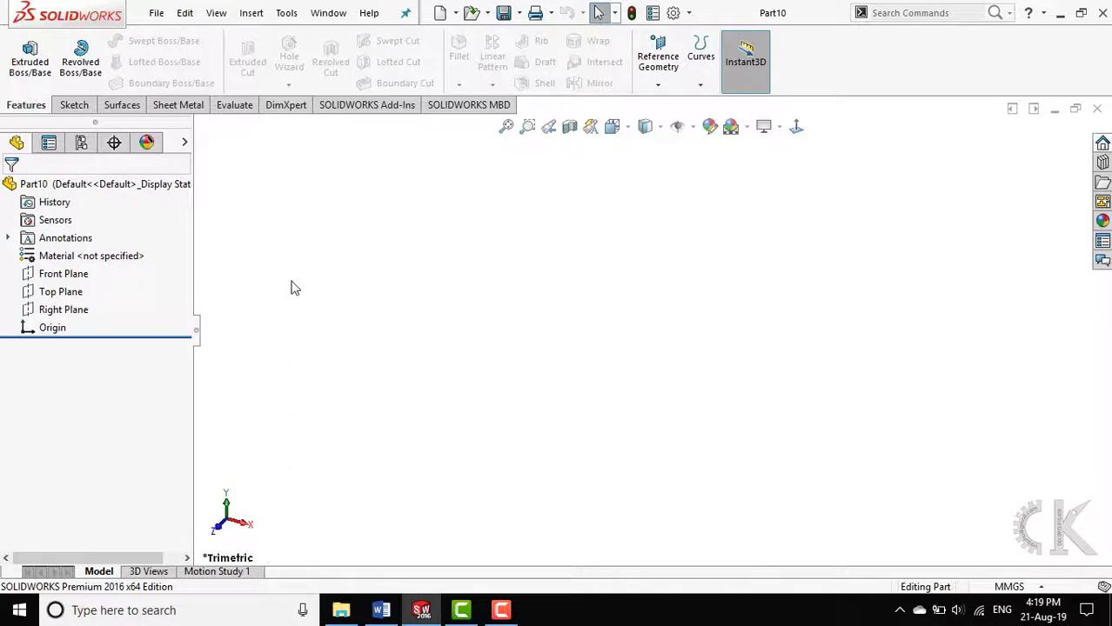
pyautogui.click(381, 610)
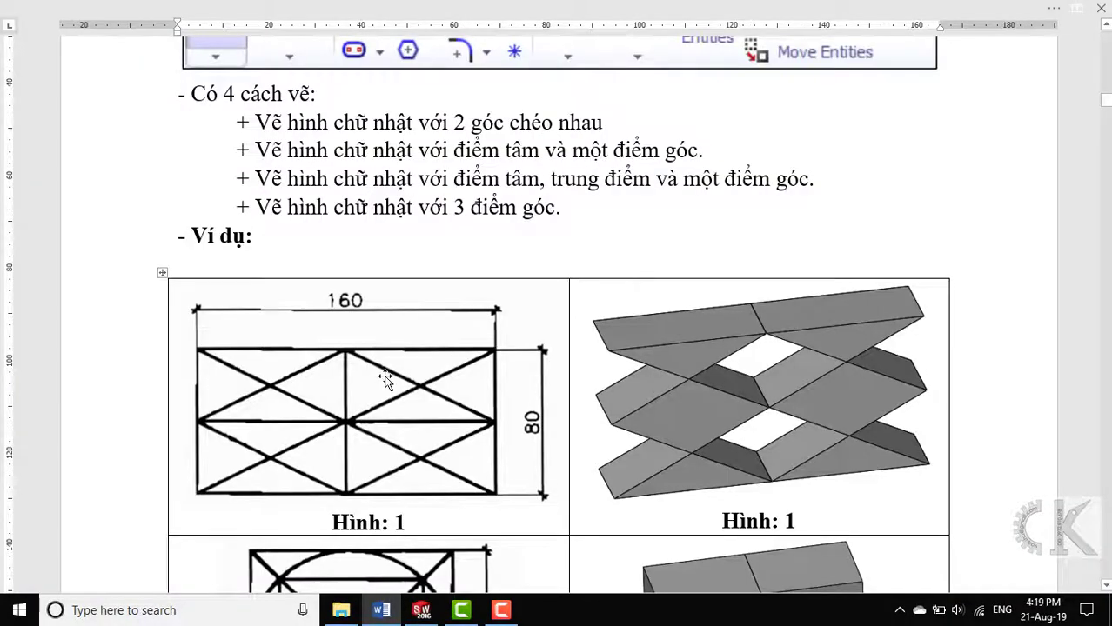
# - Launch Snipping Tool through a Windows search for SNIP
pyautogui.scroll(-2, 385, 380)
pyautogui.scroll(-1, 386, 381)
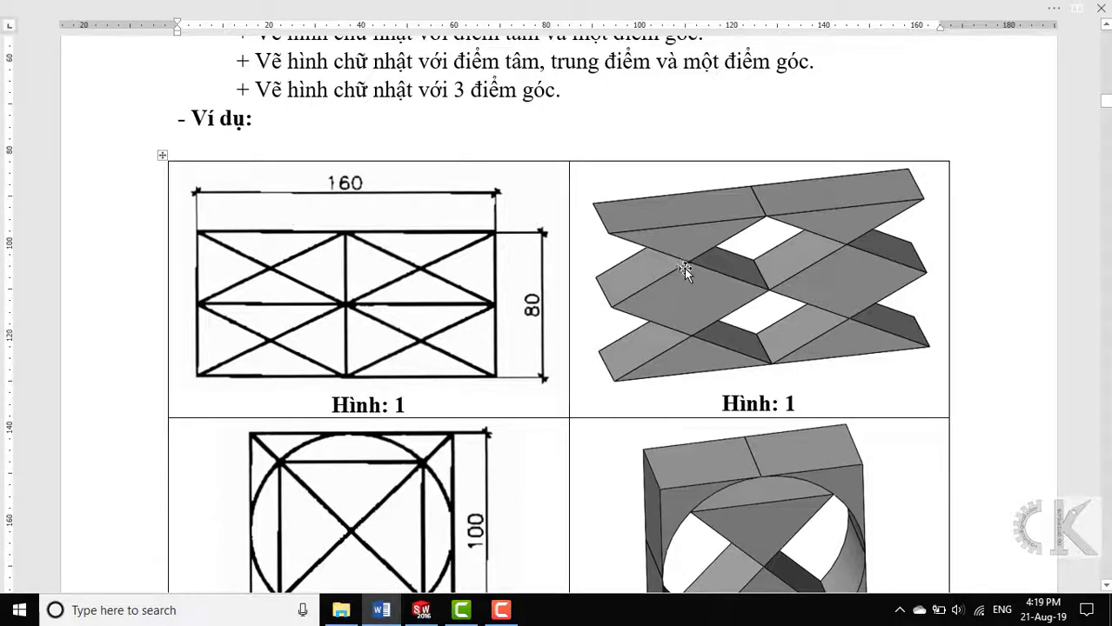
pyautogui.click(119, 609)
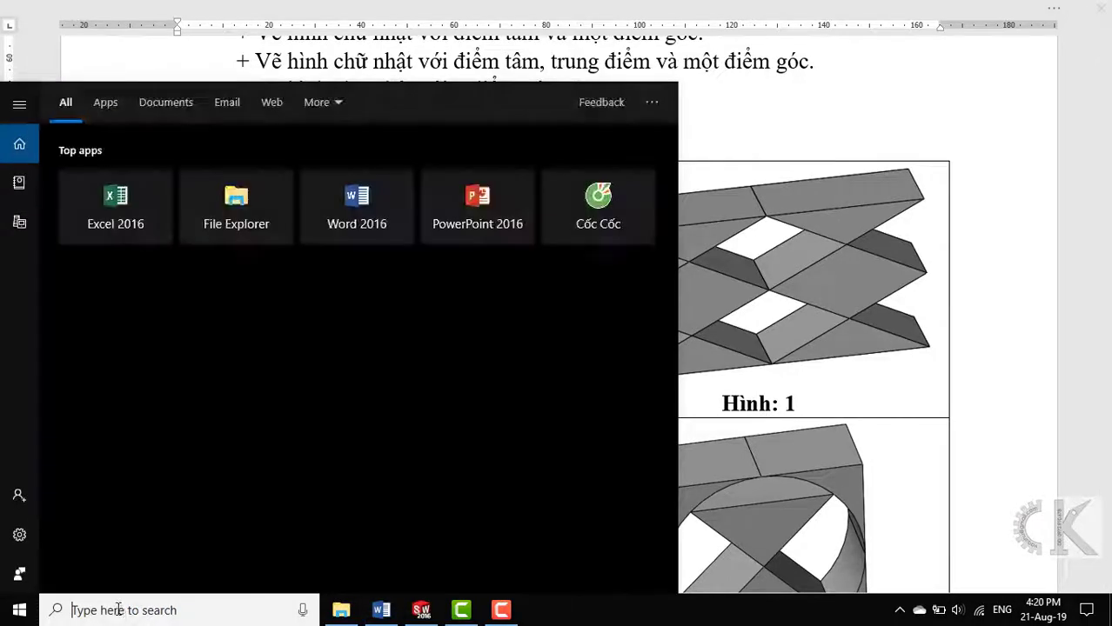
pyautogui.write('SNIP')
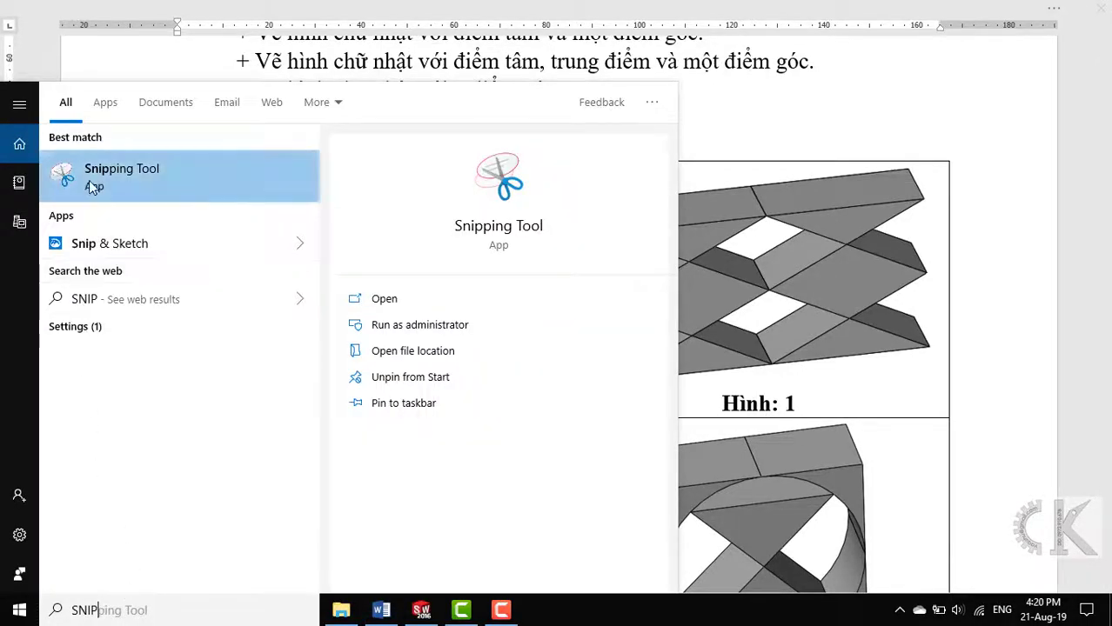
pyautogui.click(90, 182)
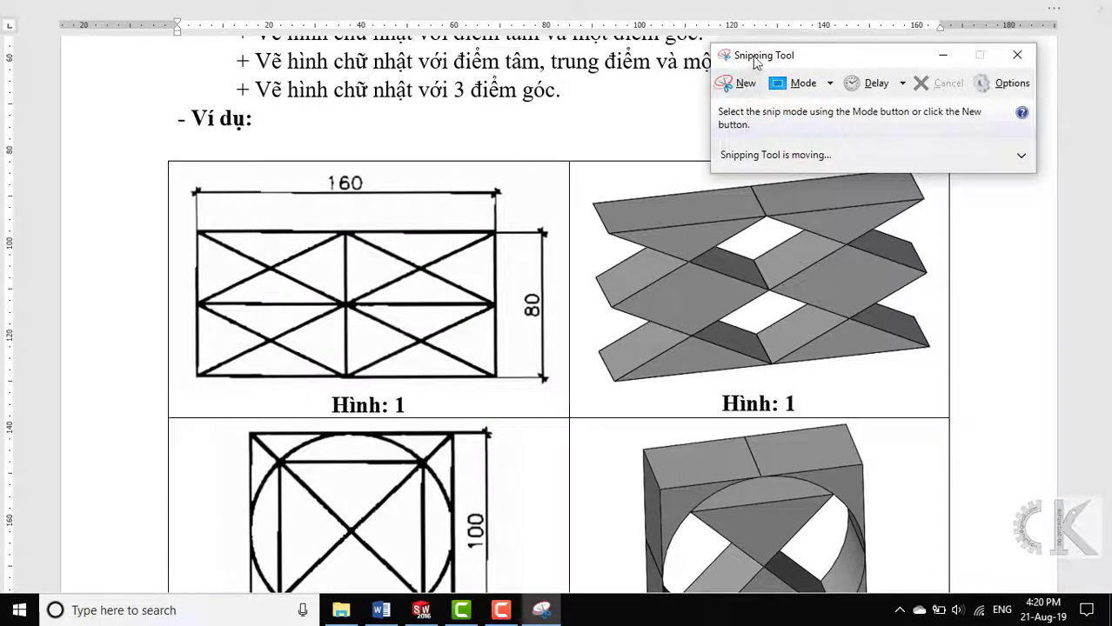
# - Snip the 160×80 rectangle example figure and return to SOLIDWORKS
pyautogui.click(745, 83)
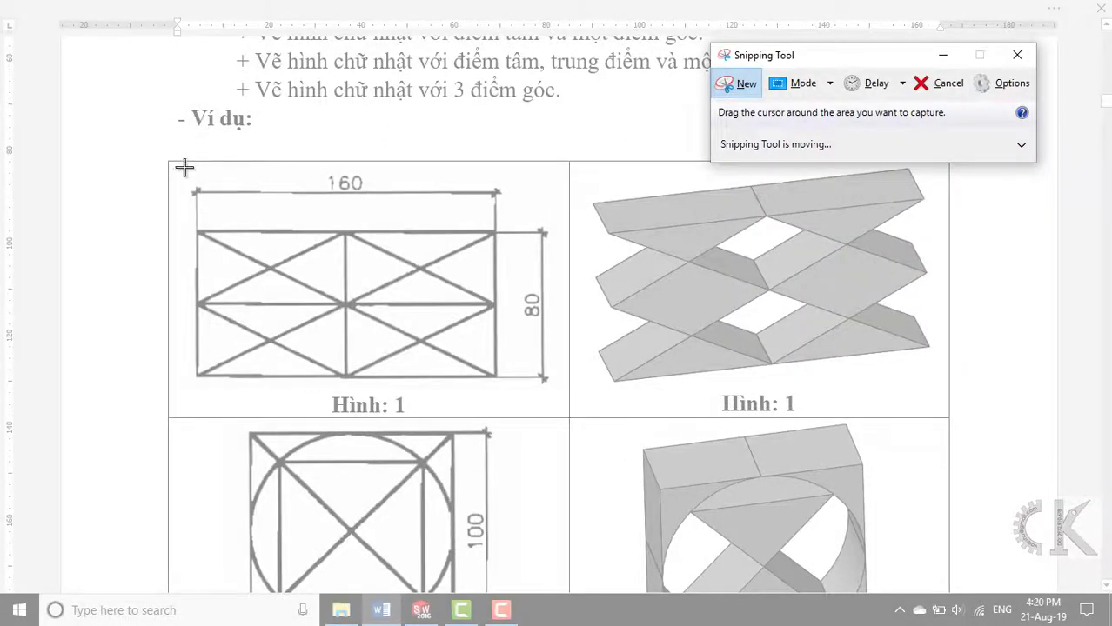
pyautogui.moveTo(185, 167); pyautogui.dragTo(566, 395)
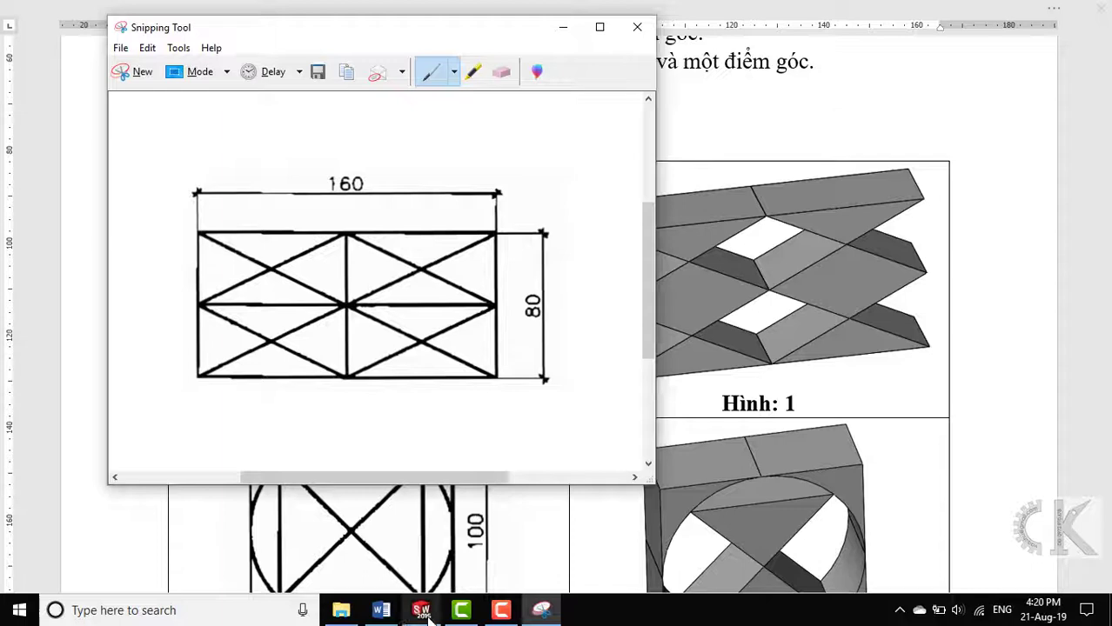
pyautogui.click(423, 611)
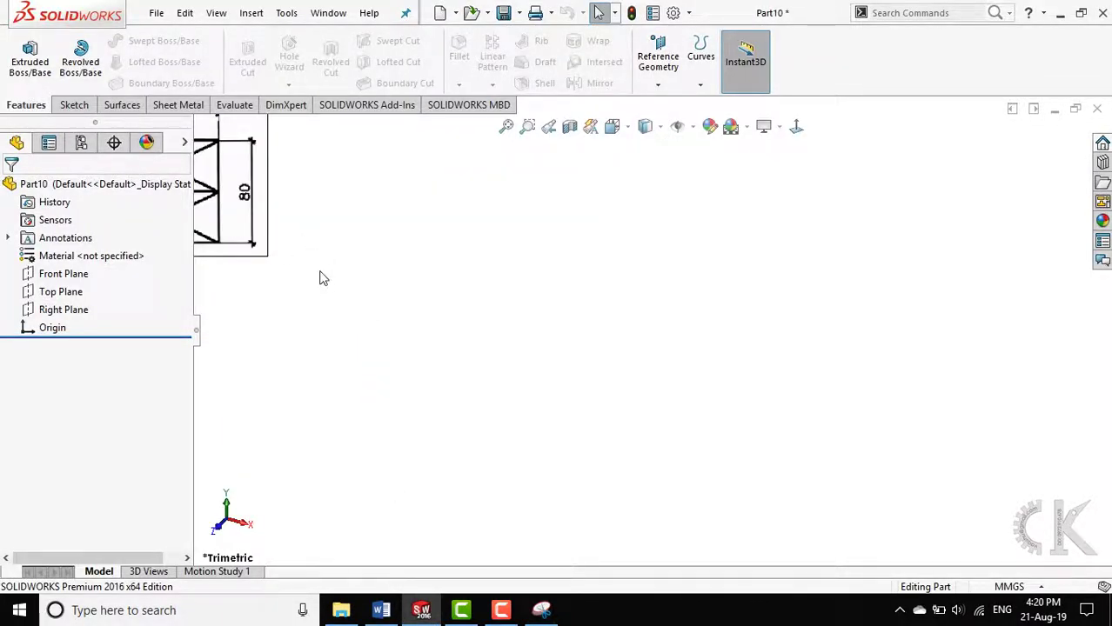
# - Centre the pasted reference picture and start Sketch1 on the Front Plane
pyautogui.keyDown('ctrl'); pyautogui.moveTo(313, 255); pyautogui.dragTo(650, 367, button='middle'); pyautogui.keyUp('ctrl')
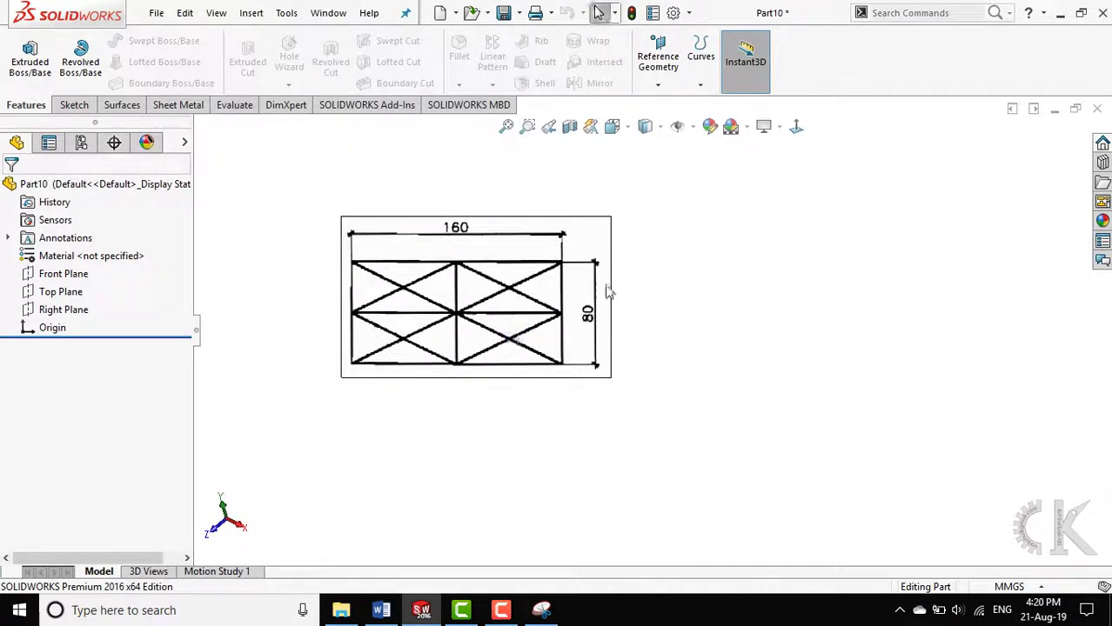
pyautogui.click(75, 108)
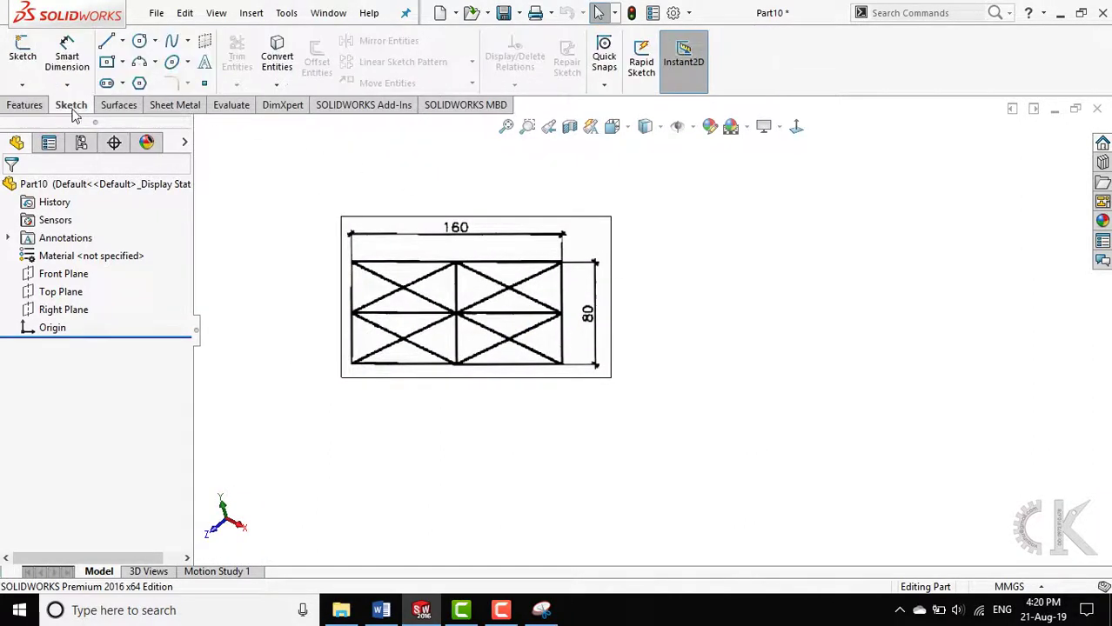
pyautogui.click(23, 68)
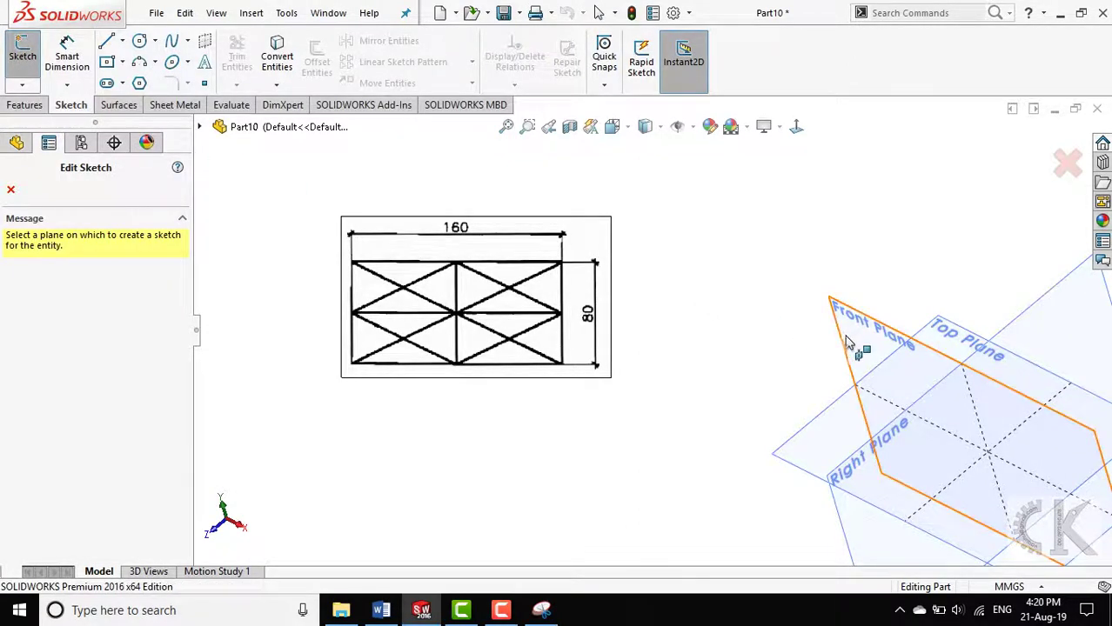
pyautogui.click(854, 341)
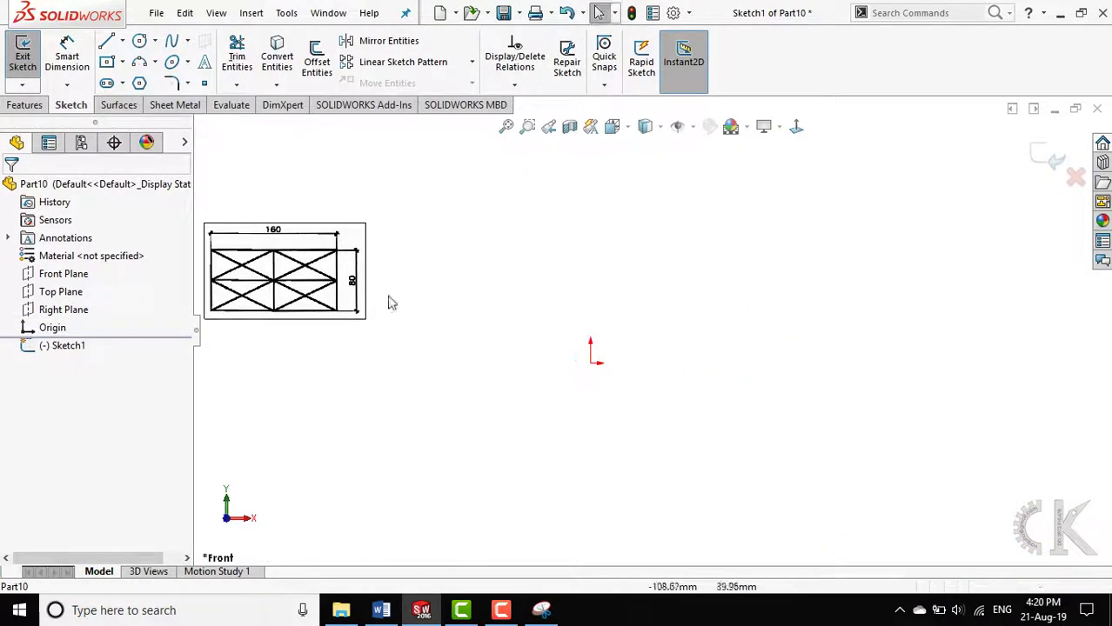
# - Move the reference picture to the left of the sketch origin
pyautogui.click(347, 302)
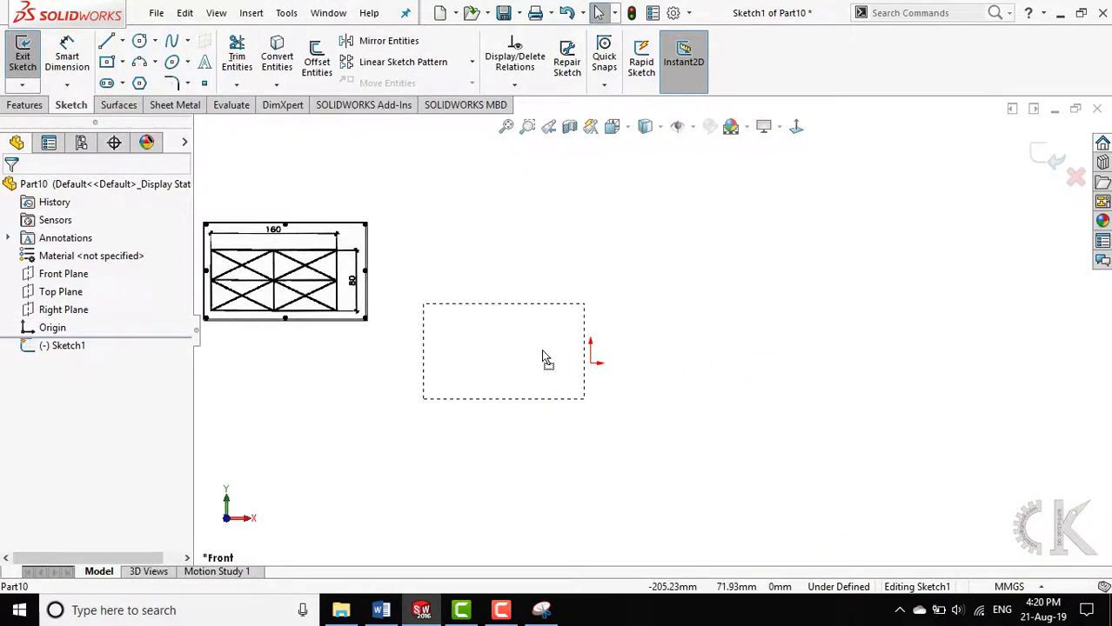
pyautogui.moveTo(542, 356); pyautogui.dragTo(542, 357)
pyautogui.scroll(-2, 637, 380)
pyautogui.scroll(-1, 613, 360)
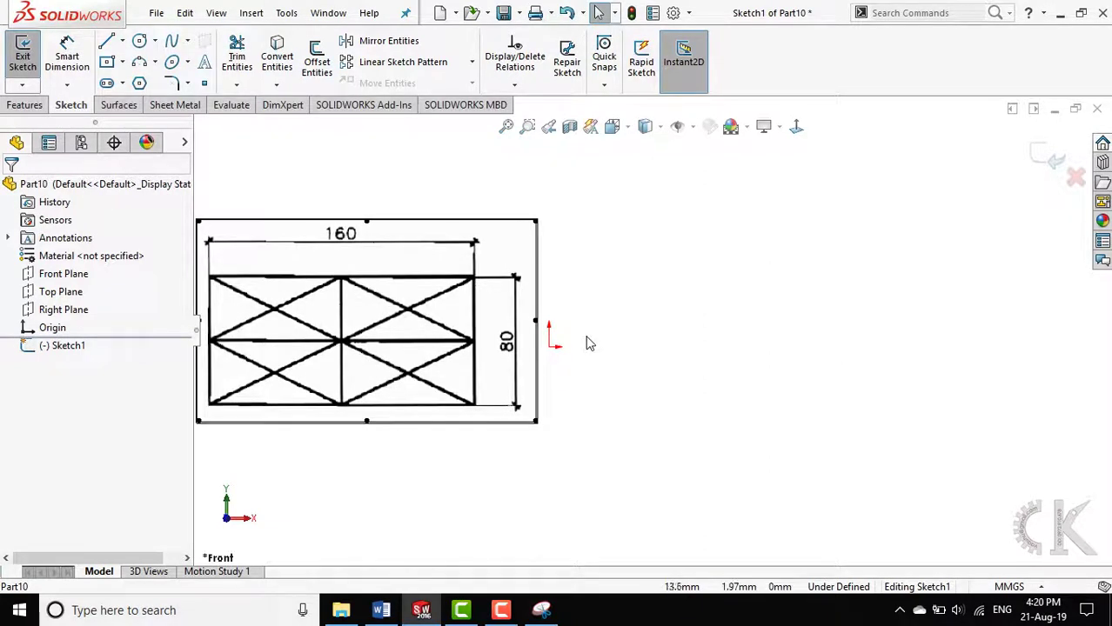
pyautogui.click(123, 64)
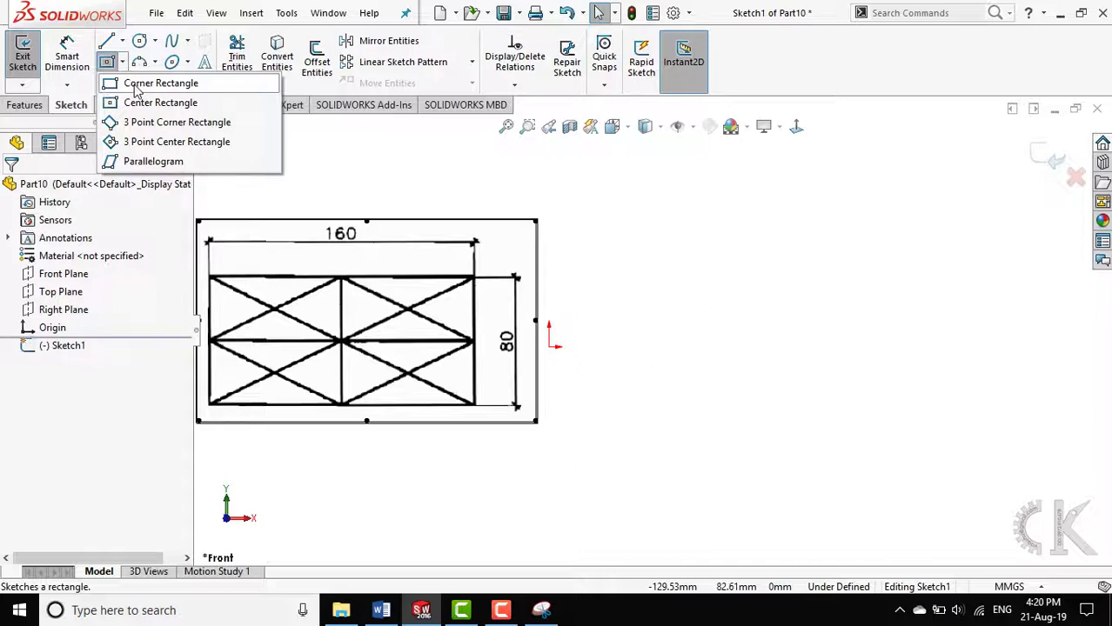
# - Draw a corner rectangle from the origin to roughly 92.46 × 58.21, up and right
pyautogui.click(137, 83)
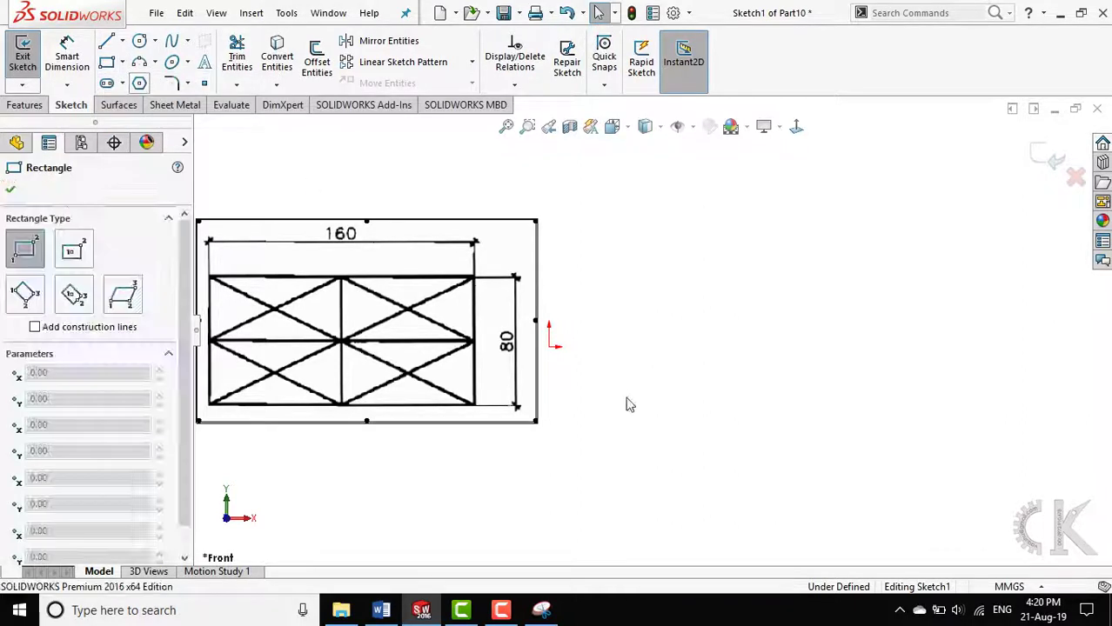
pyautogui.click(549, 346)
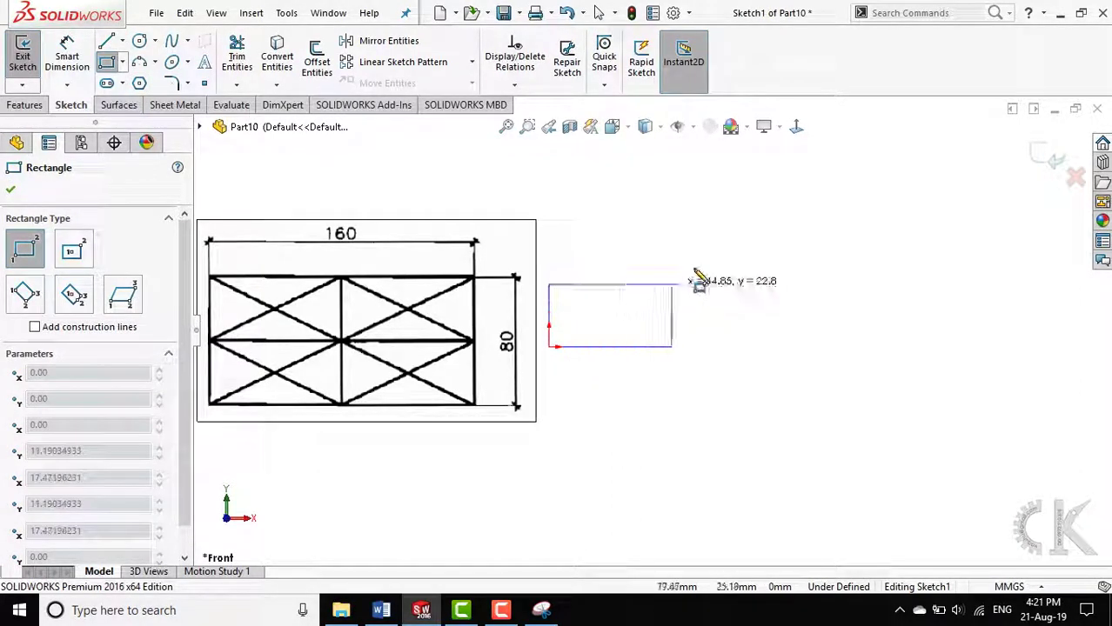
pyautogui.click(802, 187)
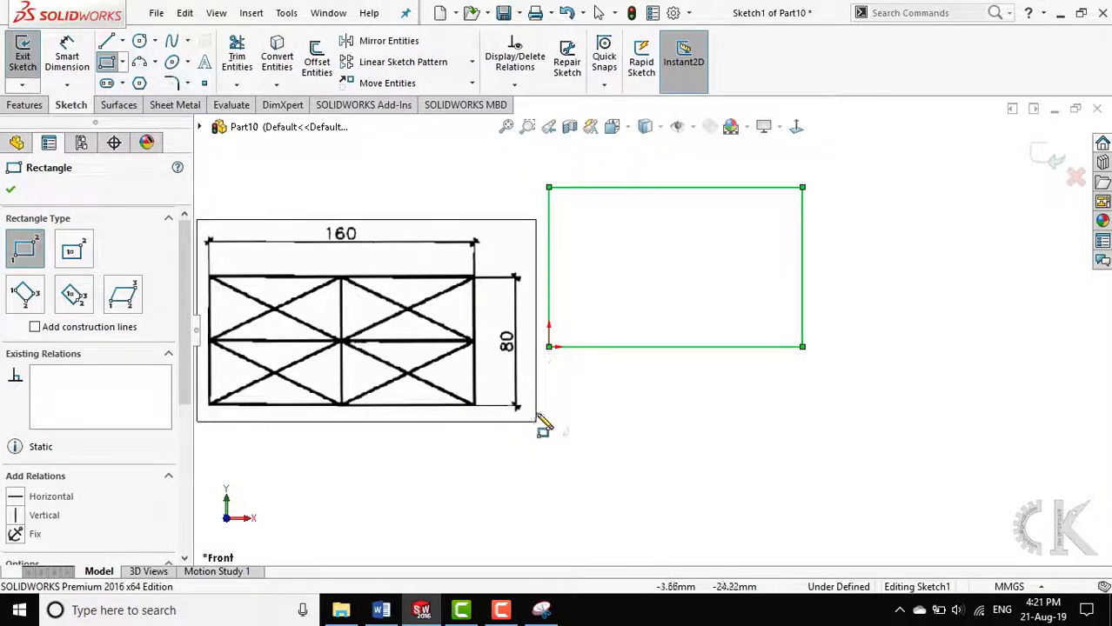
pyautogui.moveTo(184, 305)
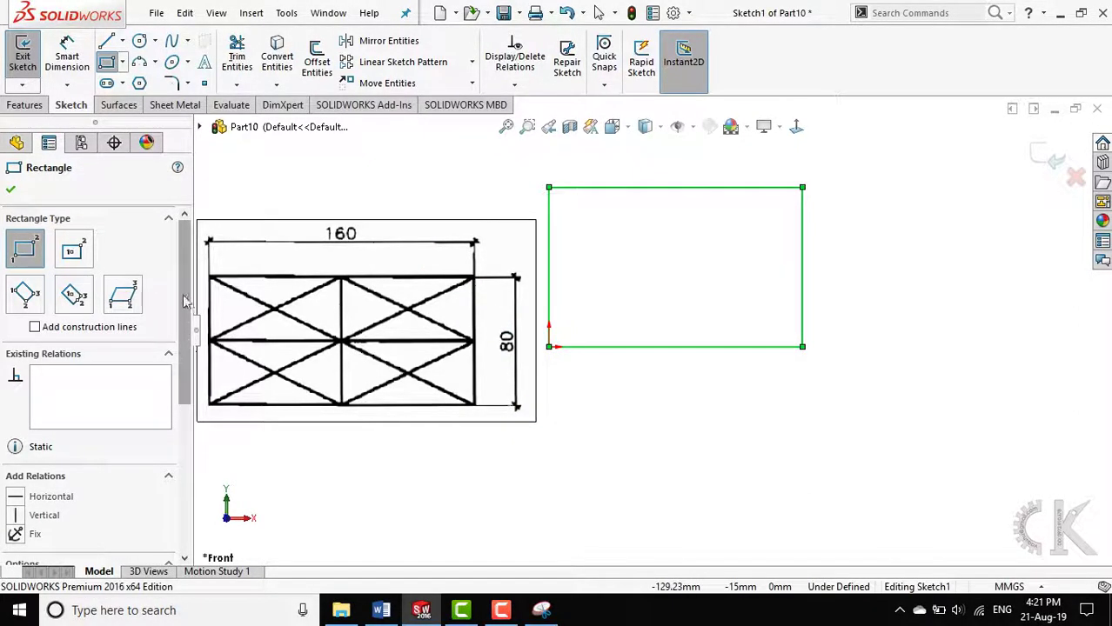
pyautogui.scroll(-1, 131, 348)
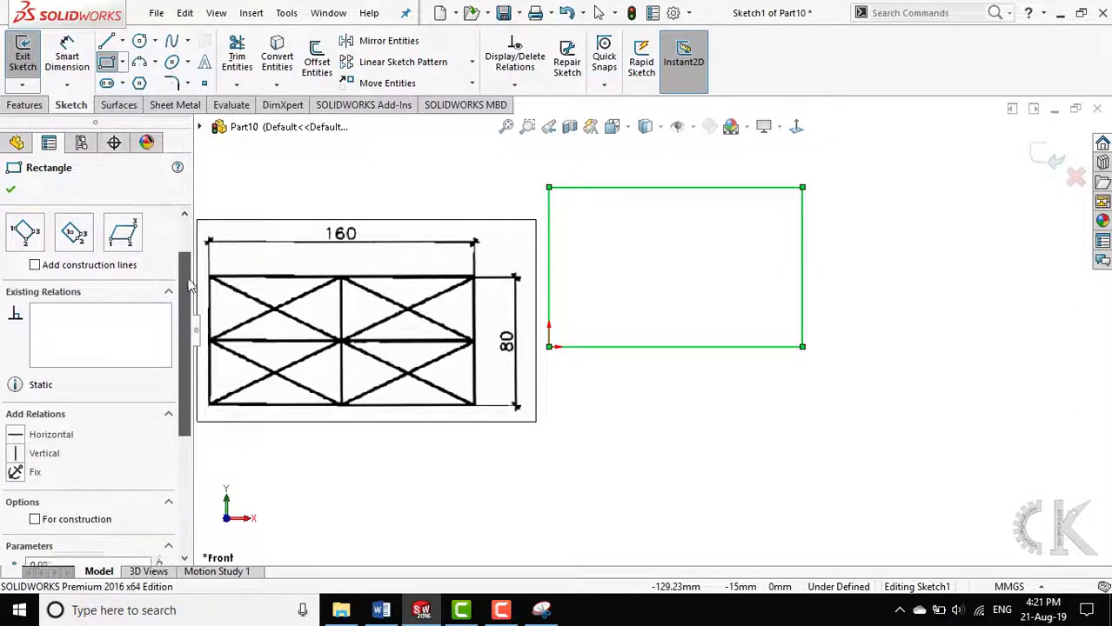
pyautogui.scroll(-2, 126, 391)
pyautogui.scroll(-2, 123, 423)
# - Resize the rectangle to 160 wide by 80 tall via its parameters, confirm, and pan the view
pyautogui.click(73, 421)
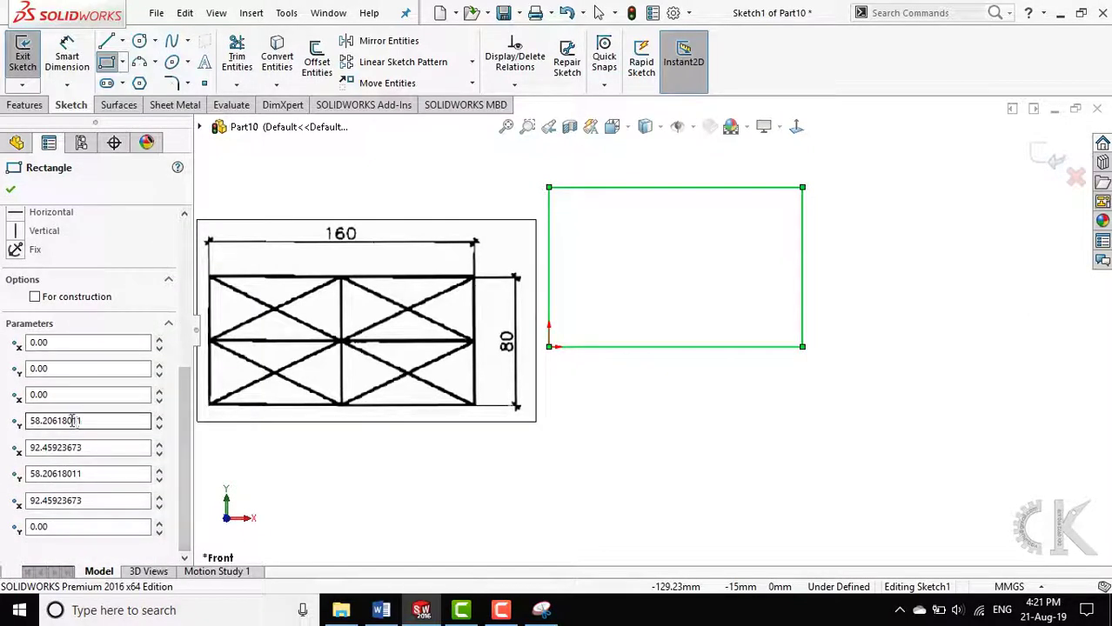
pyautogui.doubleClick(91, 421)
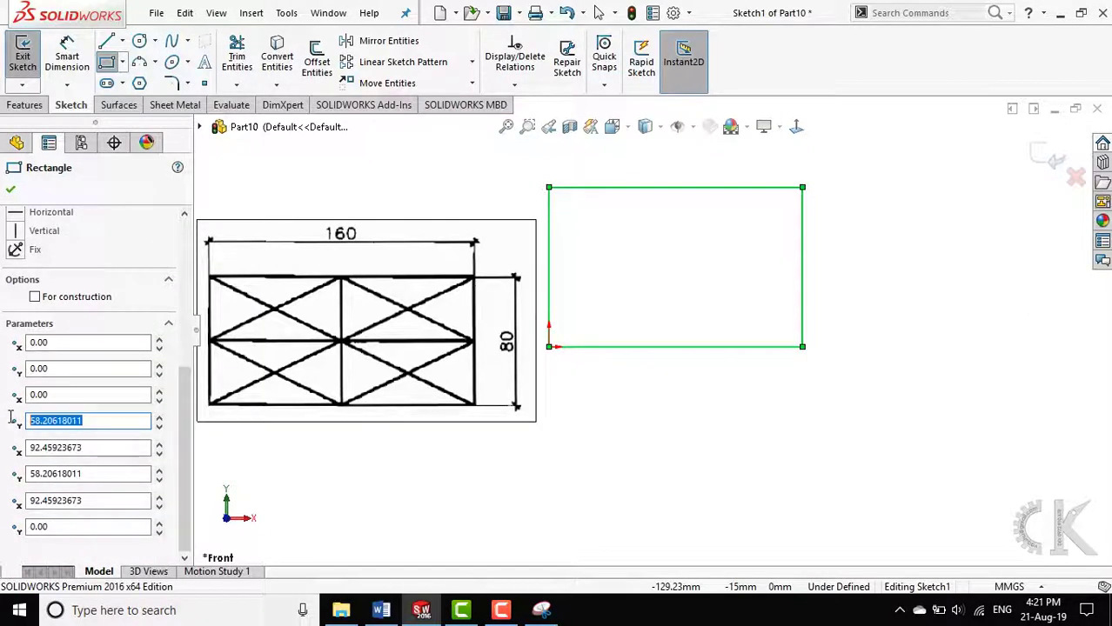
pyautogui.write('80')
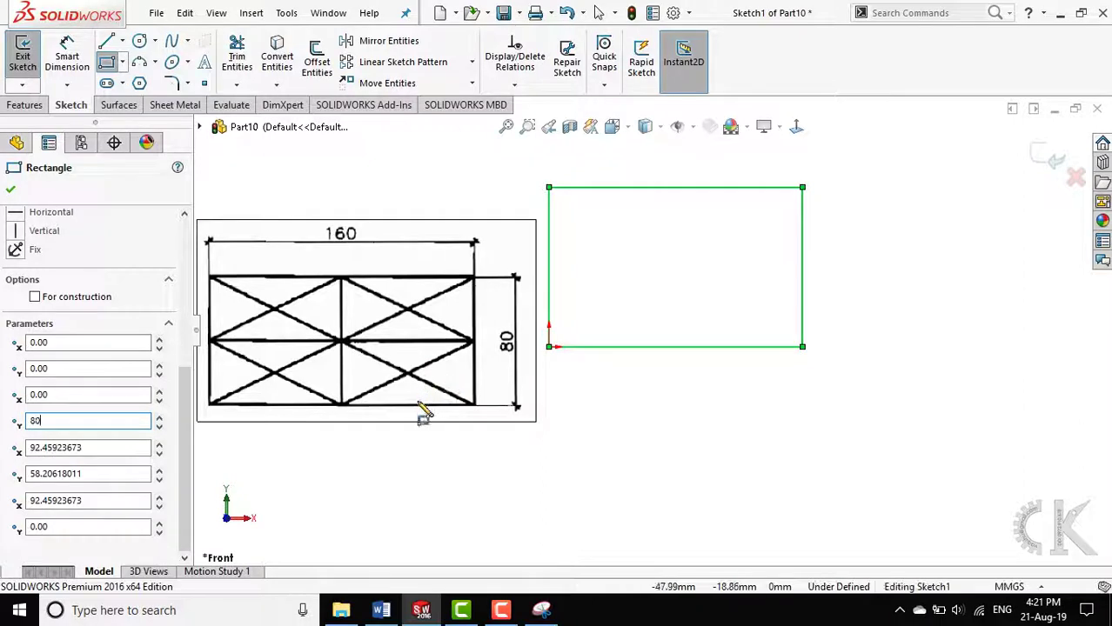
pyautogui.click(80, 449)
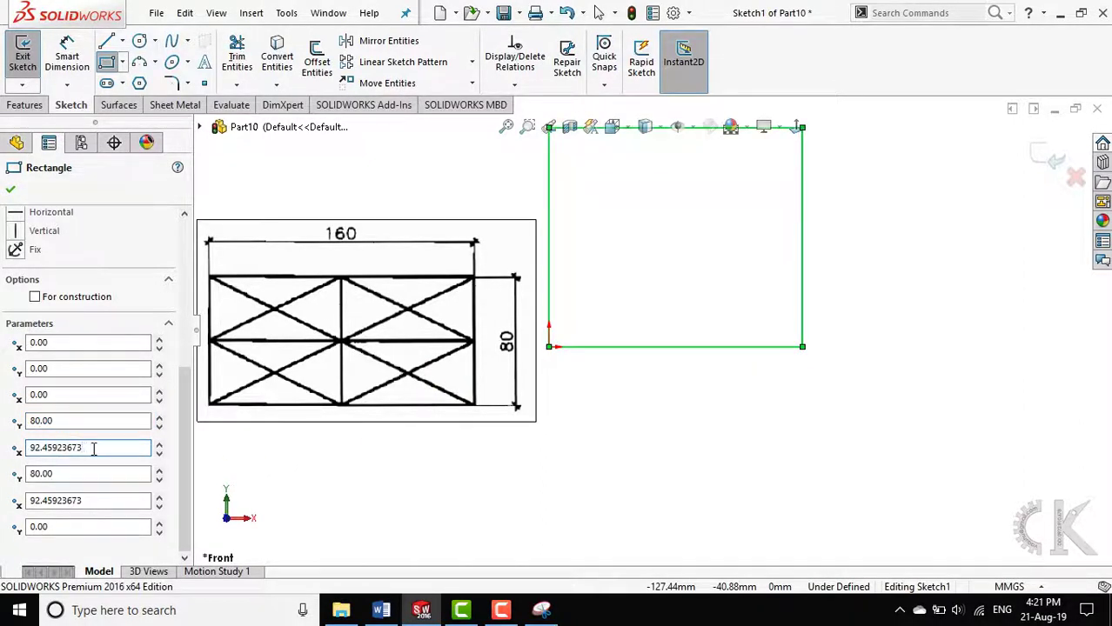
pyautogui.write('160')
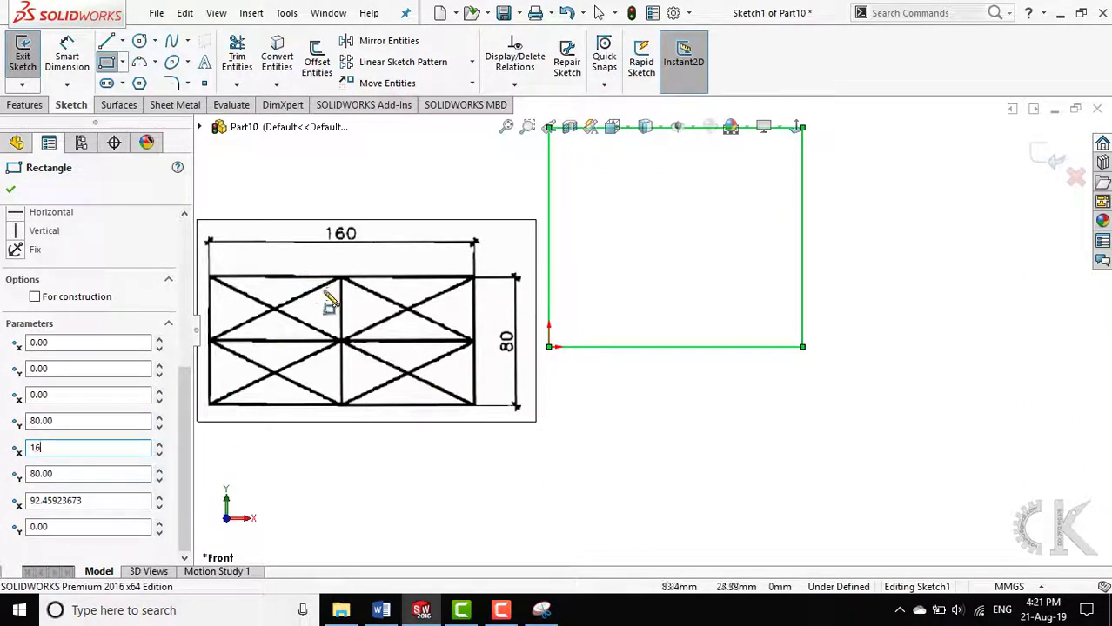
pyautogui.click(11, 190)
pyautogui.press('Escape')
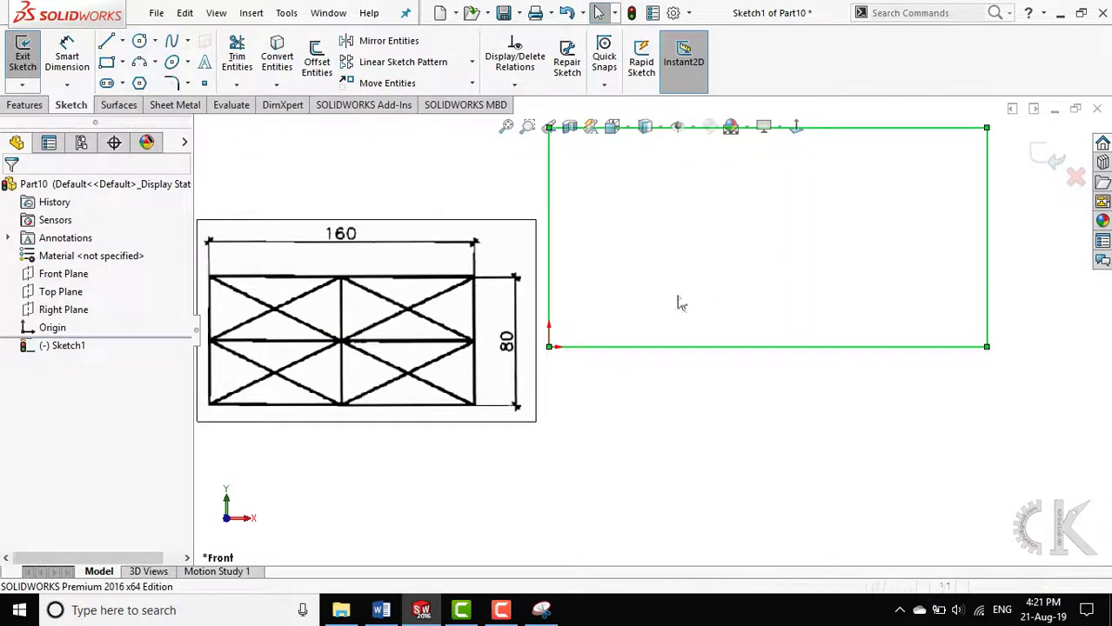
pyautogui.keyDown('ctrl'); pyautogui.moveTo(677, 300); pyautogui.dragTo(700, 370, button='middle'); pyautogui.keyUp('ctrl')
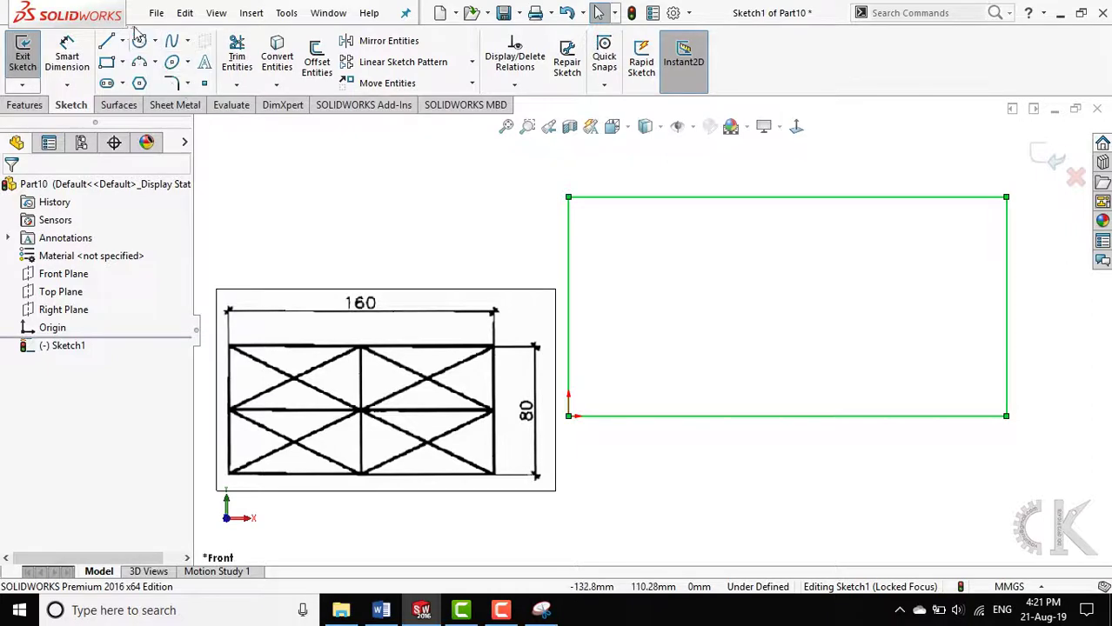
# - Draw a vertical midline between top and bottom edges and a horizontal midline between side midpoints
pyautogui.click(107, 46)
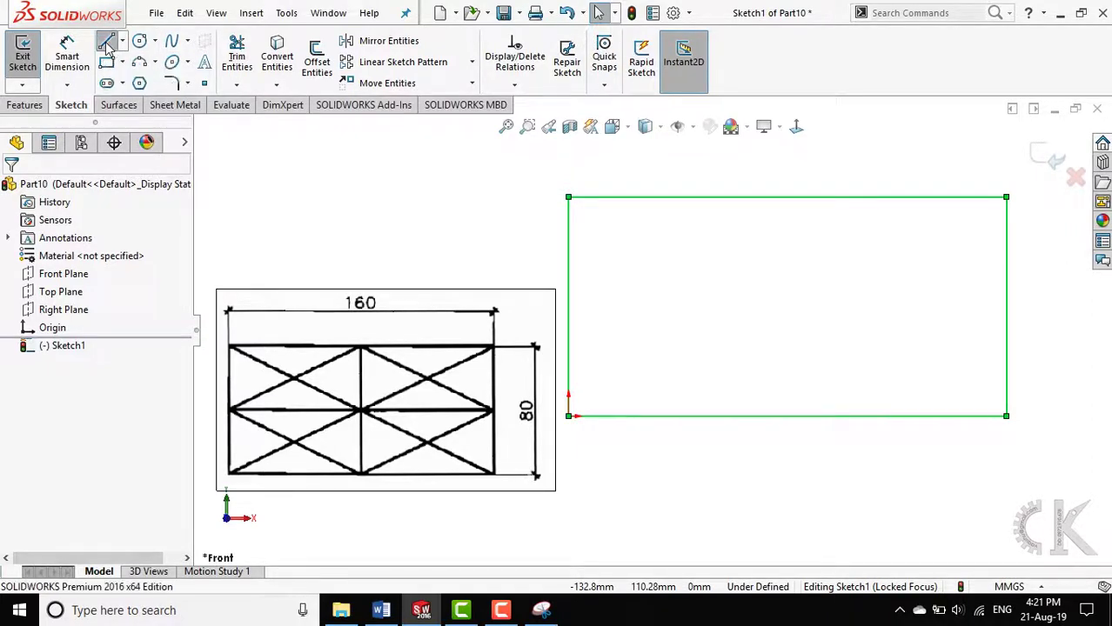
pyautogui.click(787, 198)
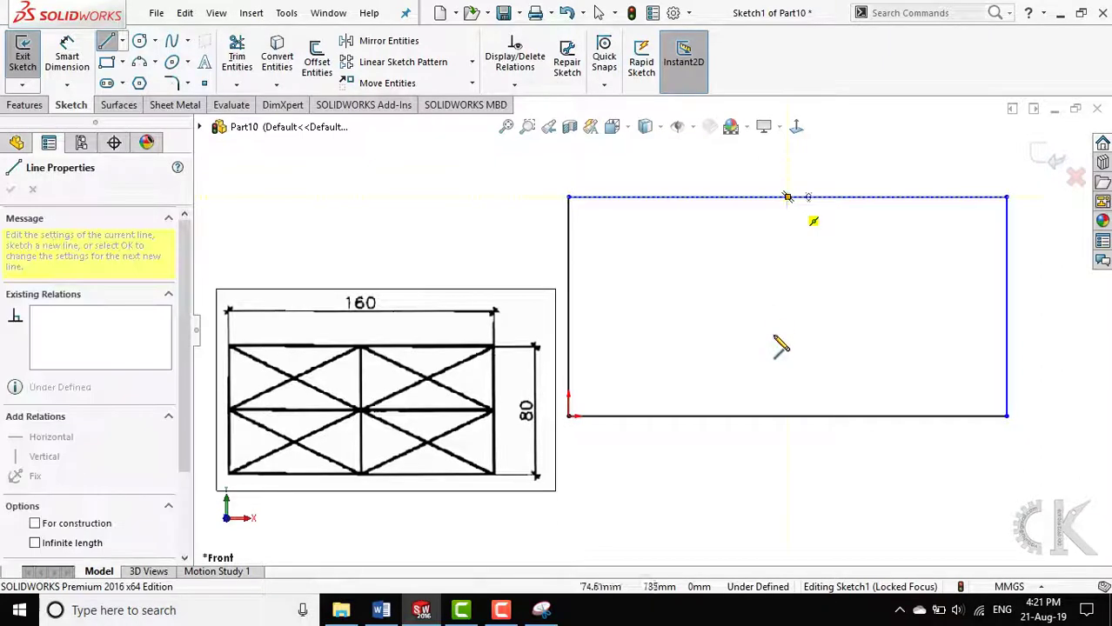
pyautogui.click(788, 416)
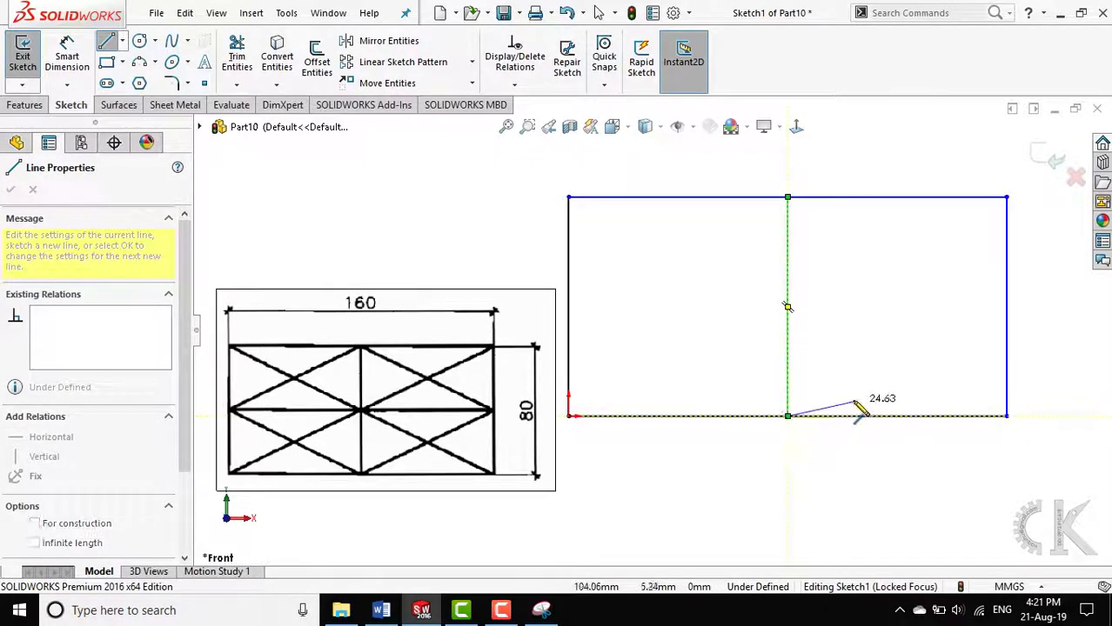
pyautogui.press('Escape')
pyautogui.press('Escape')
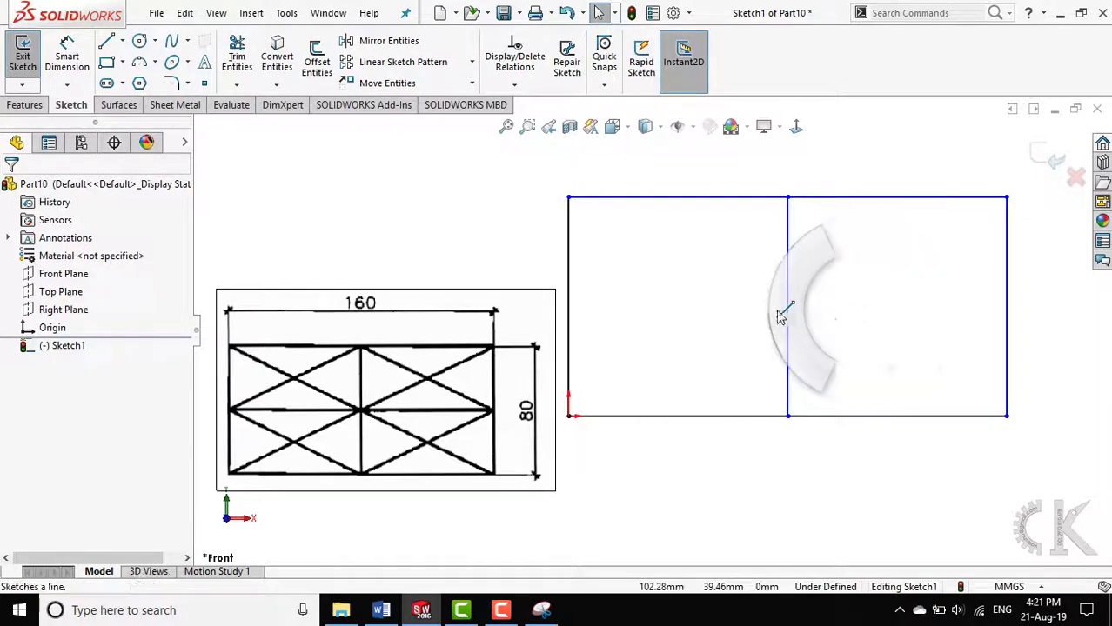
pyautogui.moveTo(864, 317); pyautogui.dragTo(783, 317, button='right')
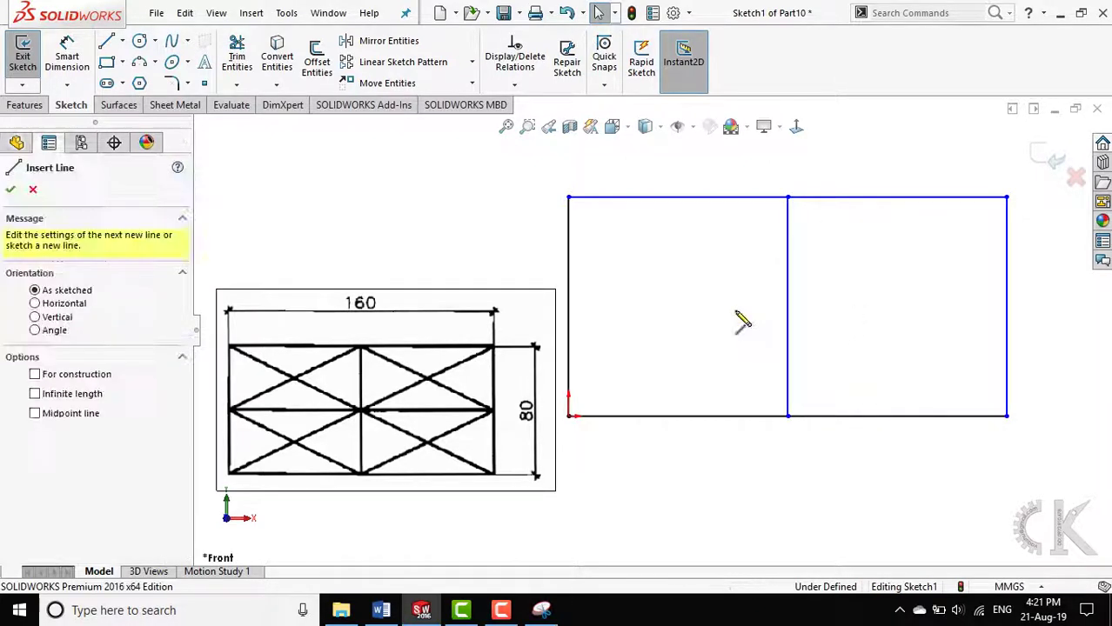
pyautogui.click(568, 306)
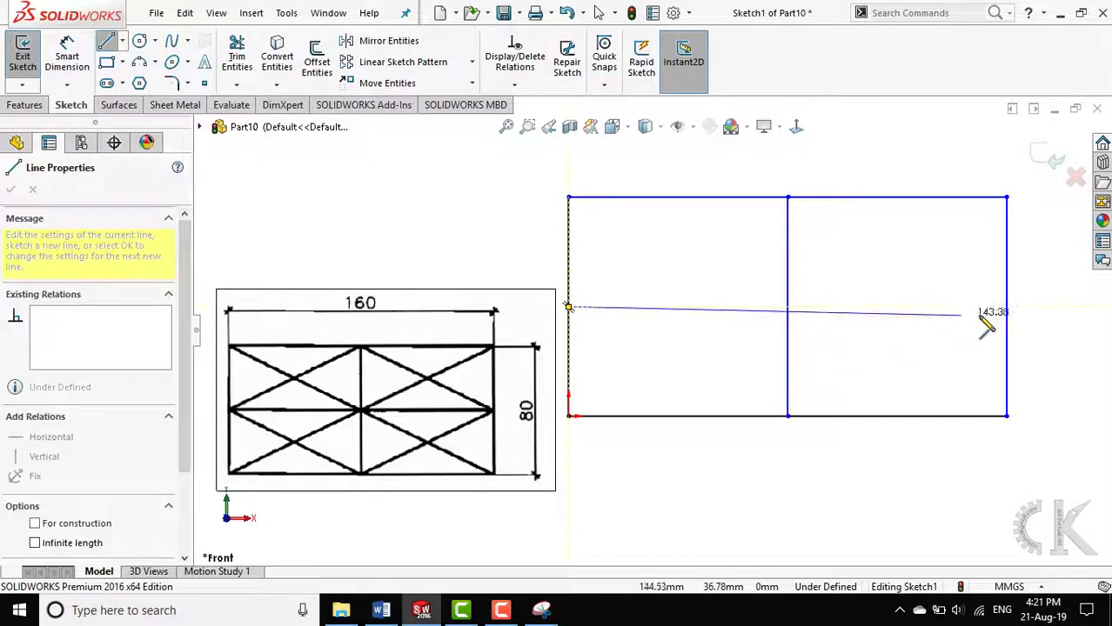
pyautogui.click(1006, 307)
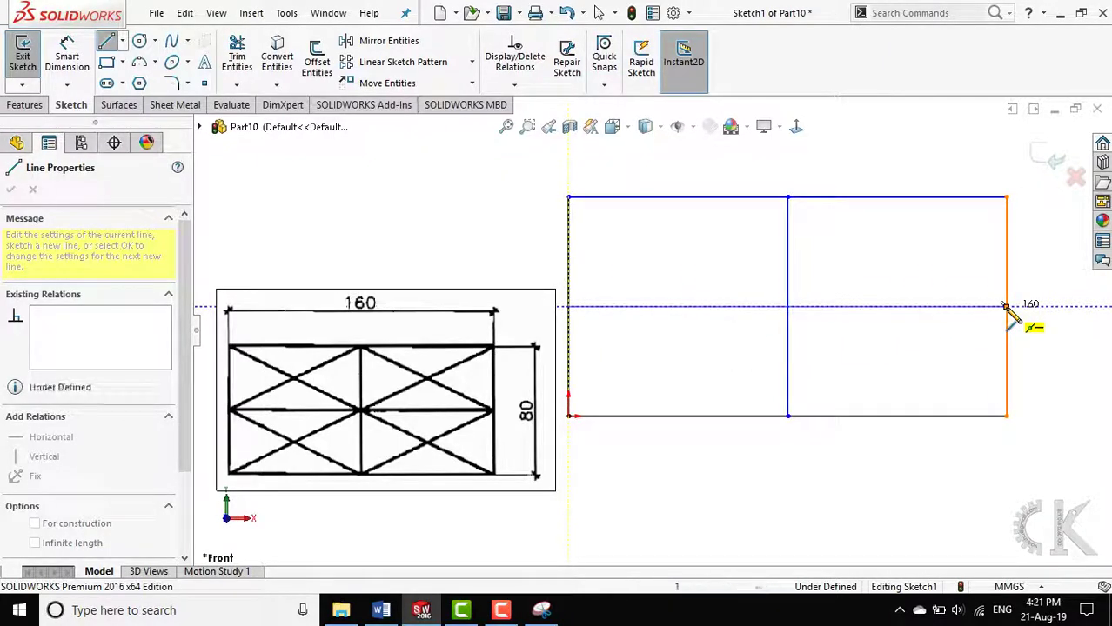
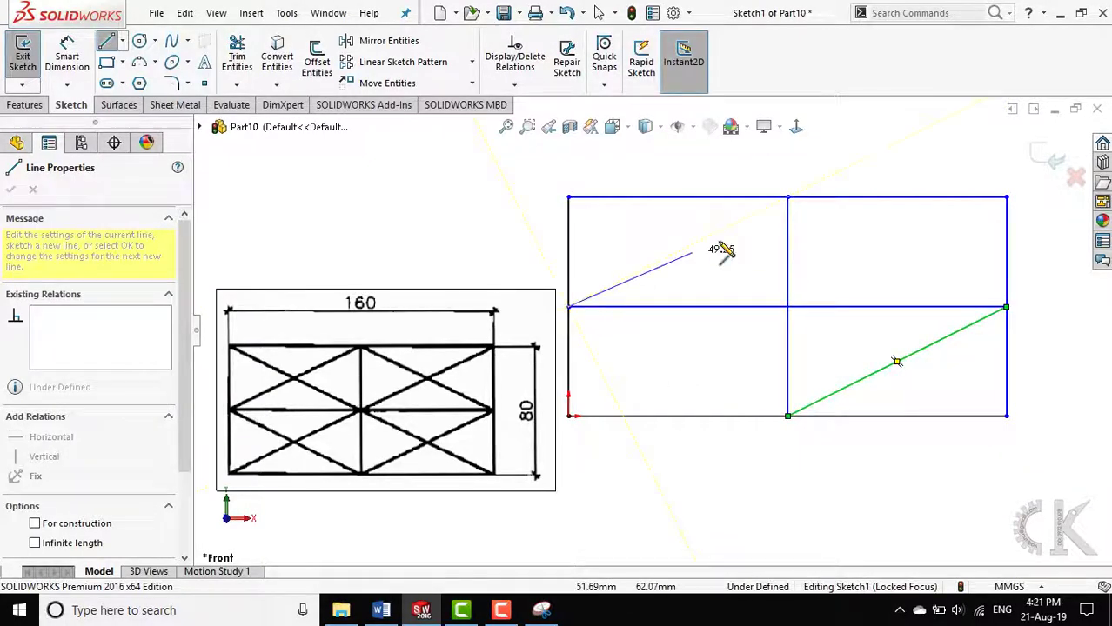
# - Finish the diagonals meeting at the top-middle point, including one from the right-middle point
pyautogui.doubleClick(787, 197)
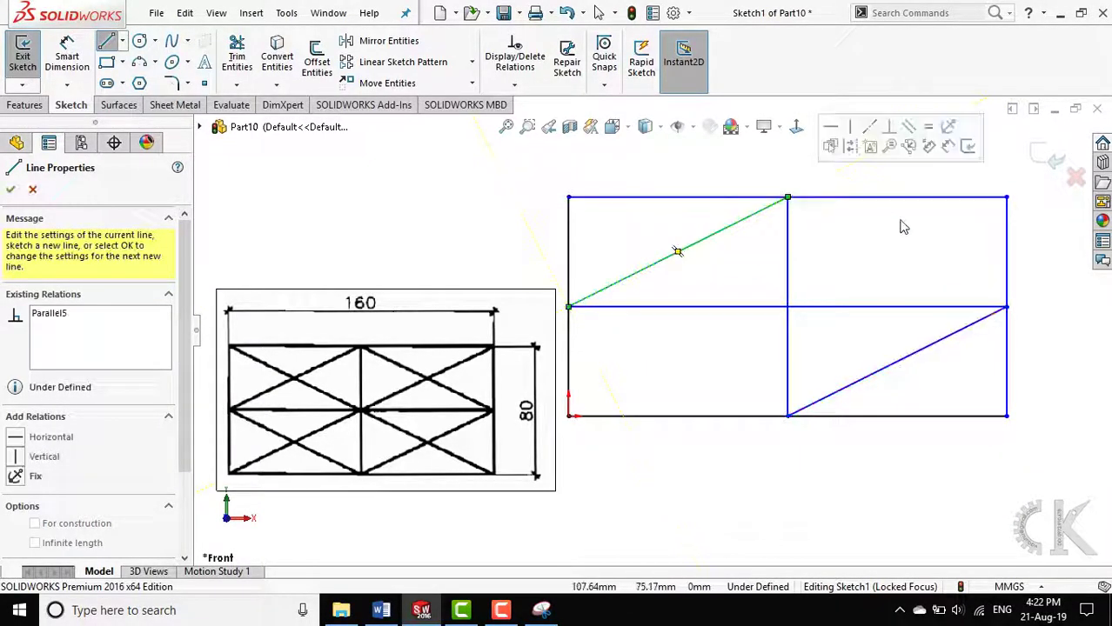
pyautogui.click(1007, 307)
pyautogui.click(787, 199)
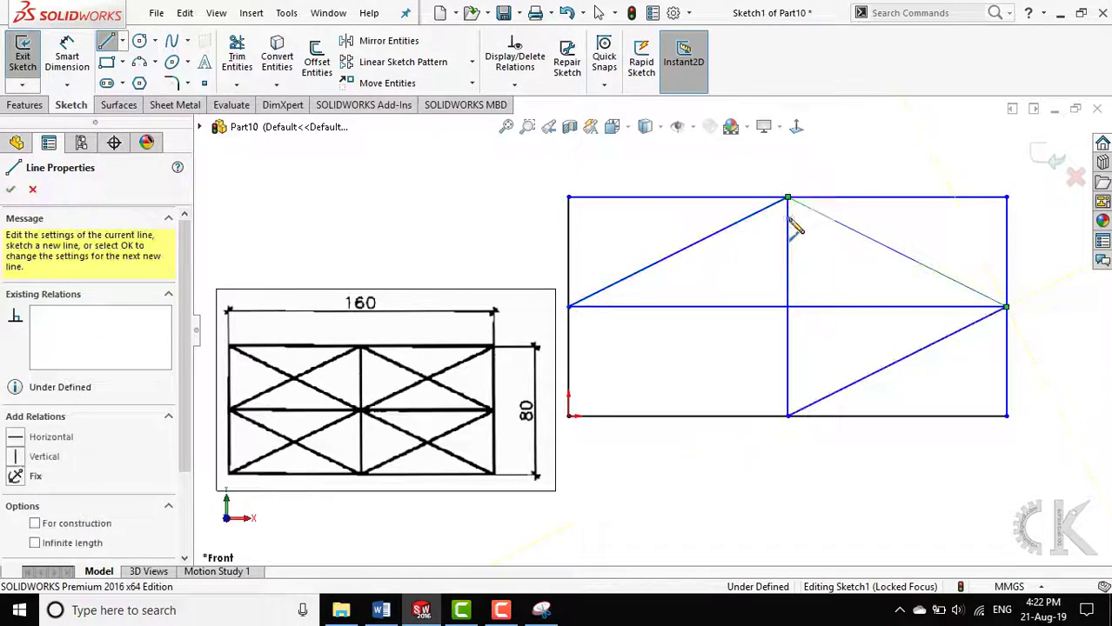
pyautogui.doubleClick(787, 341)
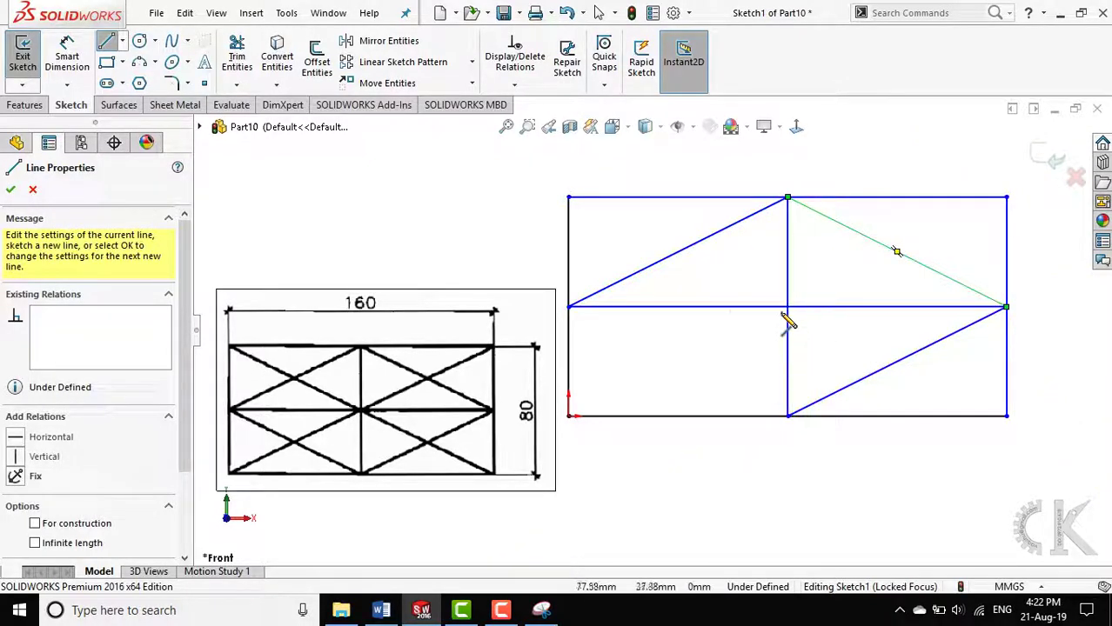
# - Draw the diagonals crossing the centre from each corner, plus one to the left-edge midpoint
pyautogui.click(568, 416)
pyautogui.click(787, 307)
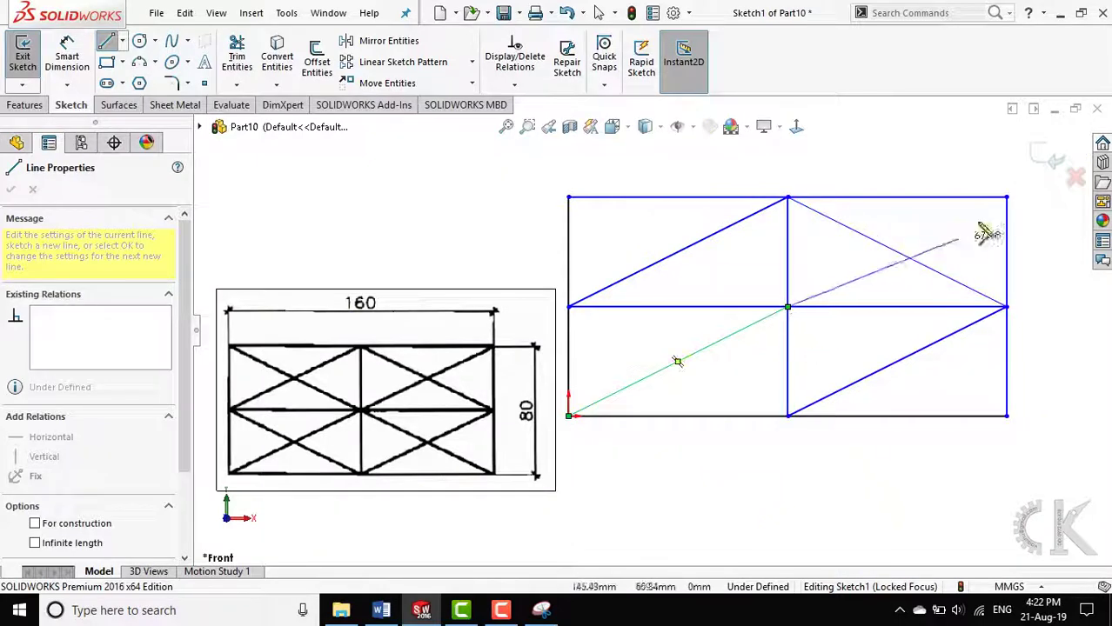
pyautogui.doubleClick(1007, 199)
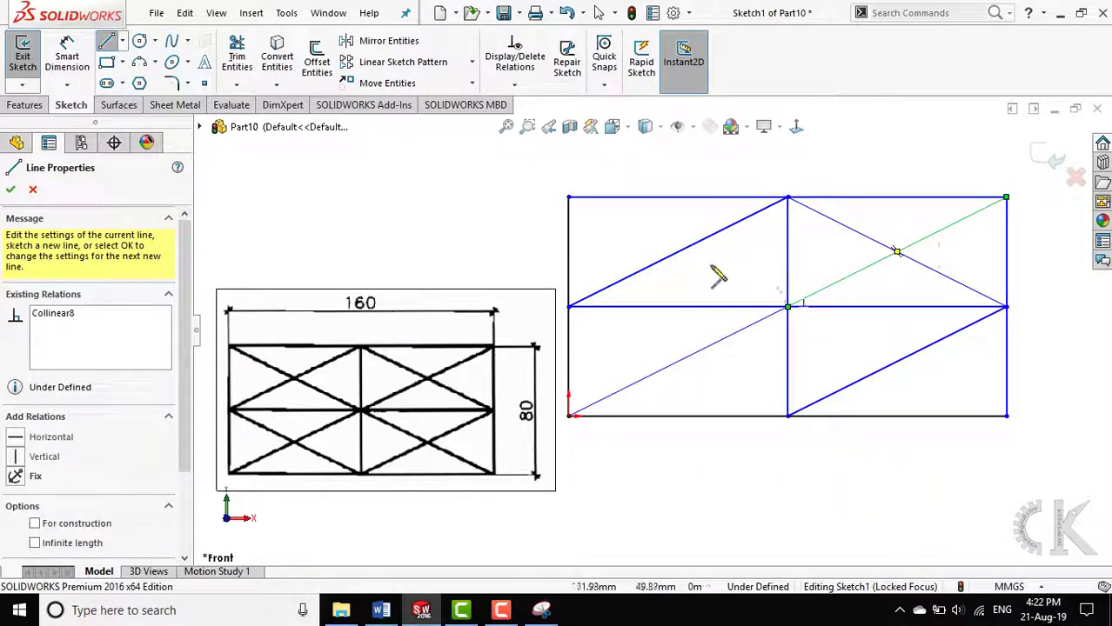
pyautogui.click(568, 198)
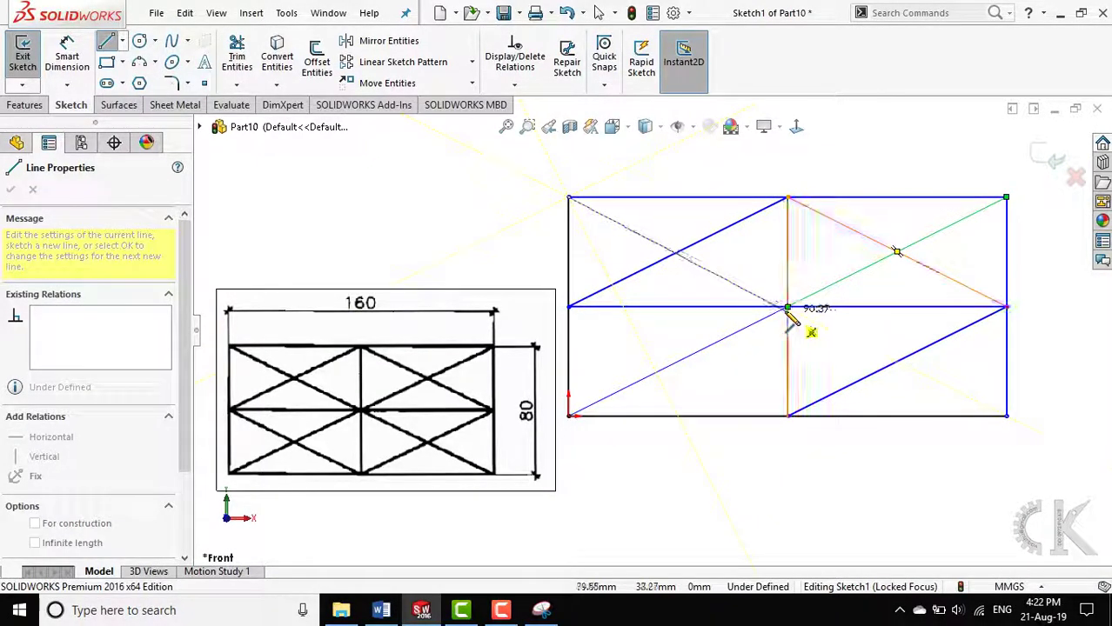
pyautogui.doubleClick(787, 307)
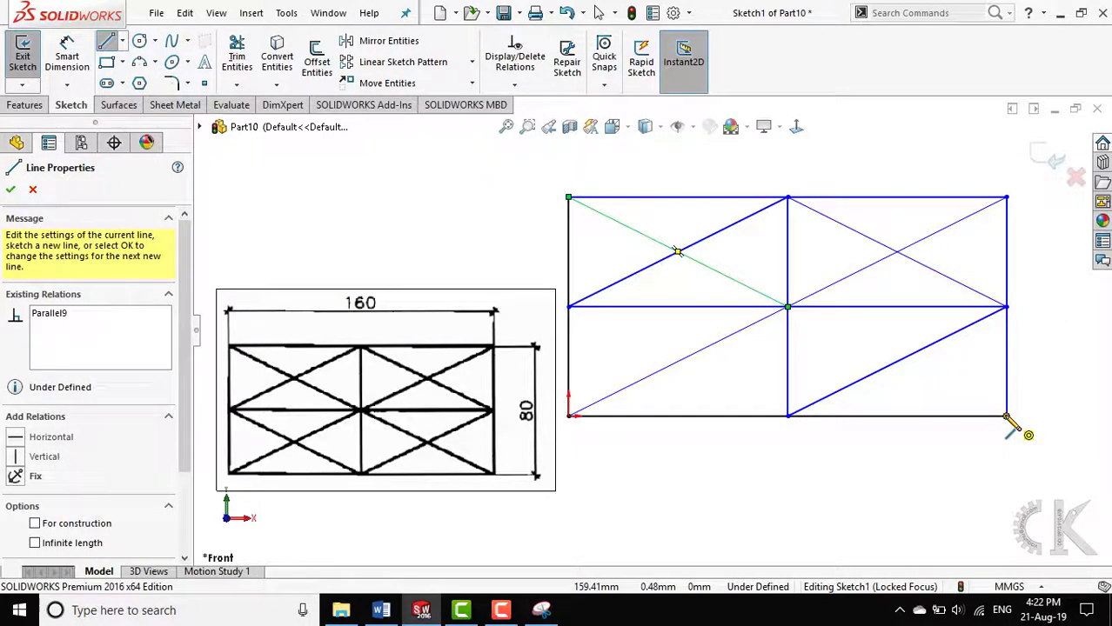
pyautogui.click(1006, 416)
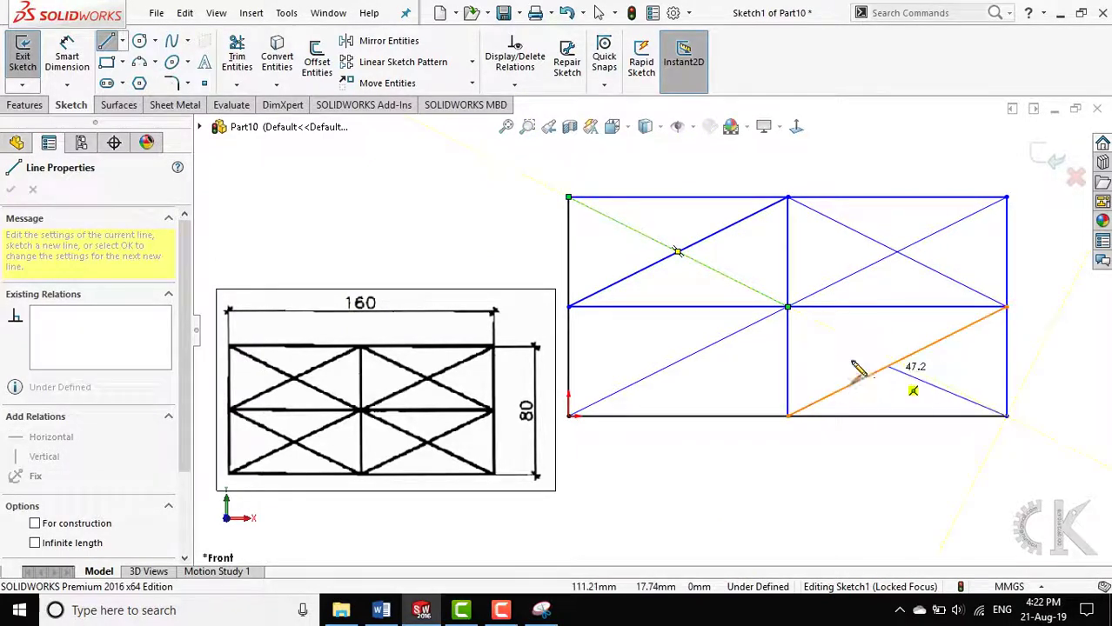
pyautogui.doubleClick(787, 307)
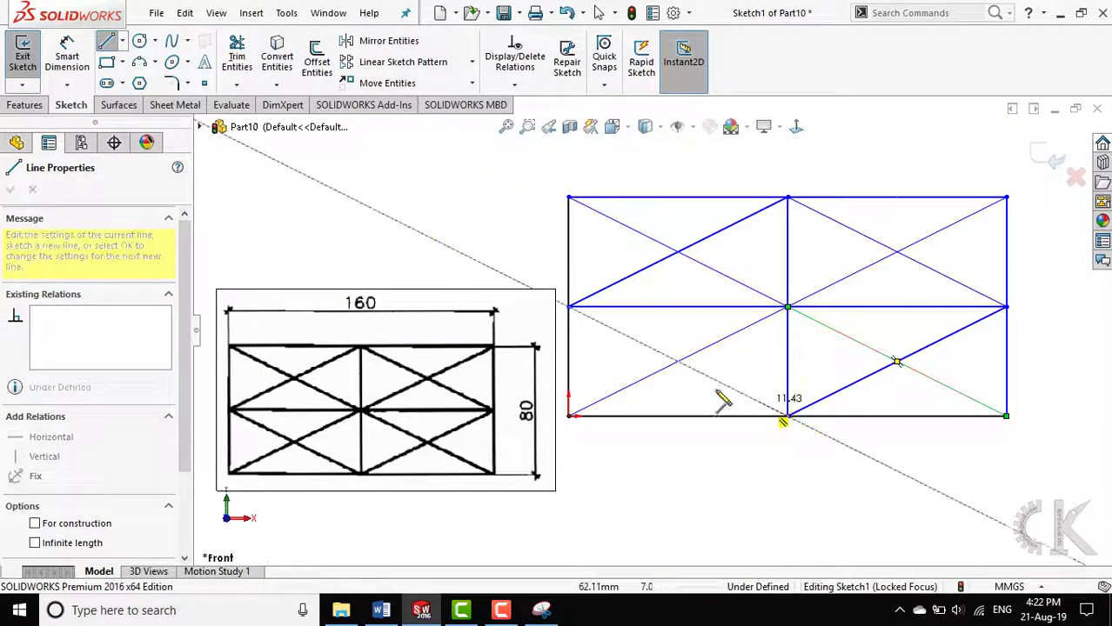
pyautogui.doubleClick(568, 307)
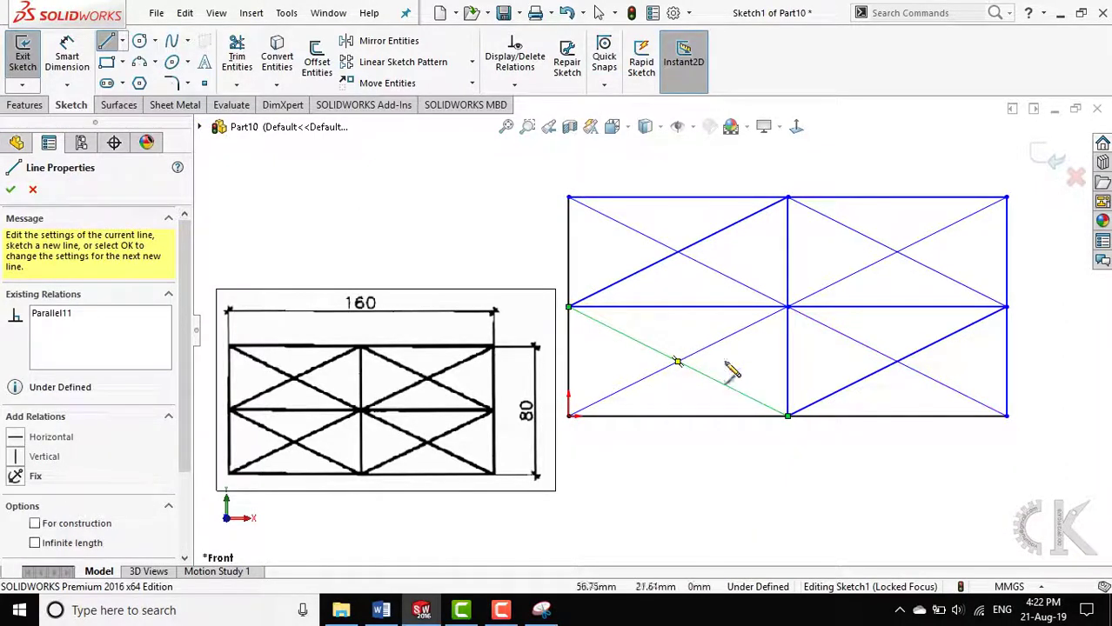
pyautogui.press('Escape')
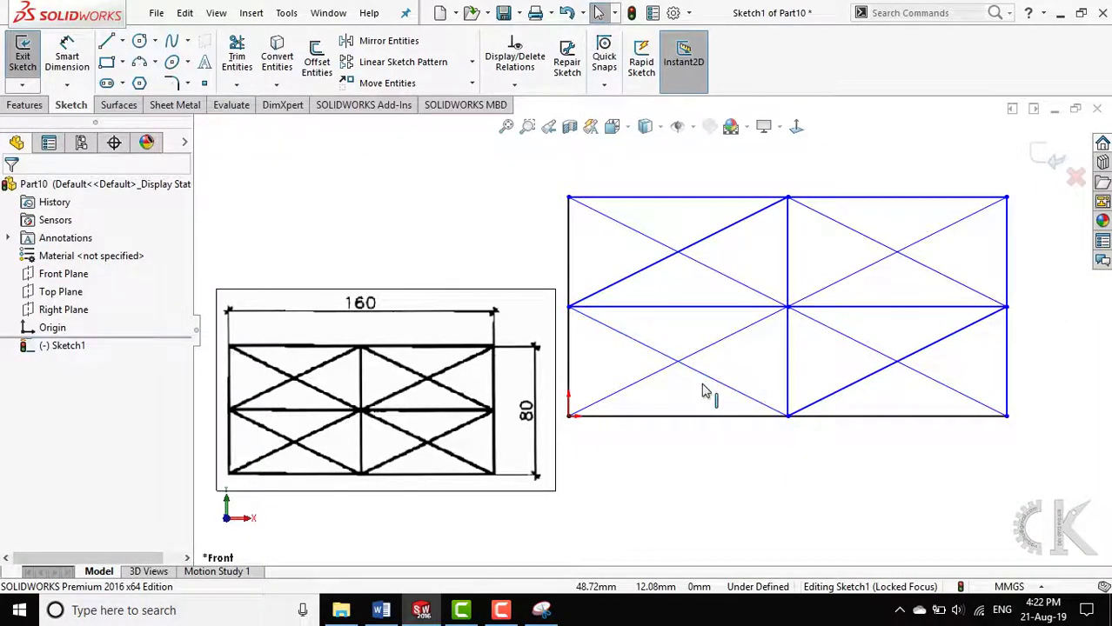
# - Delete the reference drawing picture and exit the sketch, leaving Sketch1 finished
pyautogui.scroll(-1, 788, 273)
pyautogui.scroll(1, 797, 246)
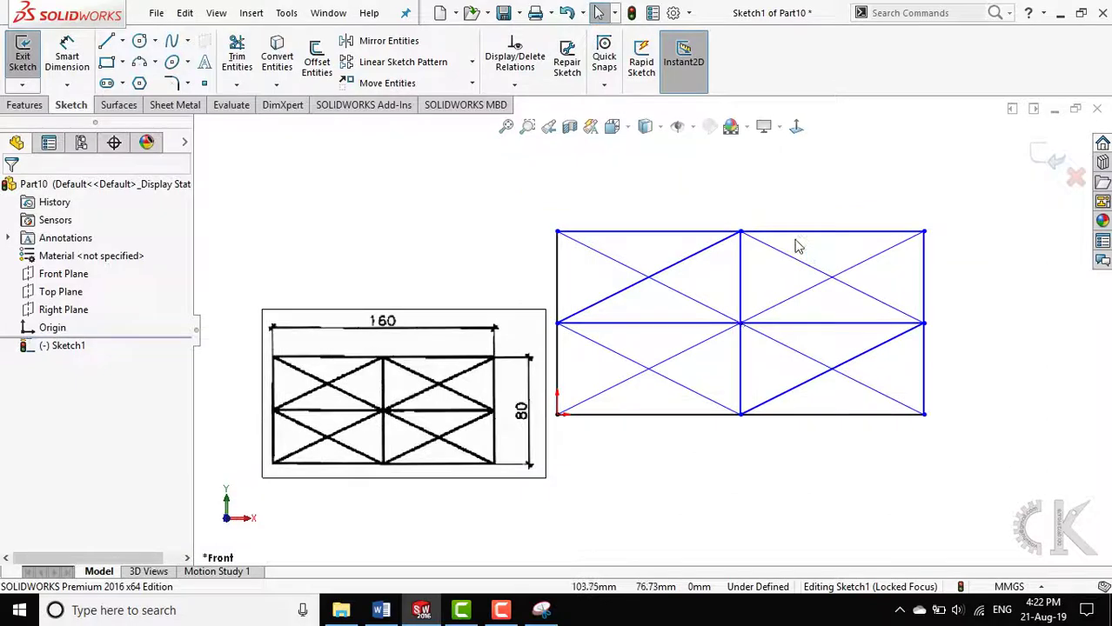
pyautogui.scroll(2, 707, 306)
pyautogui.click(477, 358)
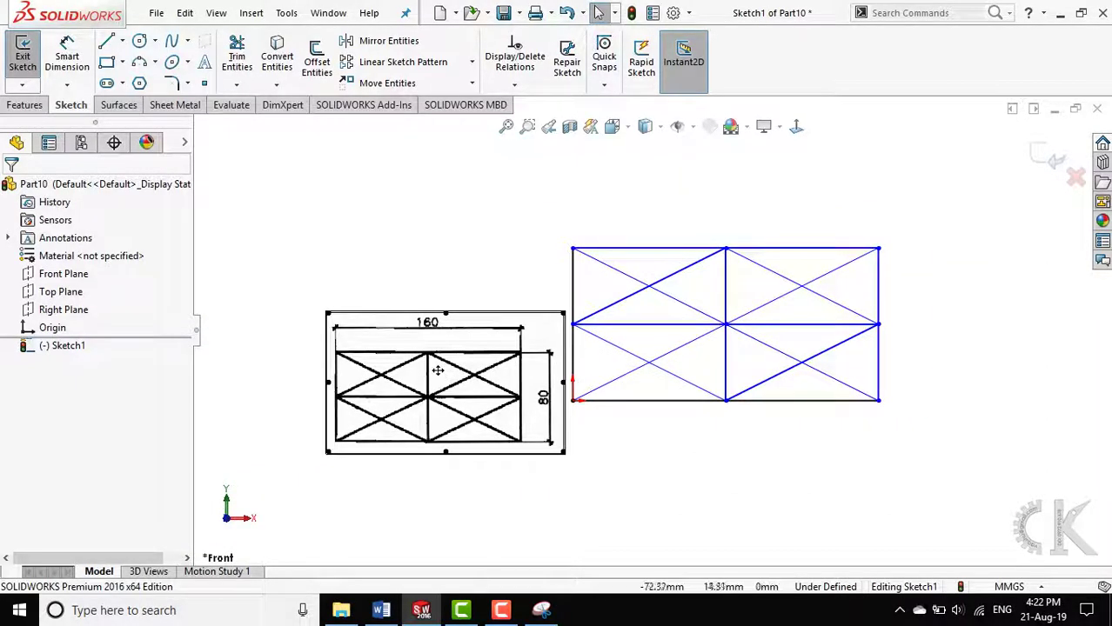
pyautogui.press('Delete')
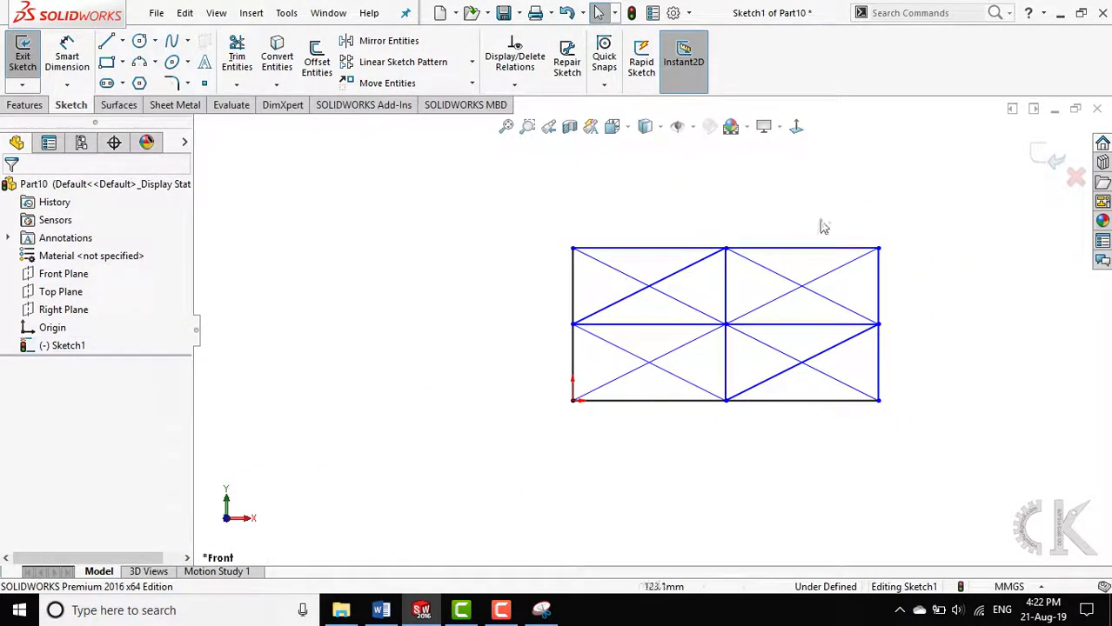
pyautogui.click(1045, 164)
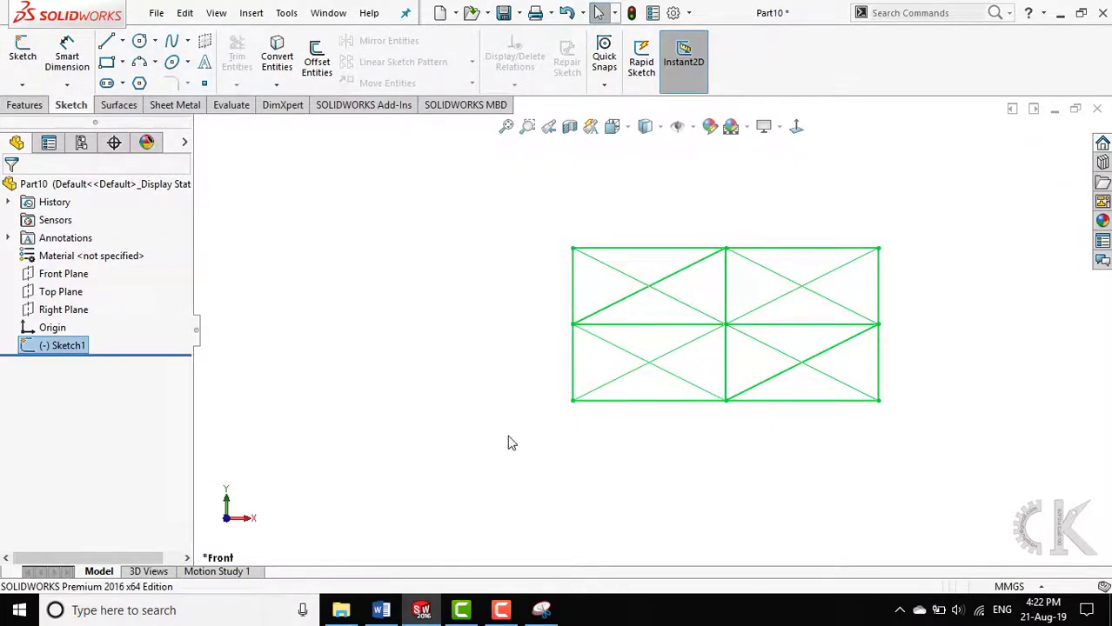
pyautogui.click(34, 108)
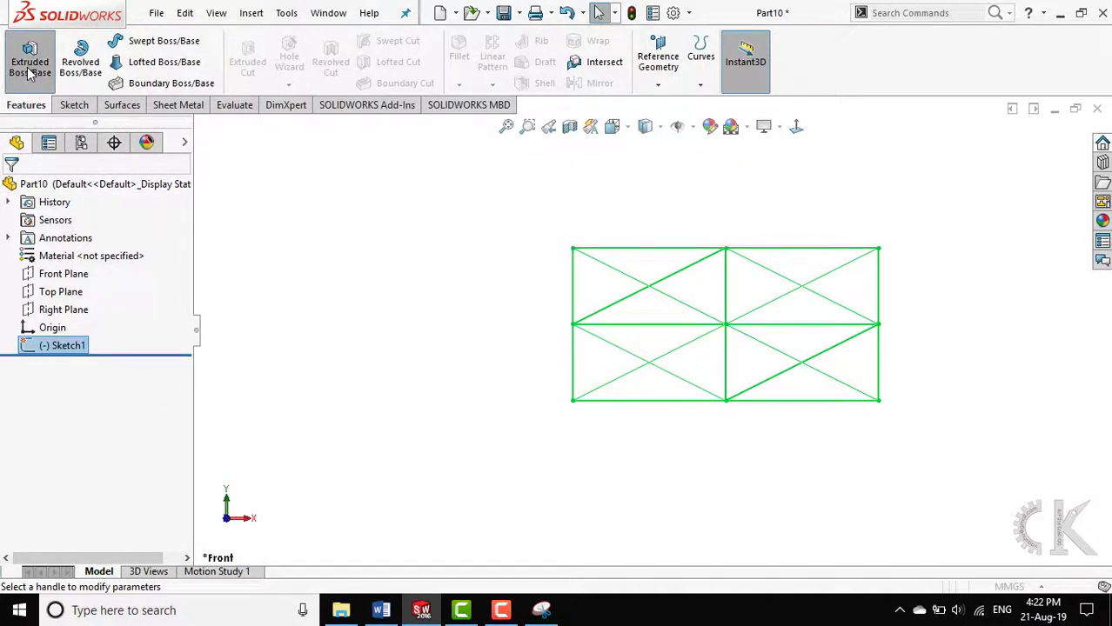
# - Start an Extruded Boss/Base and pick the six triangular sketch regions as contours
pyautogui.click(27, 73)
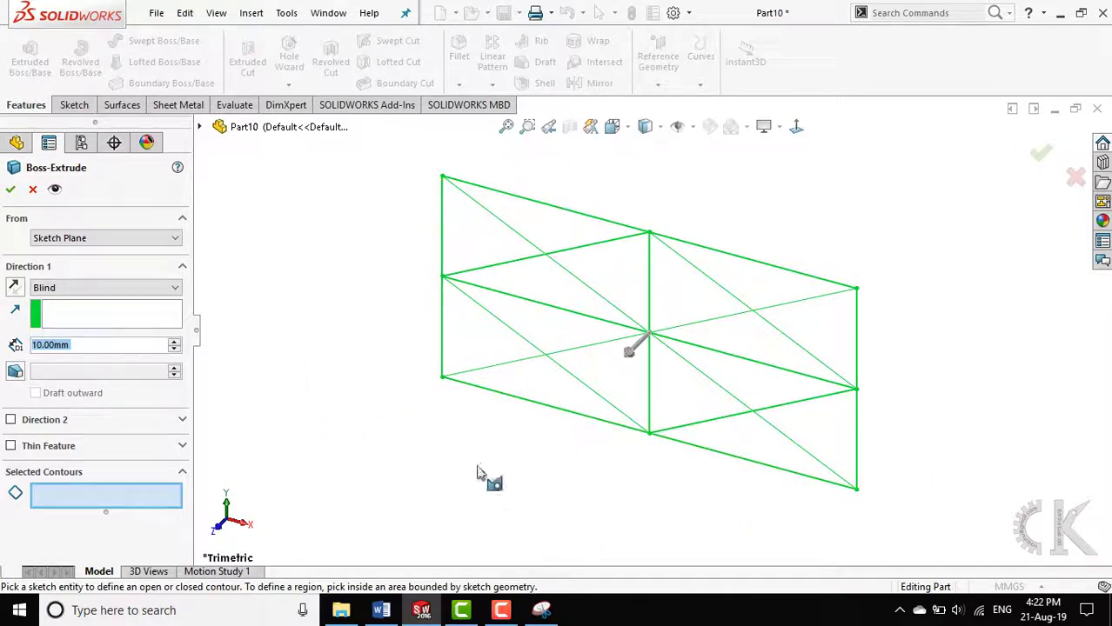
pyautogui.click(381, 610)
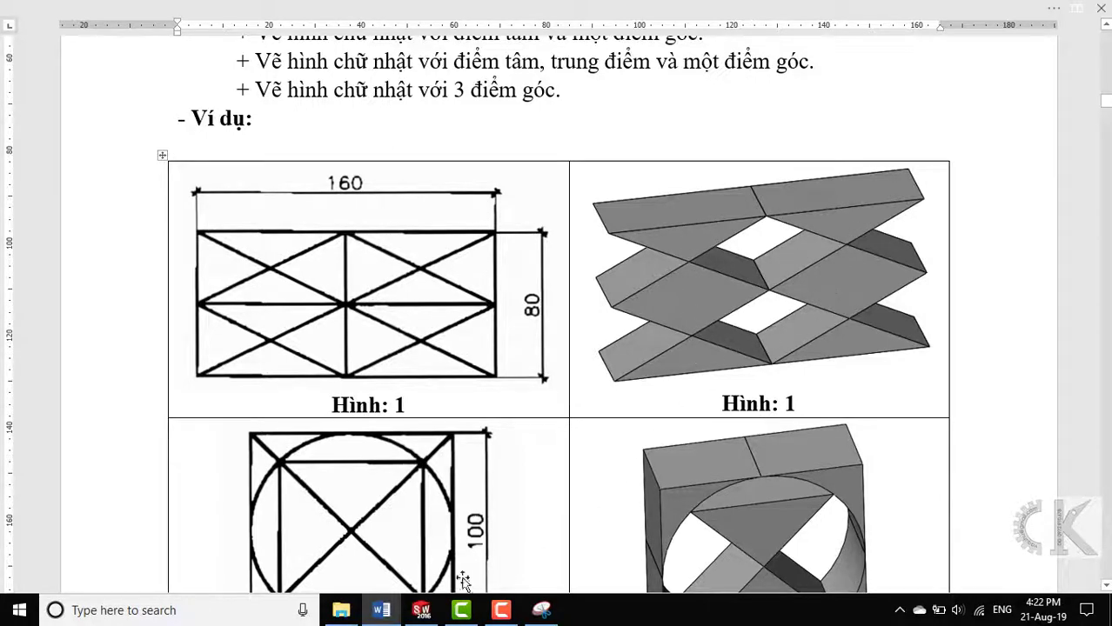
pyautogui.click(421, 610)
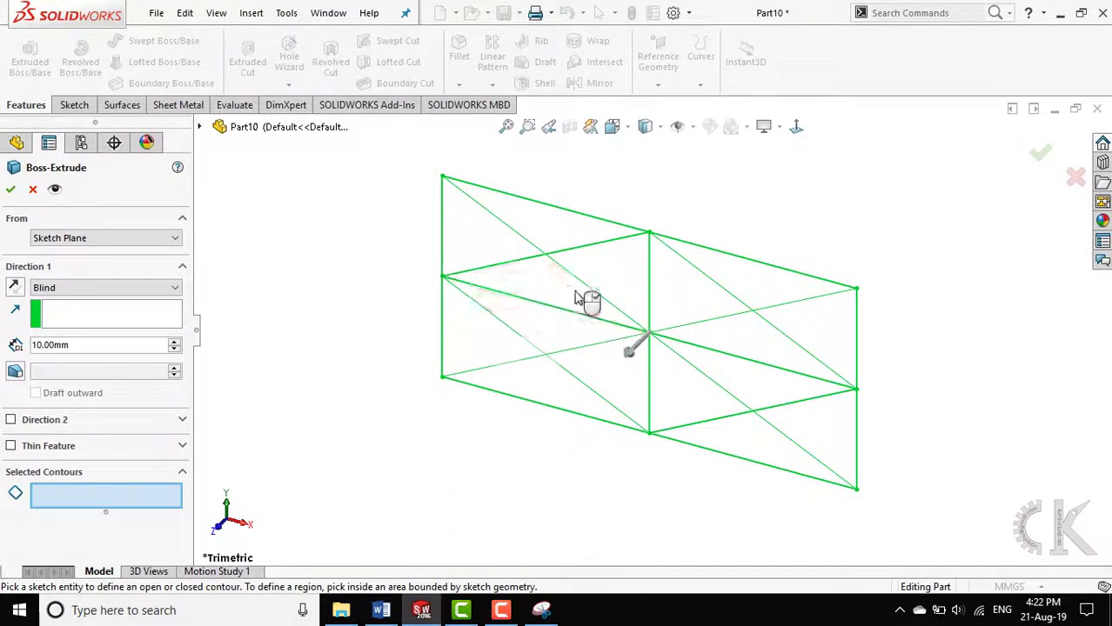
pyautogui.click(548, 224)
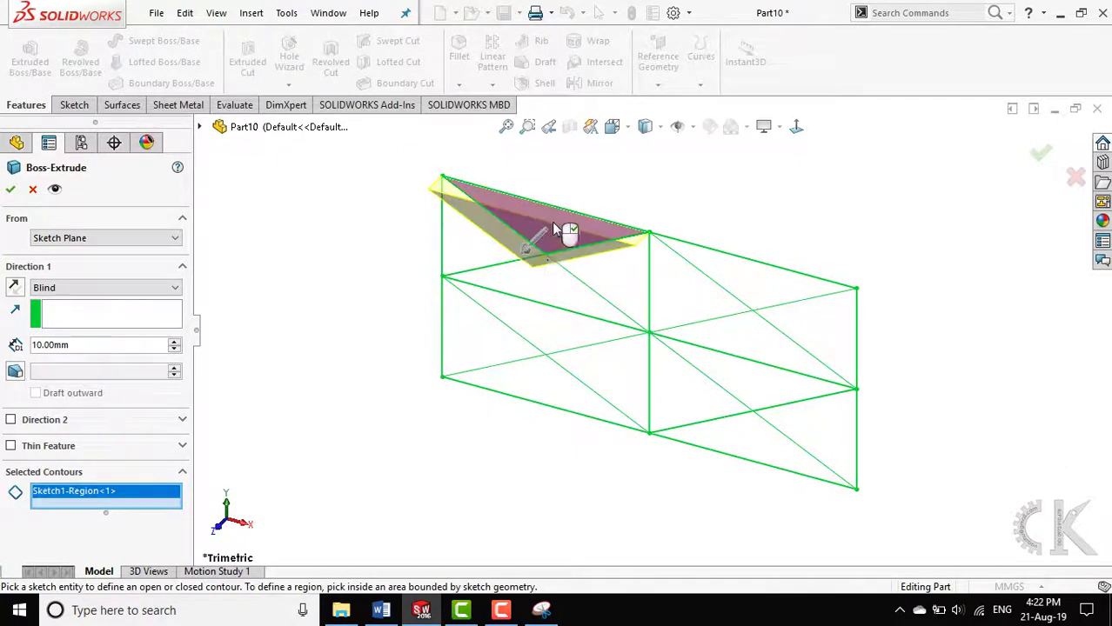
pyautogui.click(542, 293)
pyautogui.click(542, 339)
pyautogui.click(542, 378)
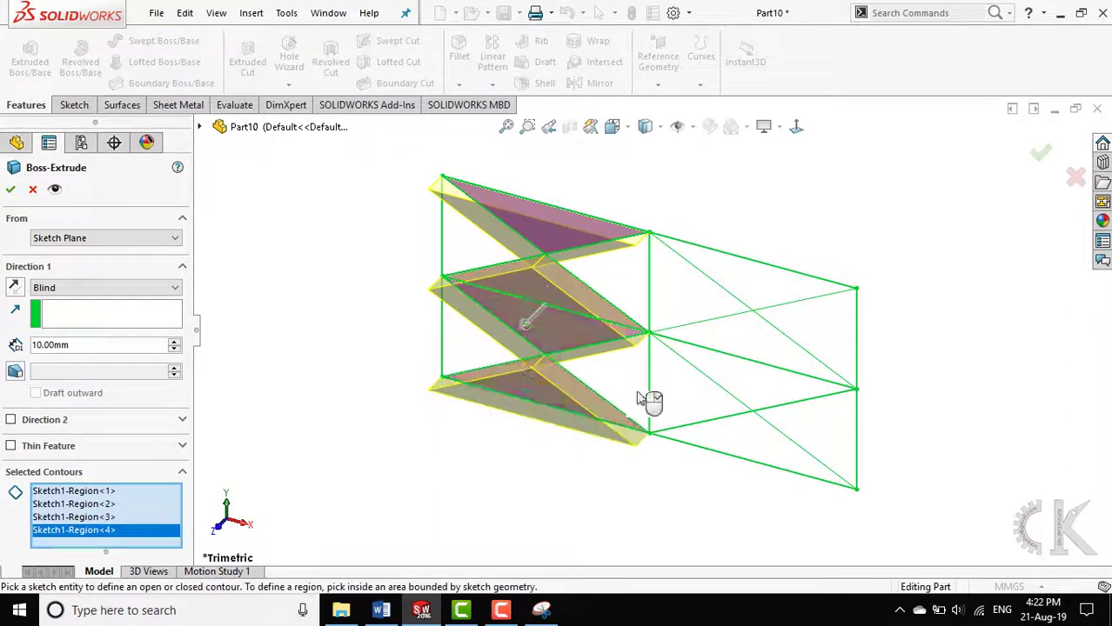
pyautogui.click(781, 304)
pyautogui.click(759, 346)
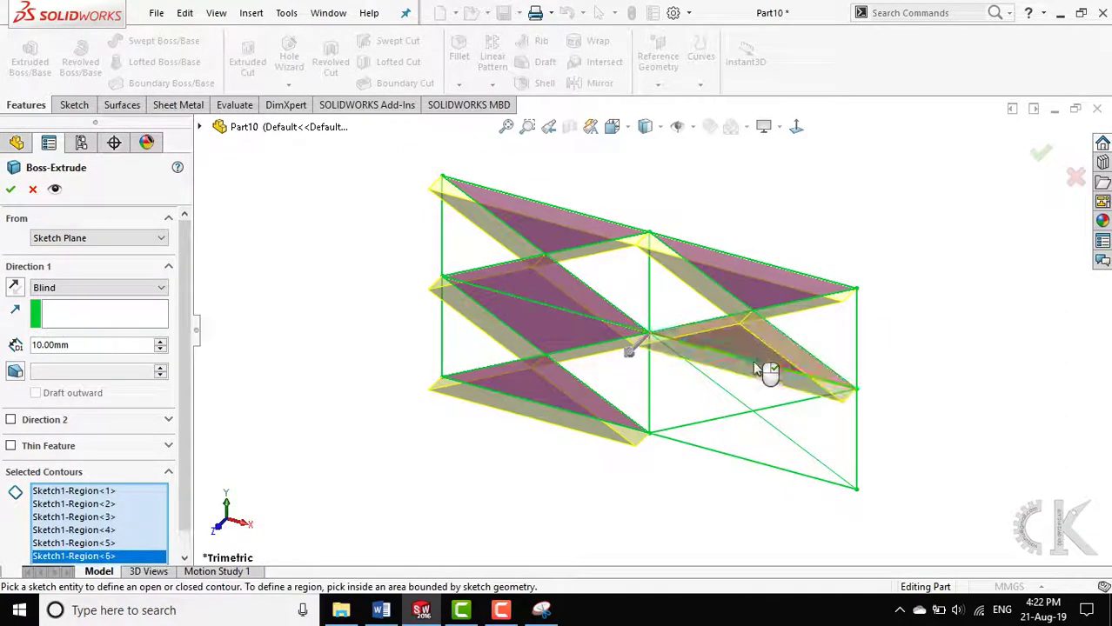
pyautogui.click(759, 449)
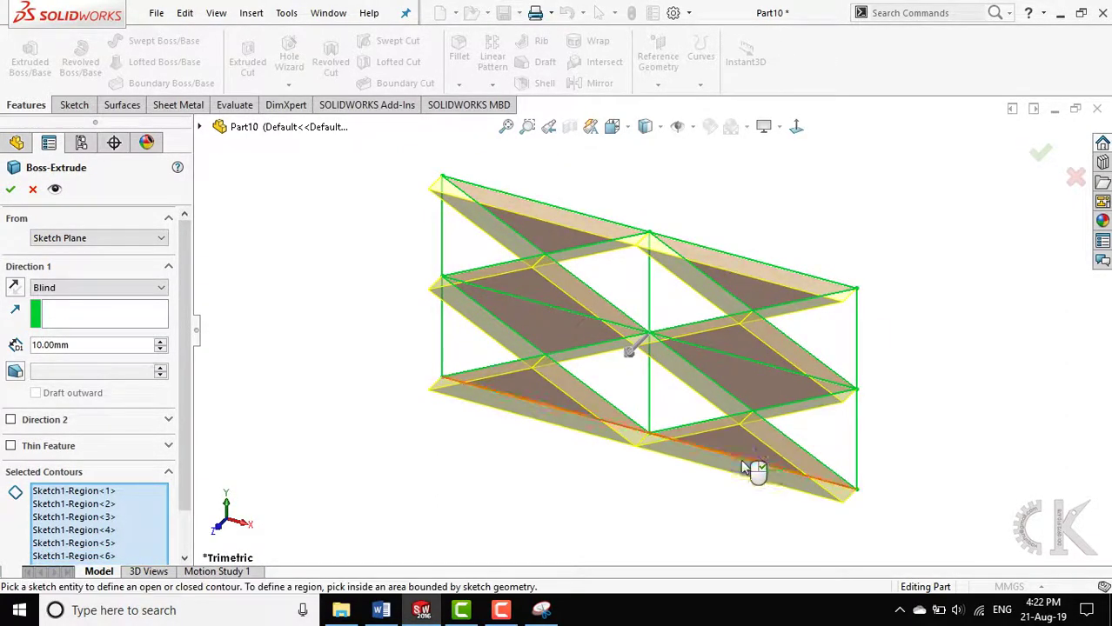
# - Set the Blind extrusion depth to 30 mm and confirm Boss-Extrude1
pyautogui.click(160, 345)
pyautogui.click(160, 345)
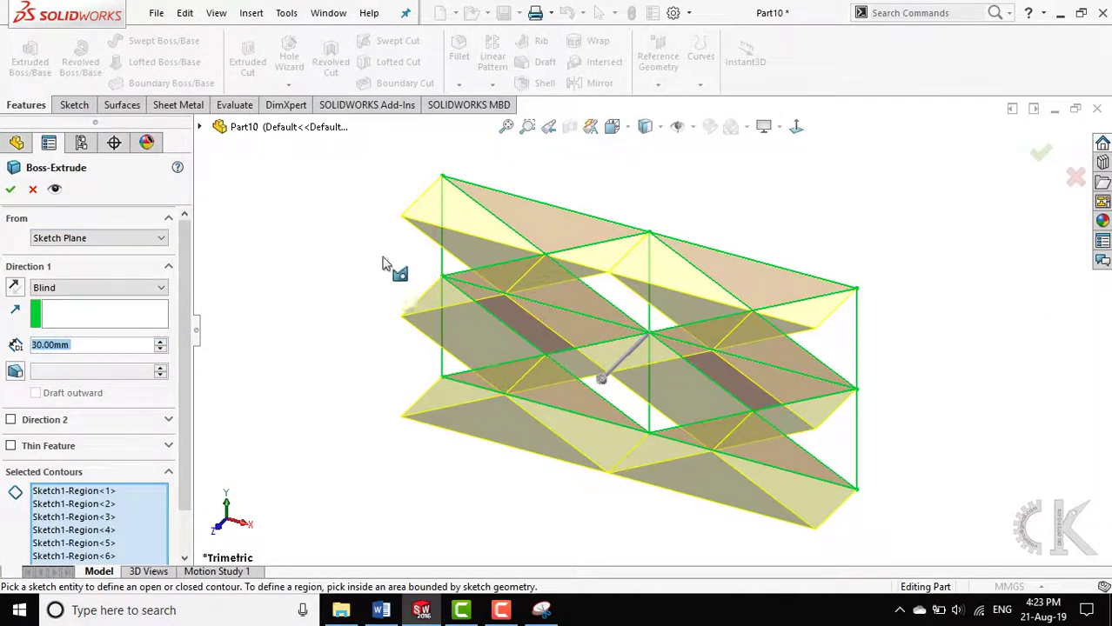
pyautogui.click(10, 188)
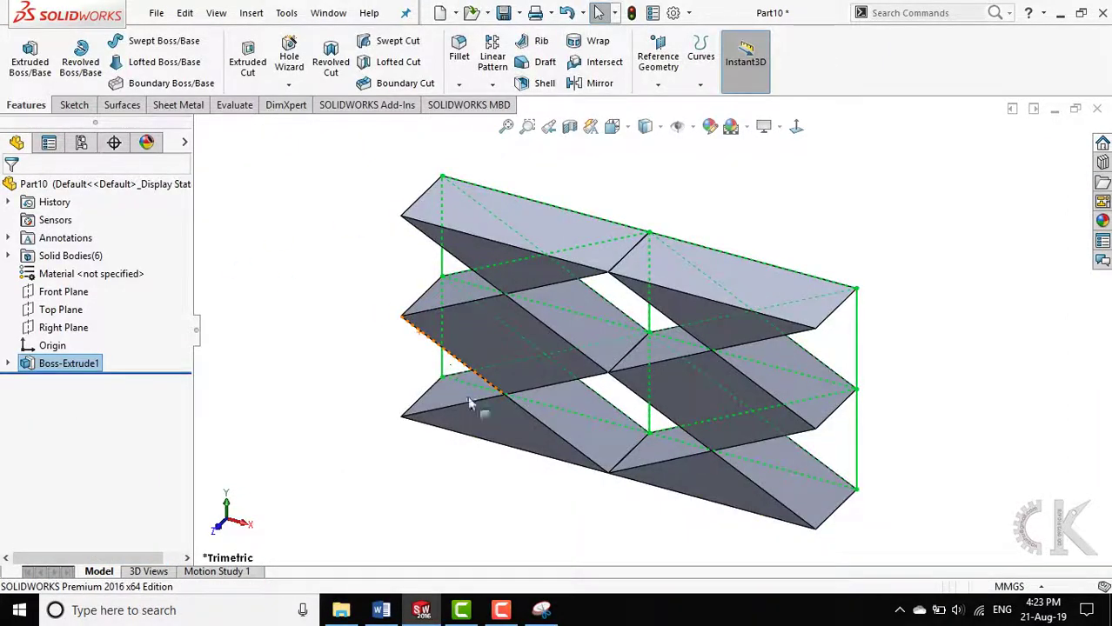
pyautogui.moveTo(374, 444); pyautogui.dragTo(922, 278, button='middle')
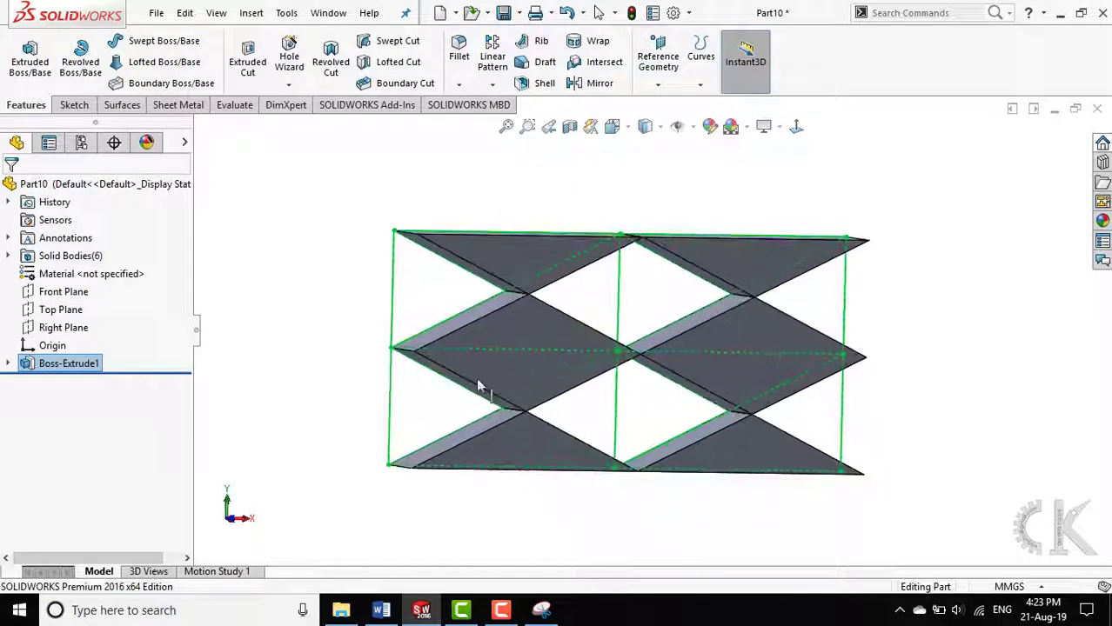
pyautogui.moveTo(585, 335); pyautogui.dragTo(567, 426, button='middle')
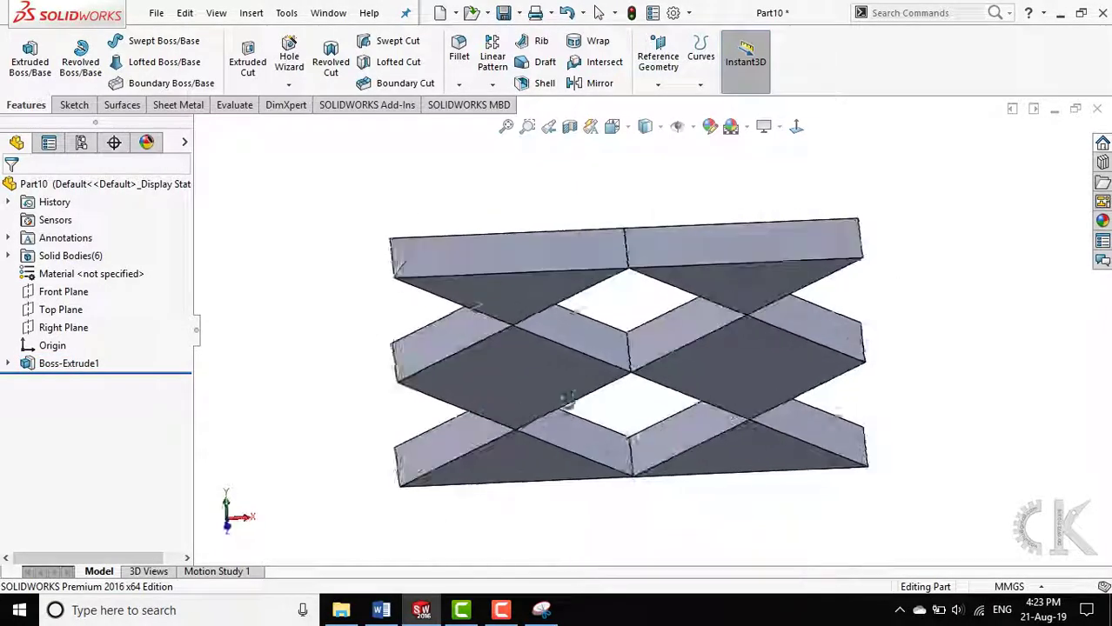
pyautogui.click(381, 609)
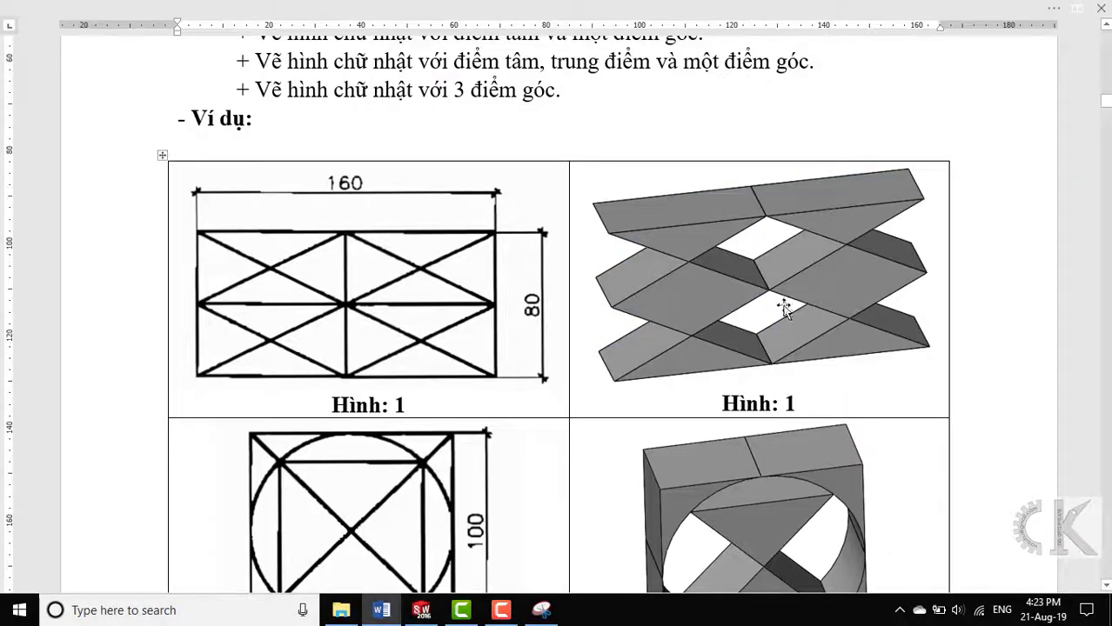
pyautogui.click(423, 611)
pyautogui.moveTo(657, 379)
pyautogui.mouseDown(button='middle')
pyautogui.moveTo(727, 299)
pyautogui.moveTo(621, 280)
pyautogui.moveTo(646, 311)
pyautogui.mouseUp(button='middle')
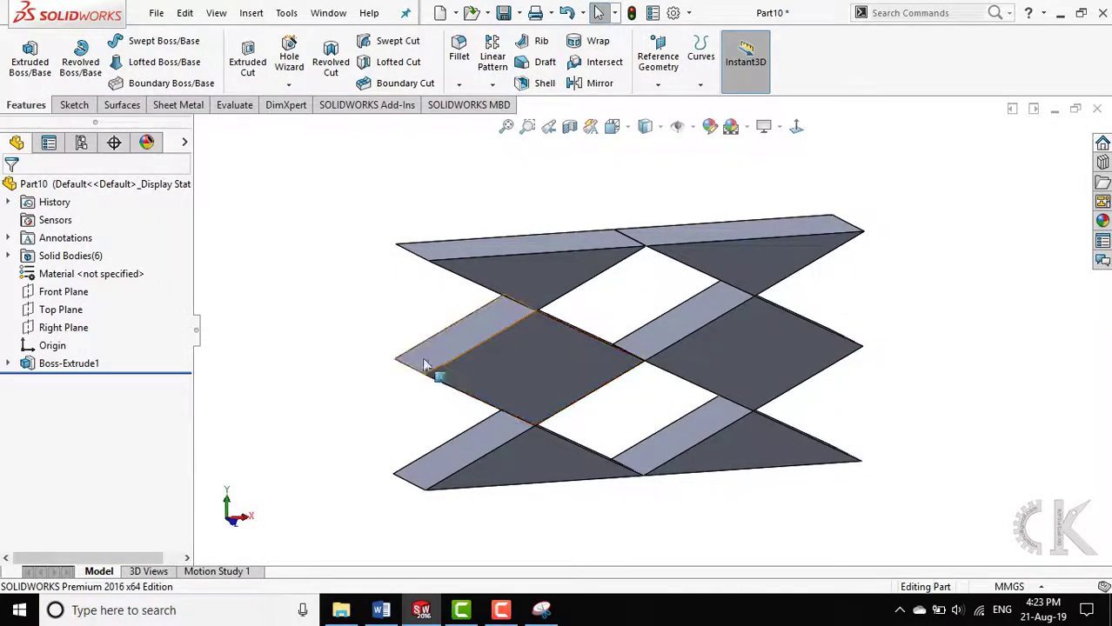
# - Snip the dimensioned 100×100 Hình 2 drawing from the Word document with Snipping Tool
pyautogui.click(381, 611)
pyautogui.scroll(-3, 568, 415)
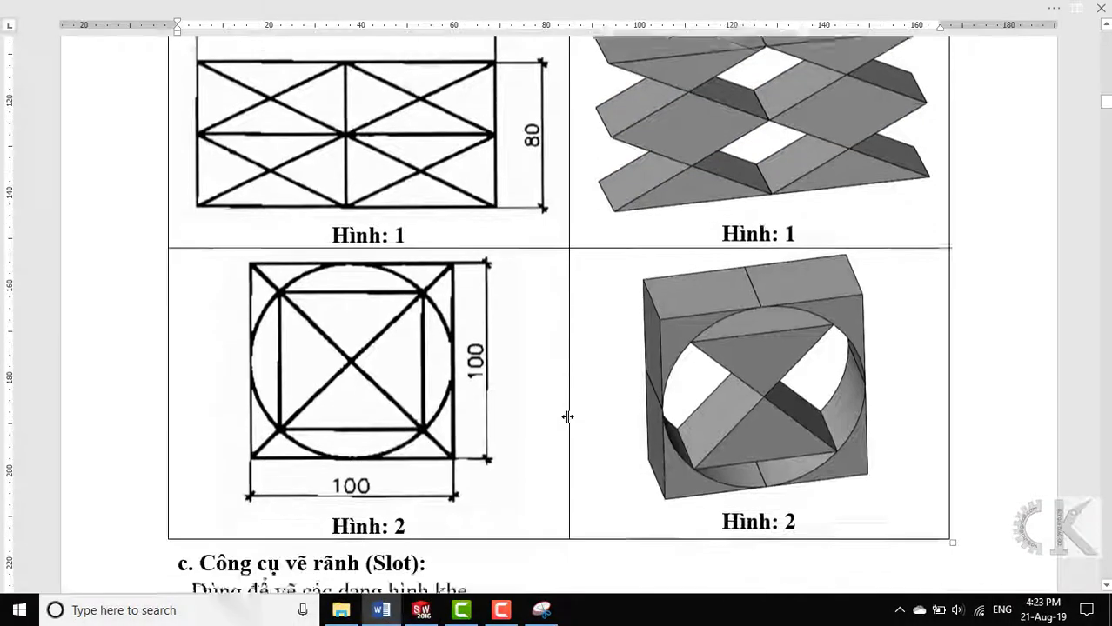
pyautogui.scroll(-1, 397, 342)
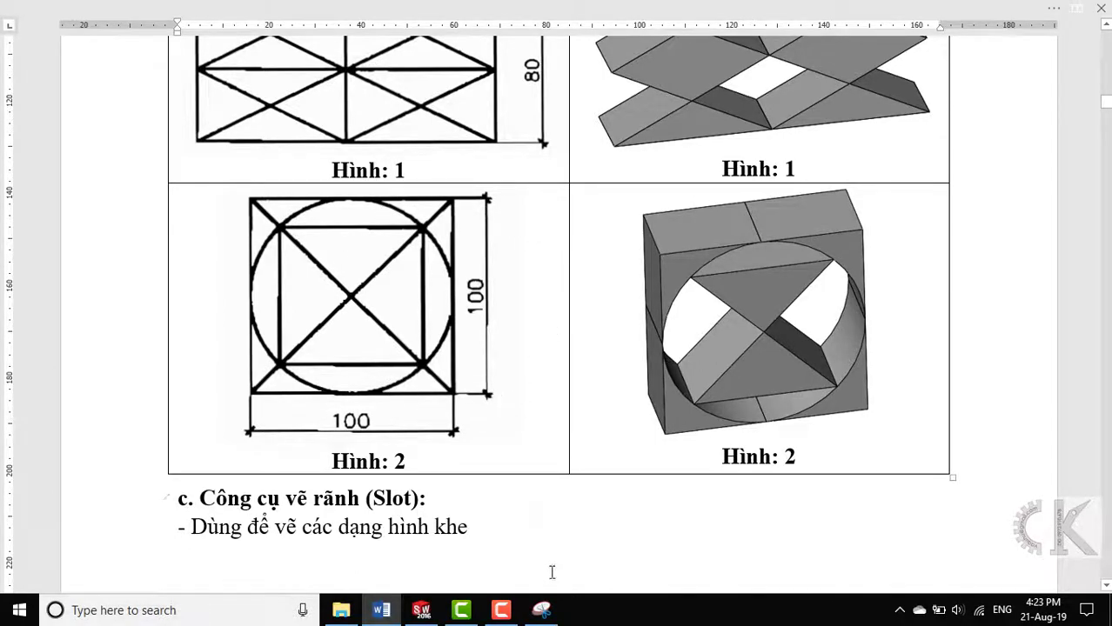
pyautogui.click(541, 610)
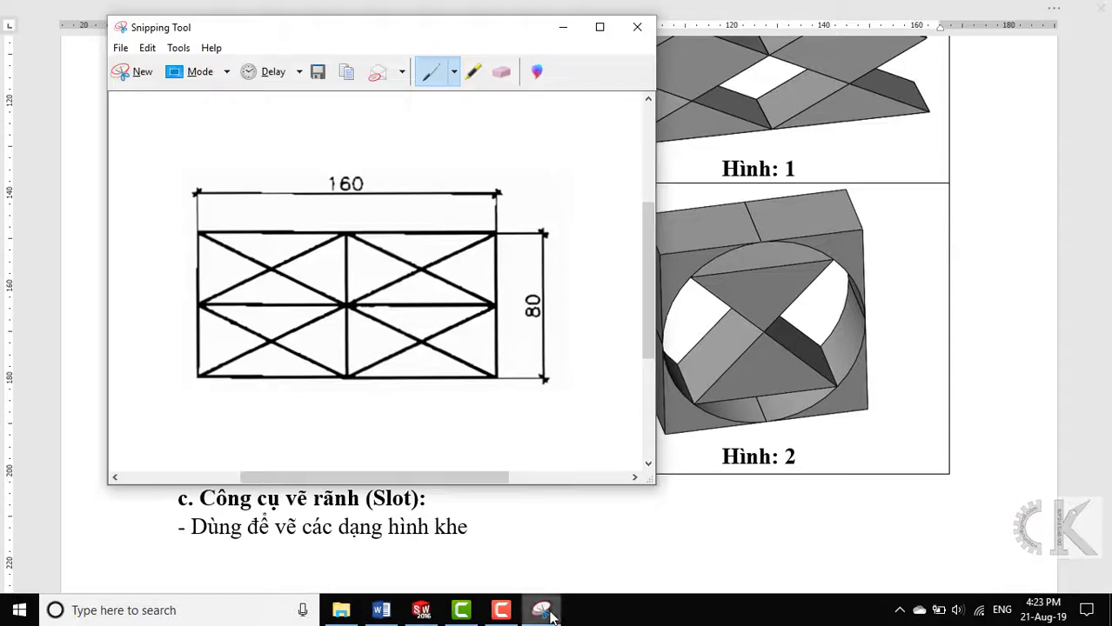
pyautogui.click(120, 72)
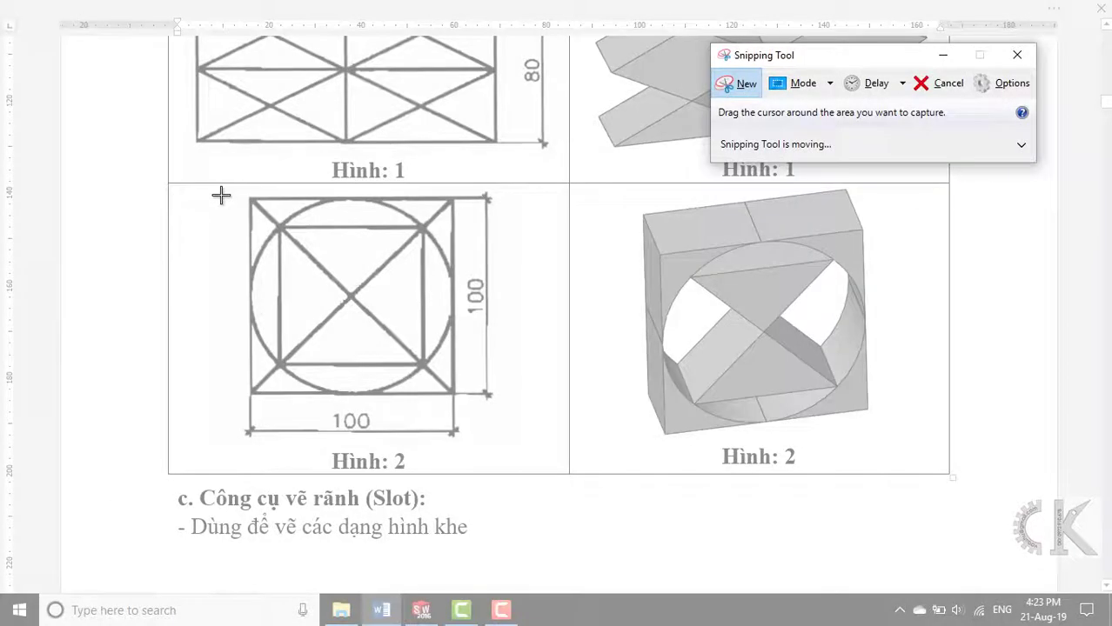
pyautogui.moveTo(223, 187); pyautogui.dragTo(536, 444)
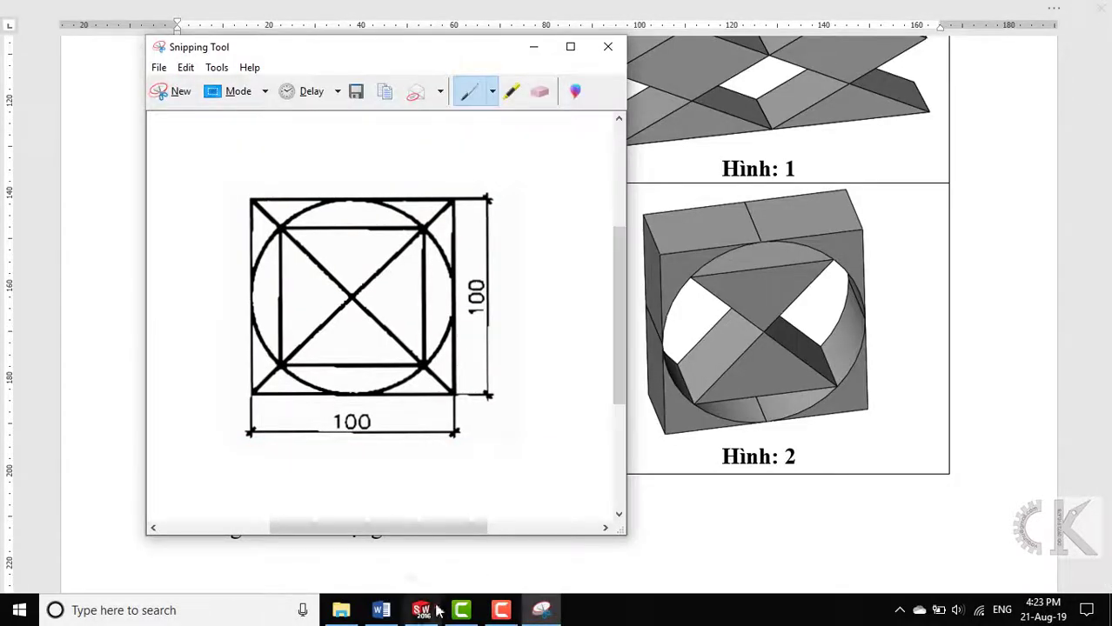
pyautogui.click(423, 611)
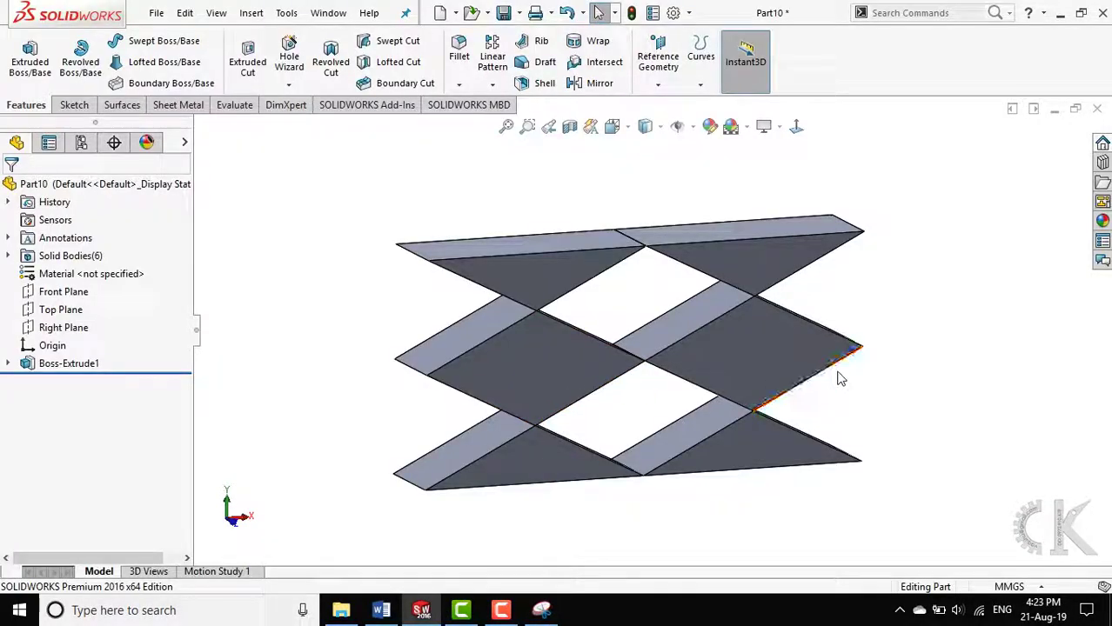
# - Paste the snipped 100×100 drawing and place it to the right of the lattice model
pyautogui.hotkey('ctrl', 'v')
pyautogui.scroll(3, 548, 355)
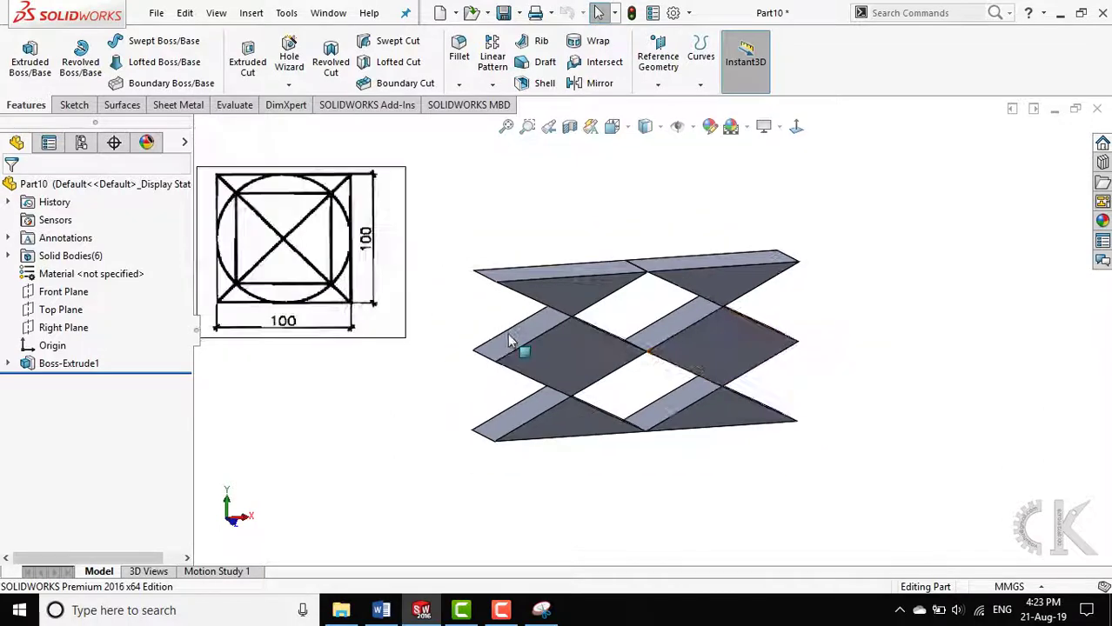
pyautogui.scroll(2, 508, 339)
pyautogui.moveTo(389, 279); pyautogui.dragTo(927, 322)
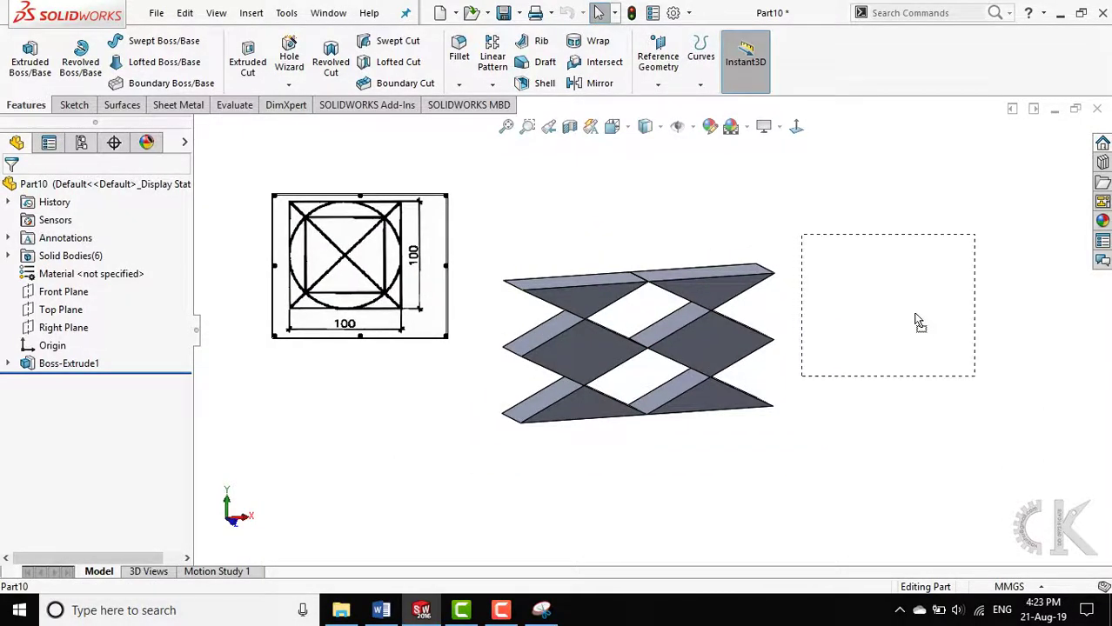
pyautogui.keyDown('ctrl'); pyautogui.moveTo(706, 429); pyautogui.dragTo(383, 452, button='middle'); pyautogui.keyUp('ctrl')
pyautogui.click(659, 215)
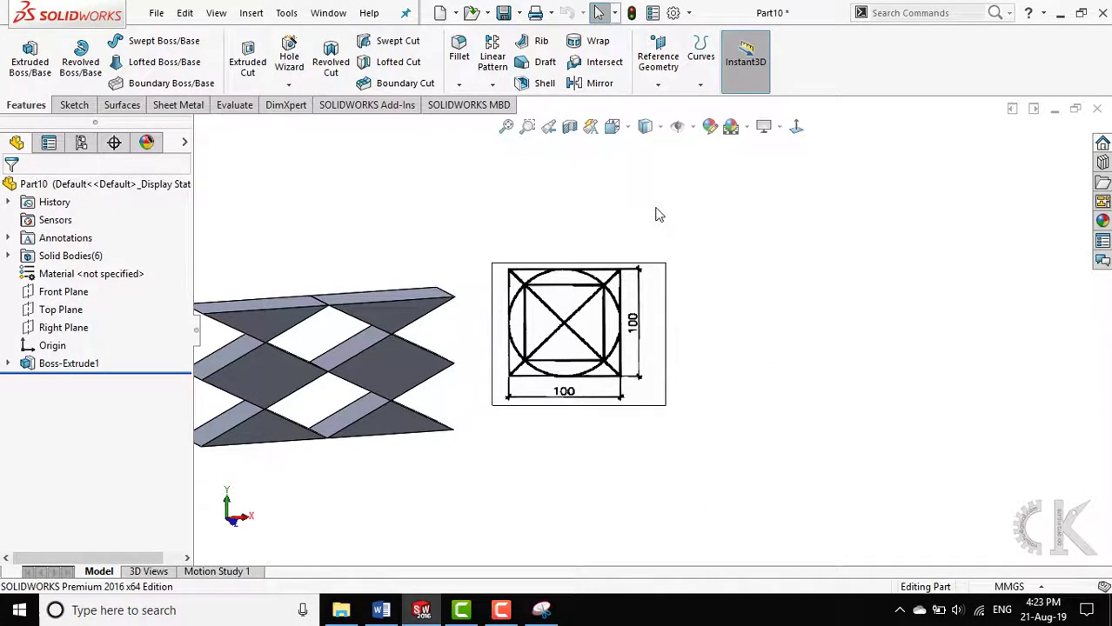
# - Open a new sketch on the Front Plane, viewed from the front and centred on the reference
pyautogui.click(75, 105)
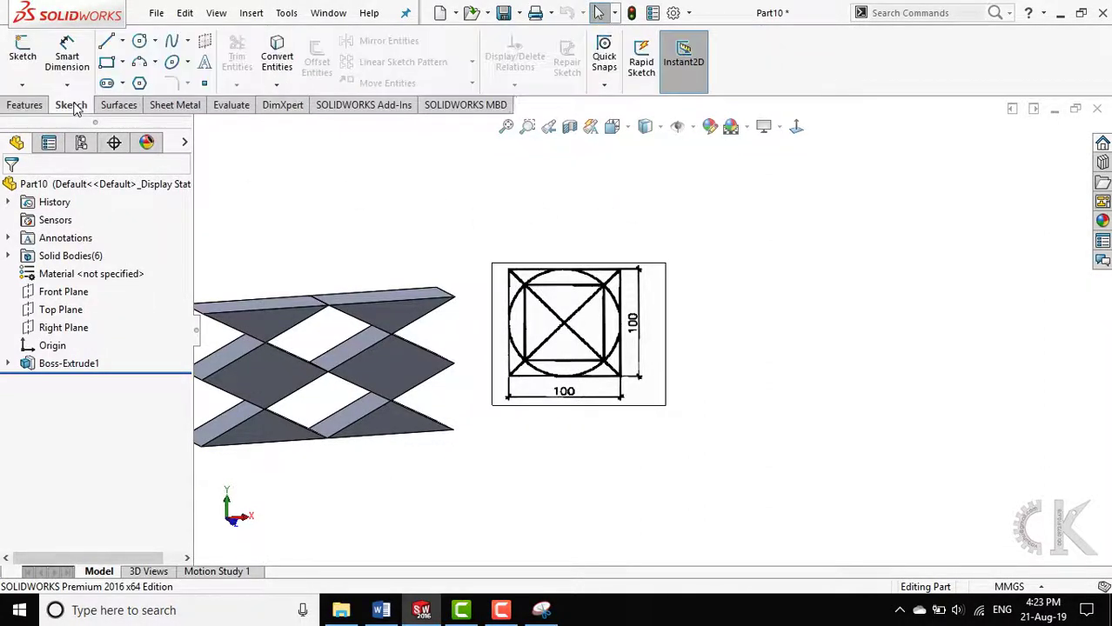
pyautogui.click(29, 56)
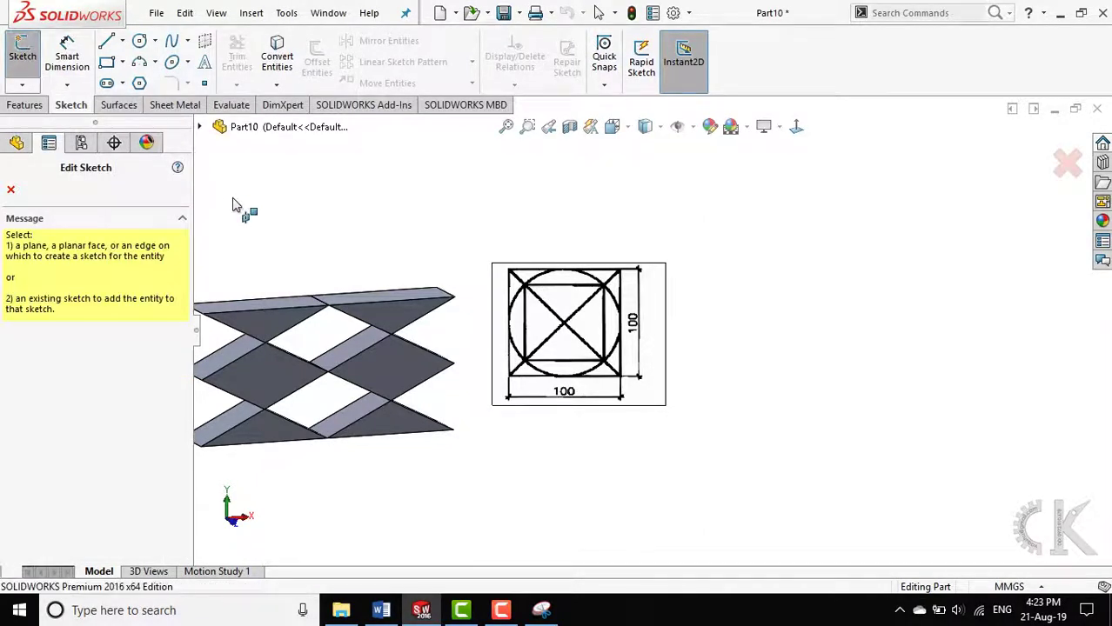
pyautogui.click(199, 128)
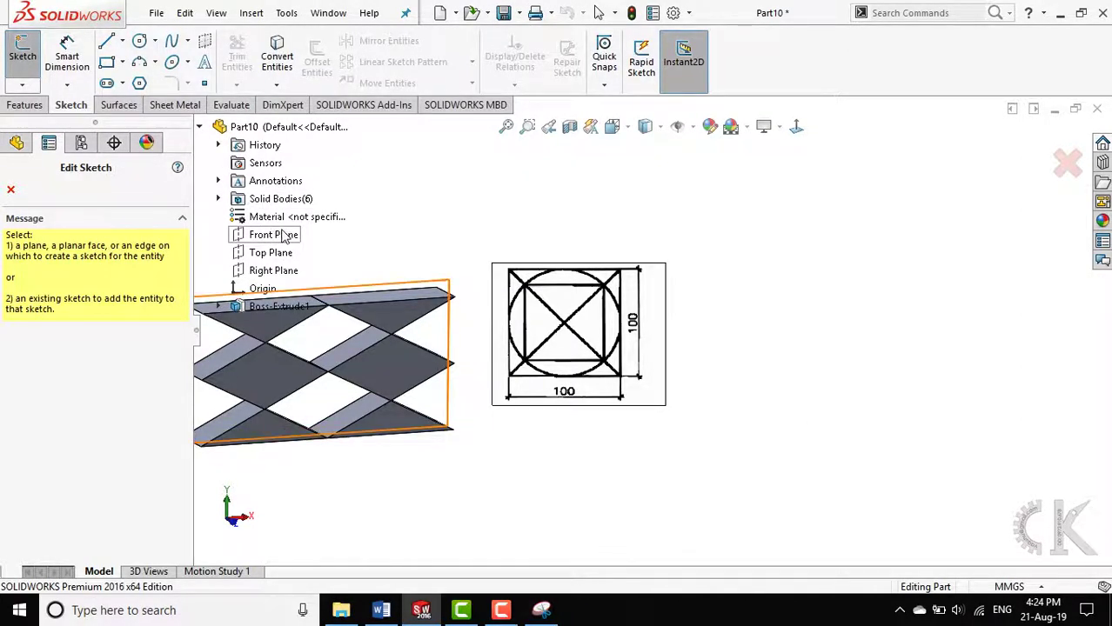
pyautogui.click(285, 237)
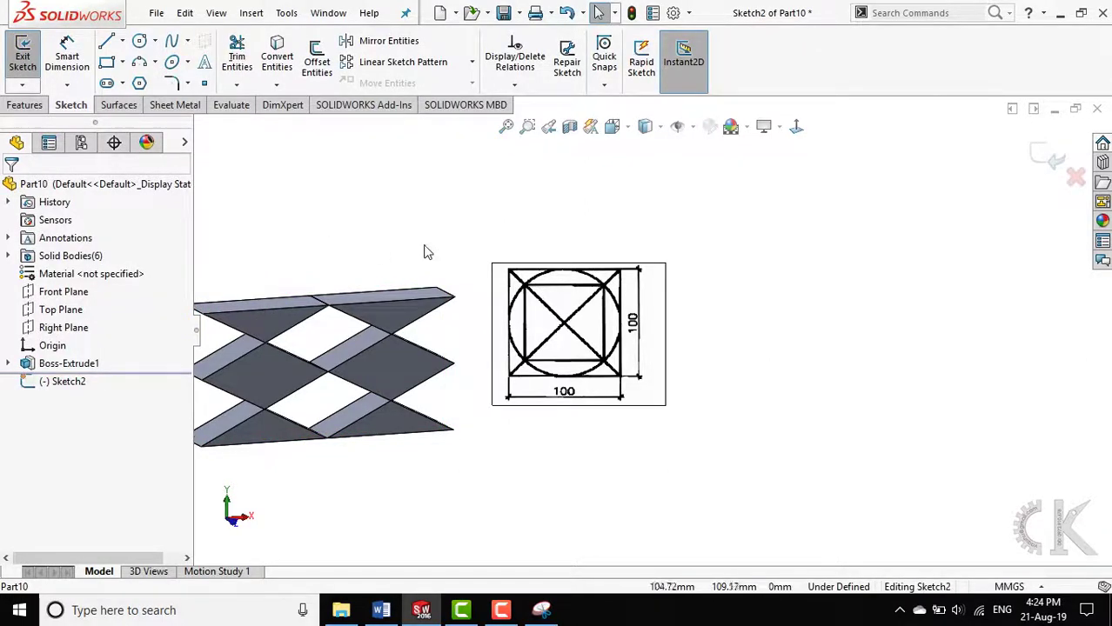
pyautogui.scroll(2, 683, 368)
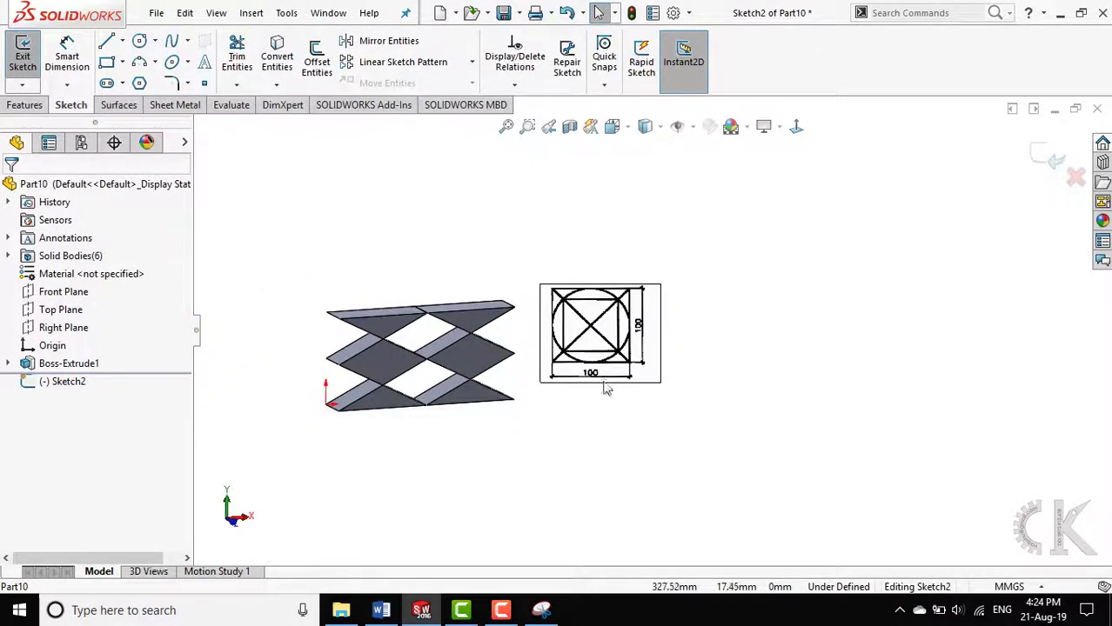
pyautogui.scroll(-2, 338, 413)
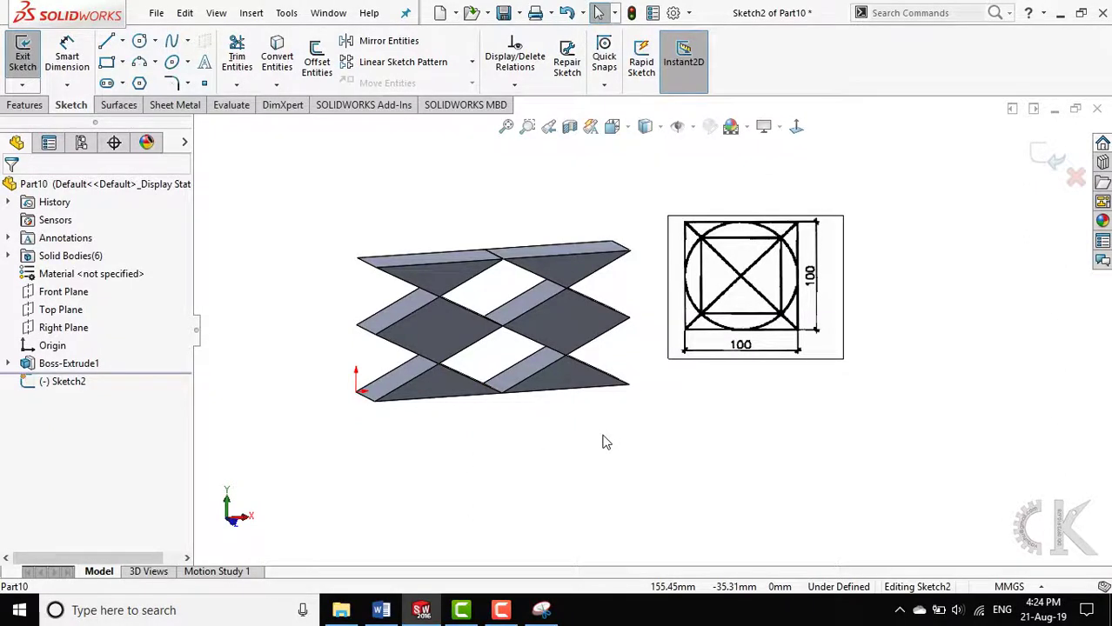
pyautogui.hotkey('ctrl', '1')
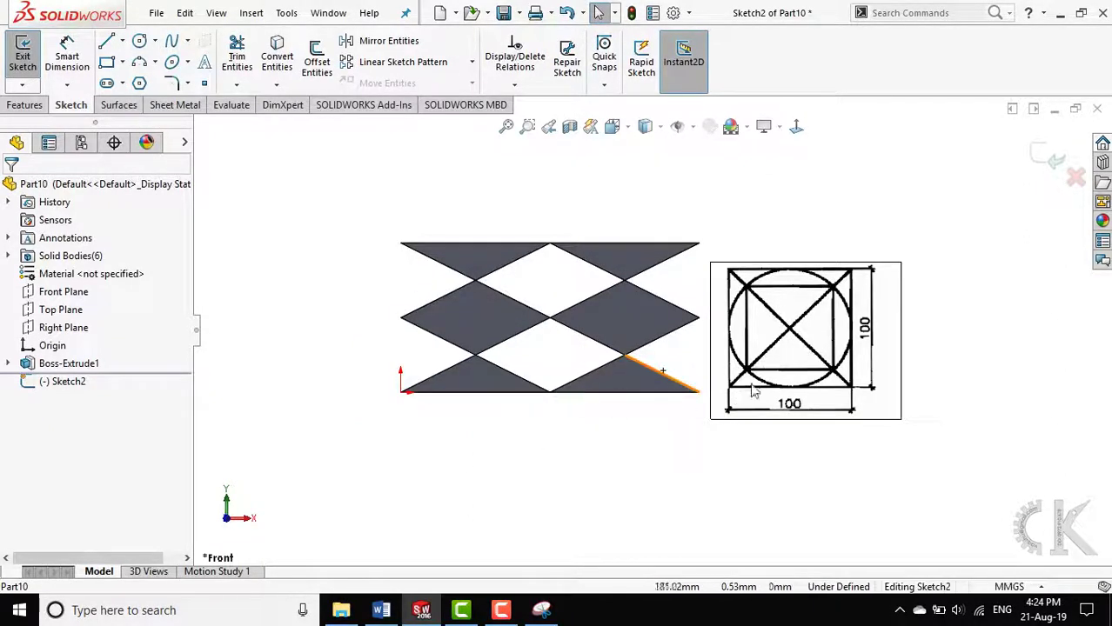
pyautogui.keyDown('ctrl'); pyautogui.moveTo(792, 341); pyautogui.dragTo(379, 318, button='middle'); pyautogui.keyUp('ctrl')
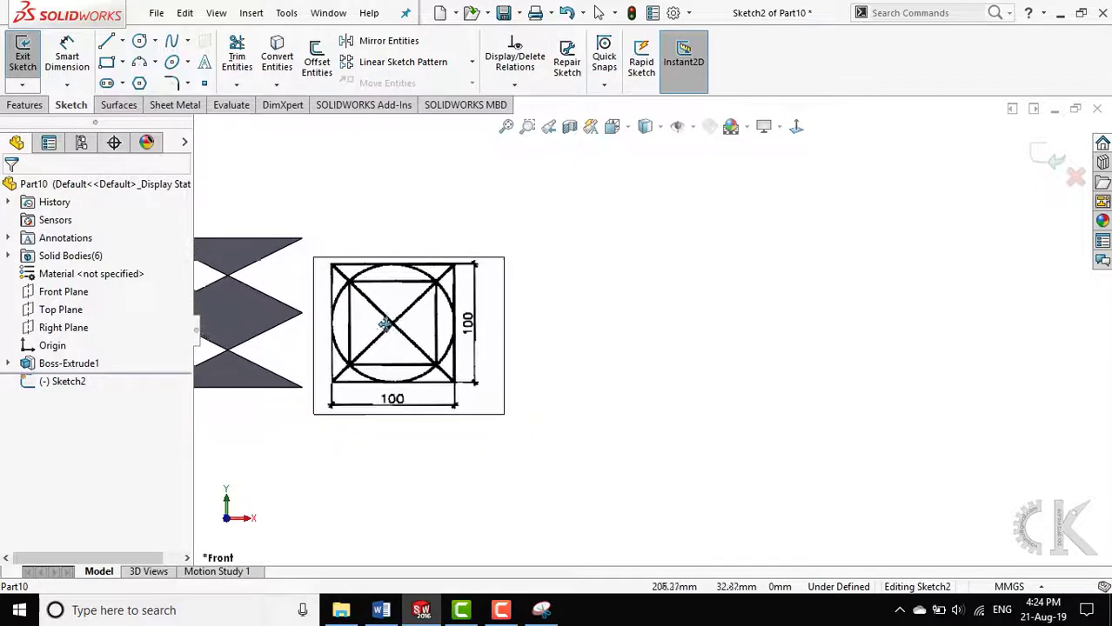
pyautogui.scroll(1, 547, 320)
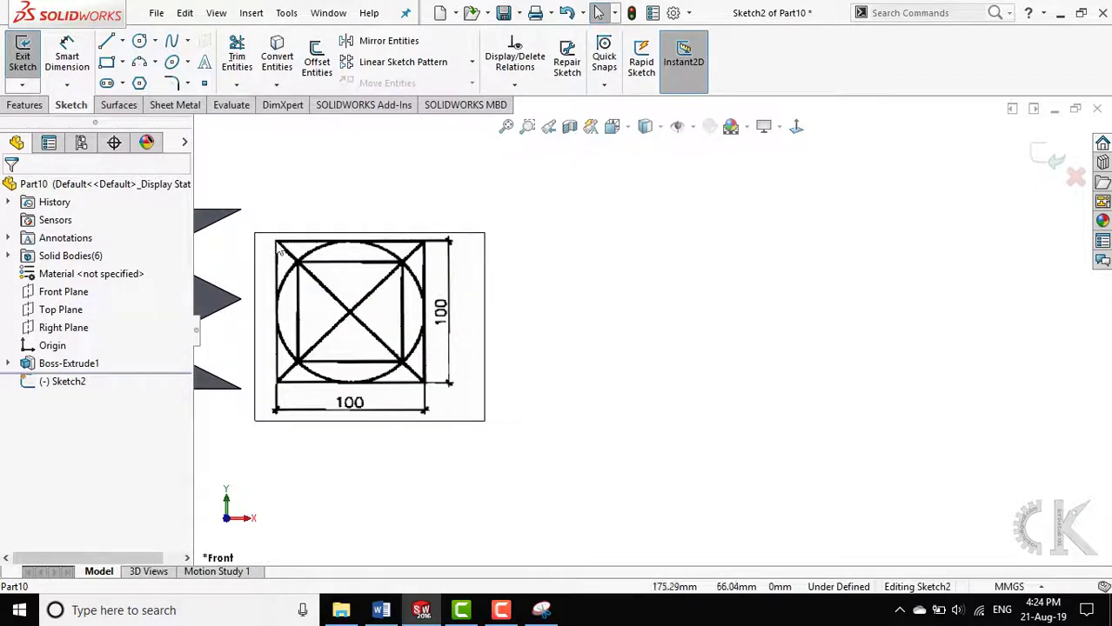
pyautogui.scroll(1, 278, 252)
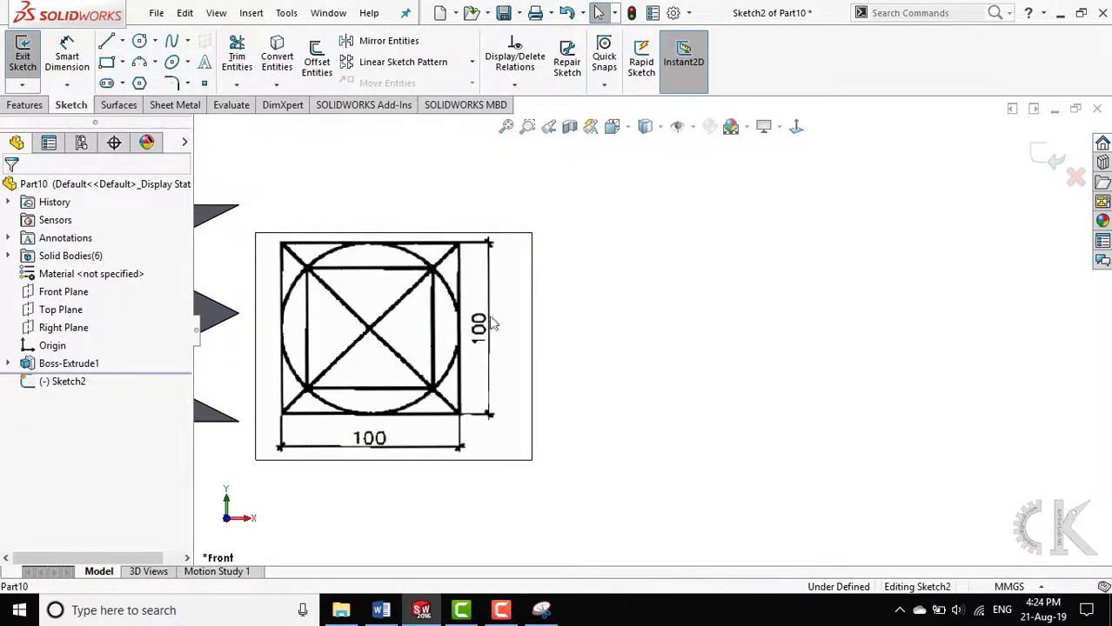
pyautogui.click(124, 65)
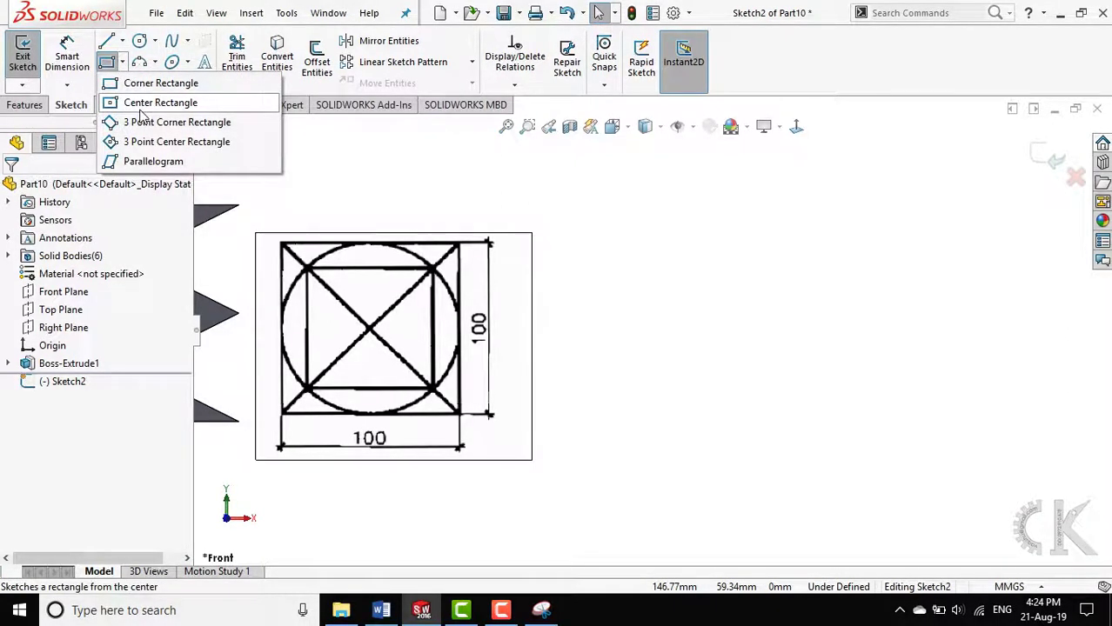
# - Draw a roughly square centre rectangle with construction diagonals beside the reference drawing
pyautogui.click(145, 104)
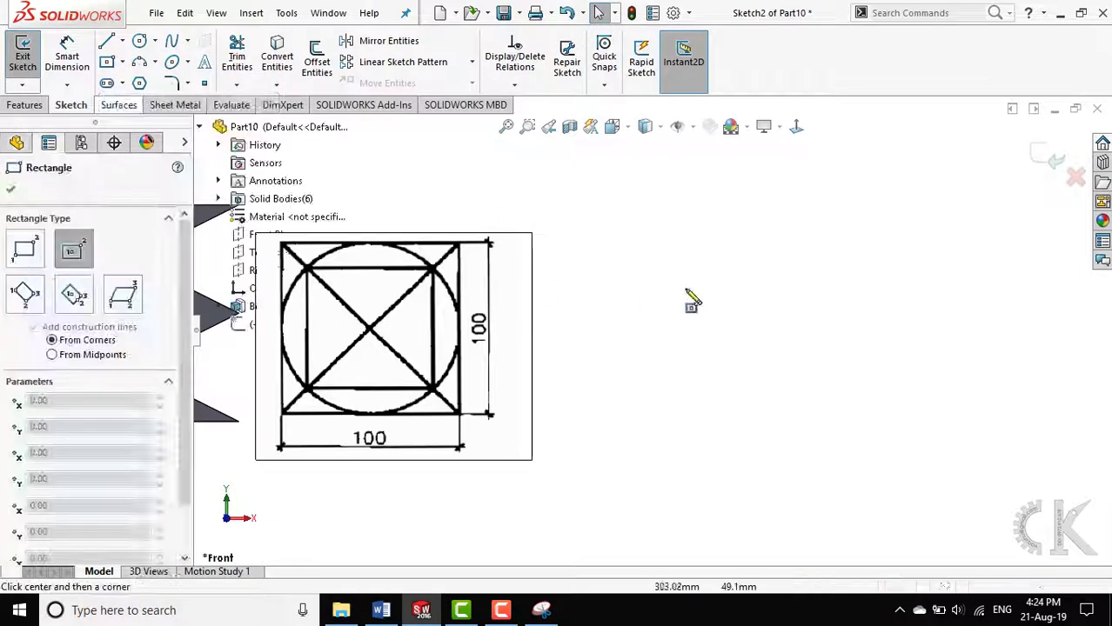
pyautogui.click(721, 353)
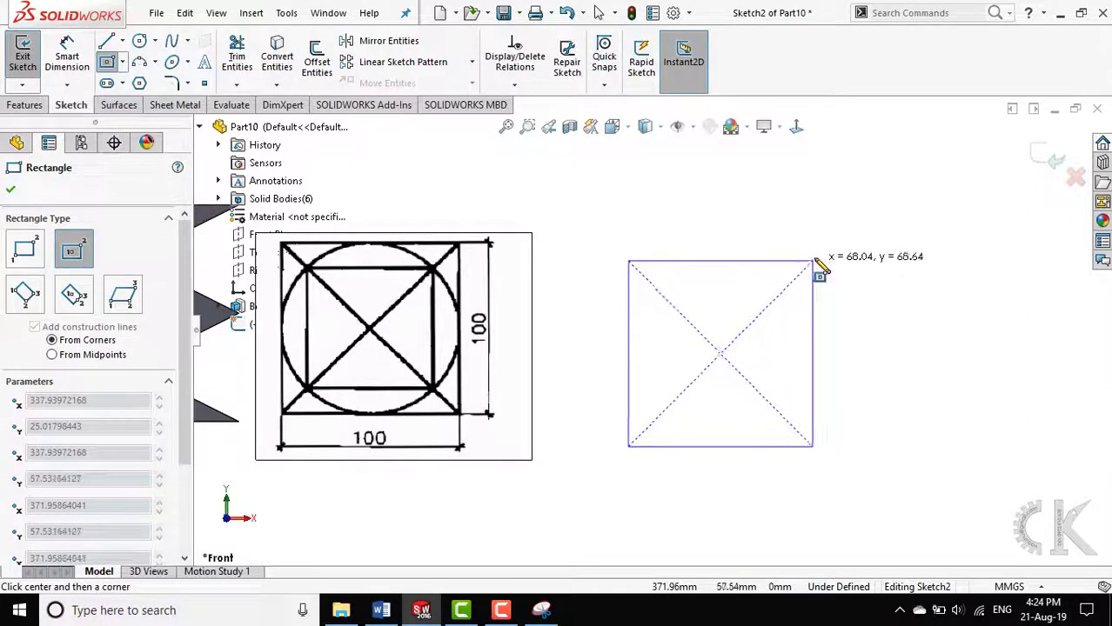
pyautogui.click(814, 257)
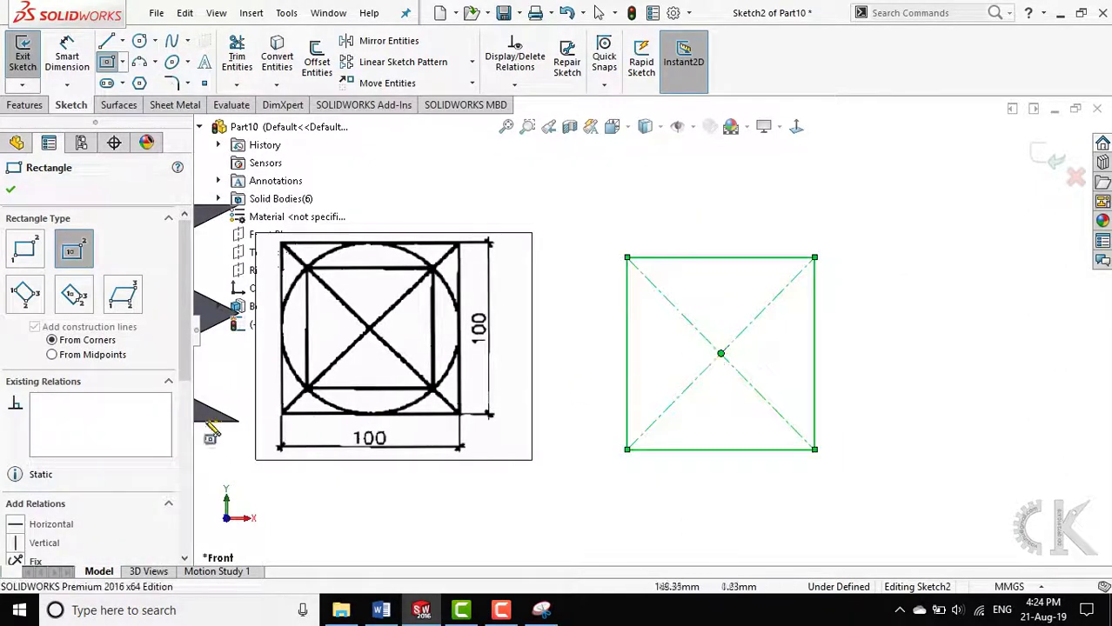
pyautogui.moveTo(183, 305); pyautogui.dragTo(185, 455)
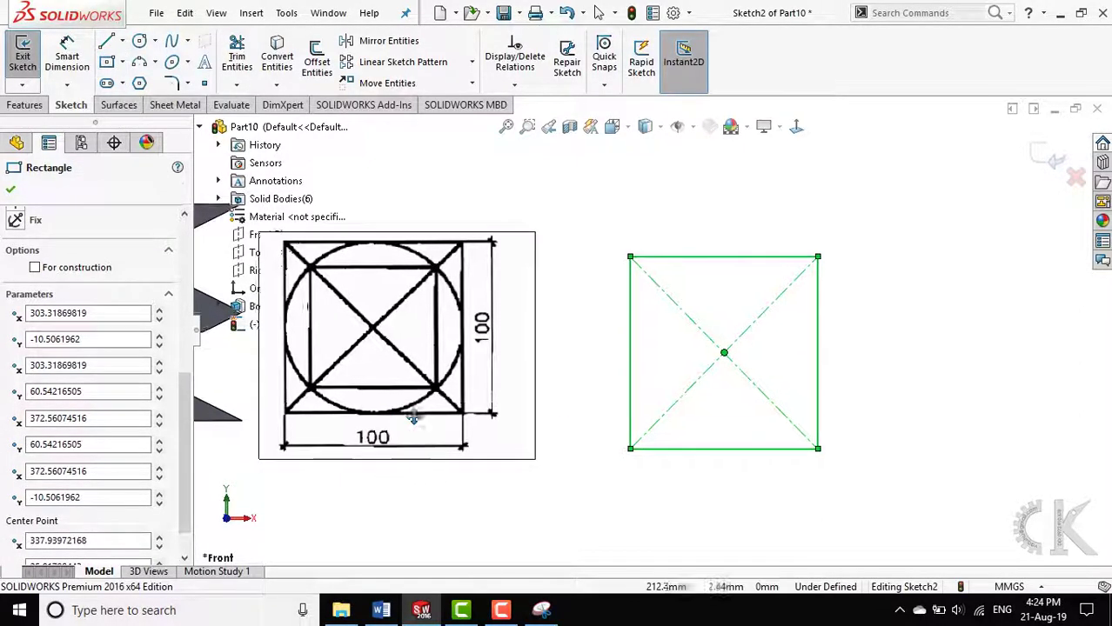
pyautogui.keyDown('ctrl'); pyautogui.moveTo(372, 442); pyautogui.dragTo(867, 381, button='middle'); pyautogui.keyUp('ctrl')
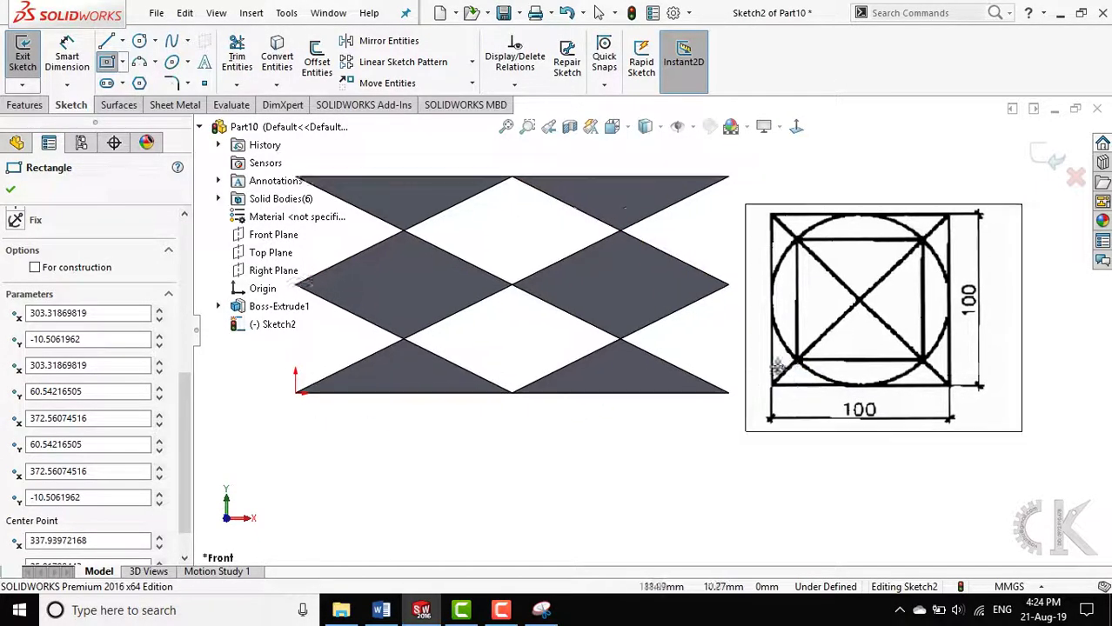
pyautogui.keyDown('ctrl'); pyautogui.moveTo(800, 361); pyautogui.dragTo(198, 380, button='middle'); pyautogui.keyUp('ctrl')
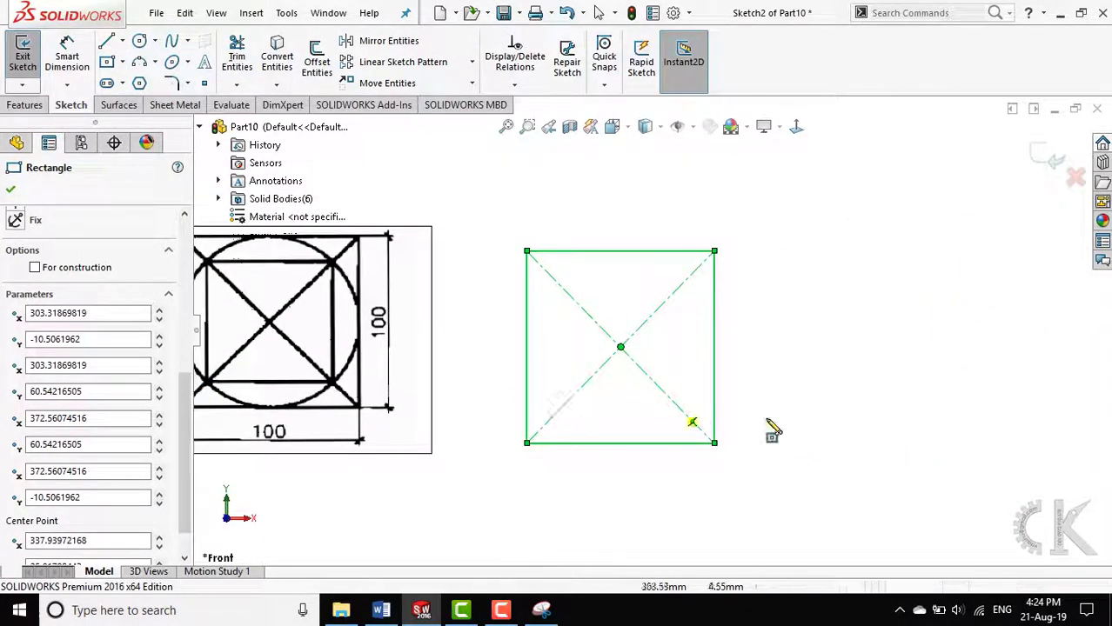
pyautogui.moveTo(844, 472); pyautogui.dragTo(844, 218, button='right')
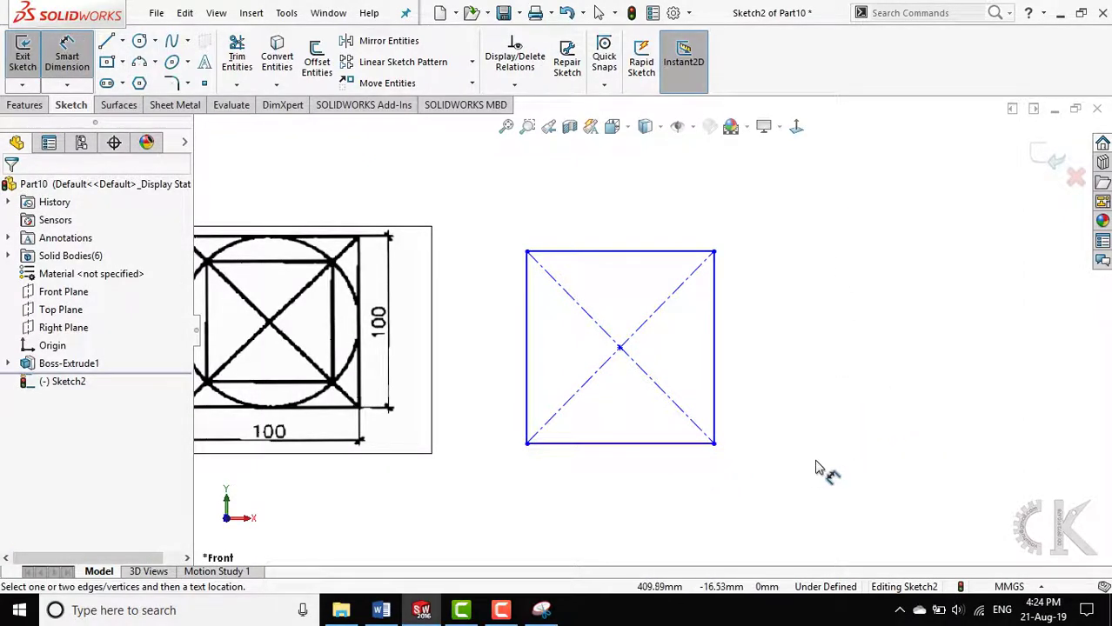
# - Dimension the square's bottom edge to a width of 100
pyautogui.moveTo(818, 468); pyautogui.dragTo(793, 344, button='right')
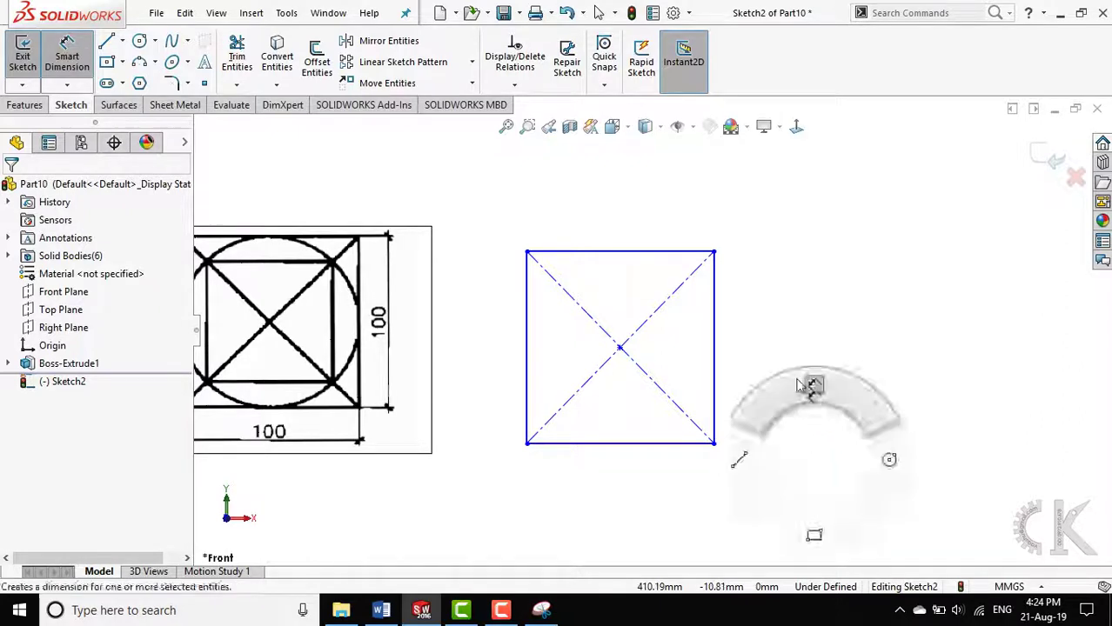
pyautogui.moveTo(823, 456); pyautogui.dragTo(756, 394, button='right')
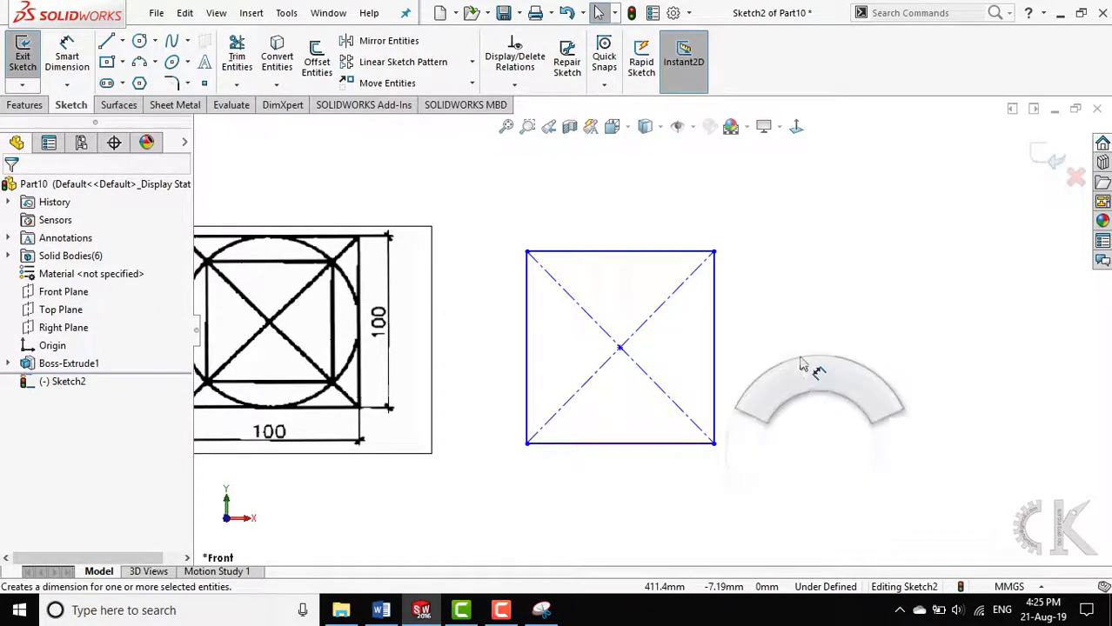
pyautogui.click(666, 446)
pyautogui.click(651, 488)
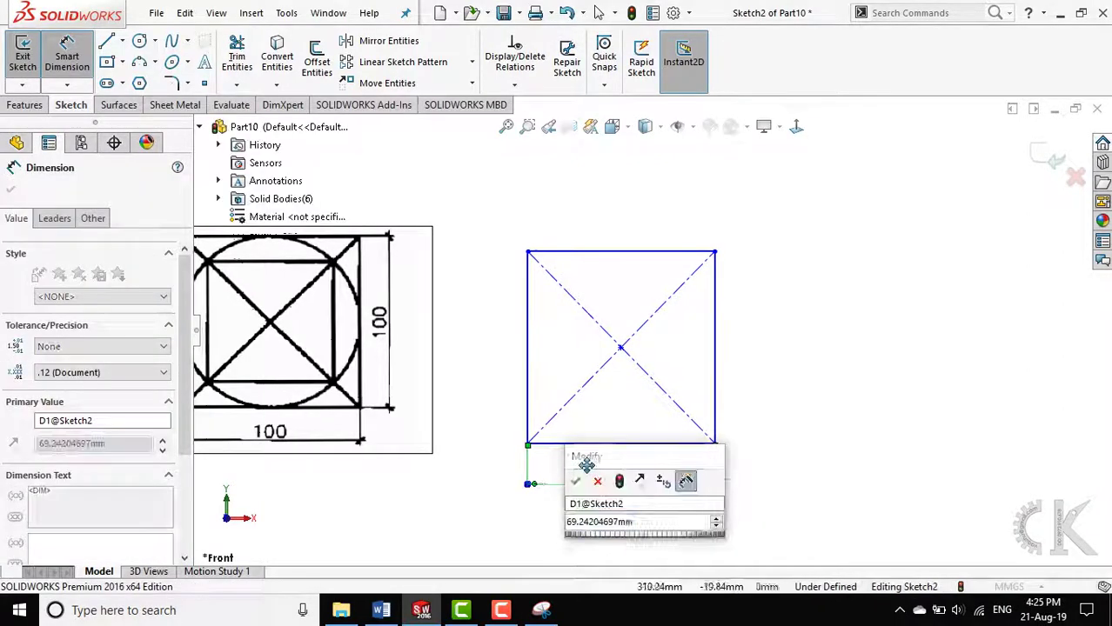
pyautogui.doubleClick(639, 525)
pyautogui.write('100')
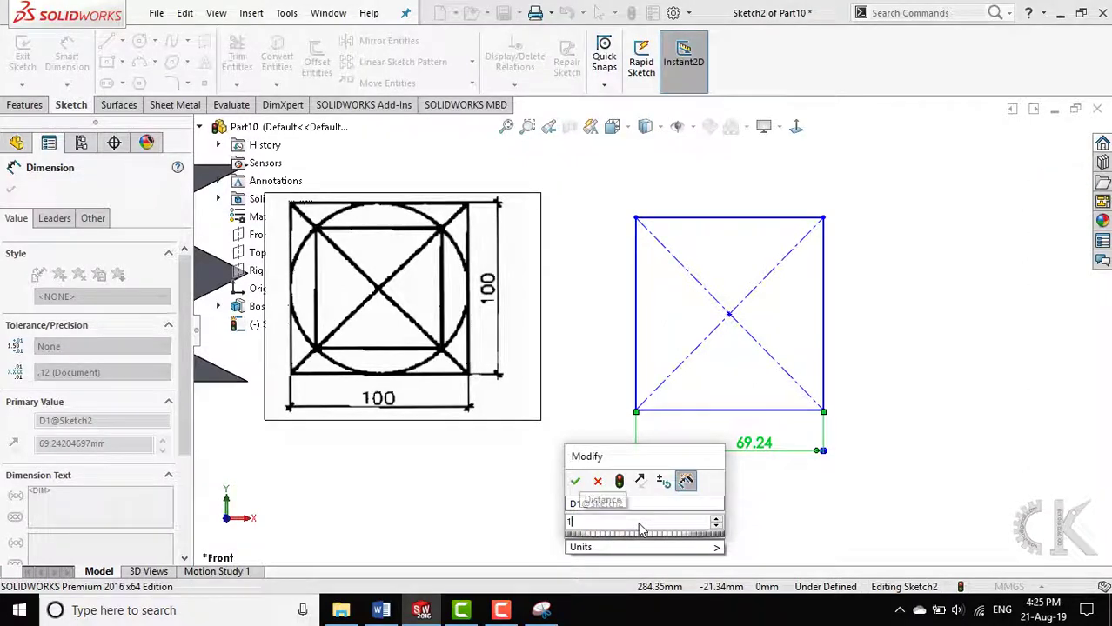
pyautogui.press('Return')
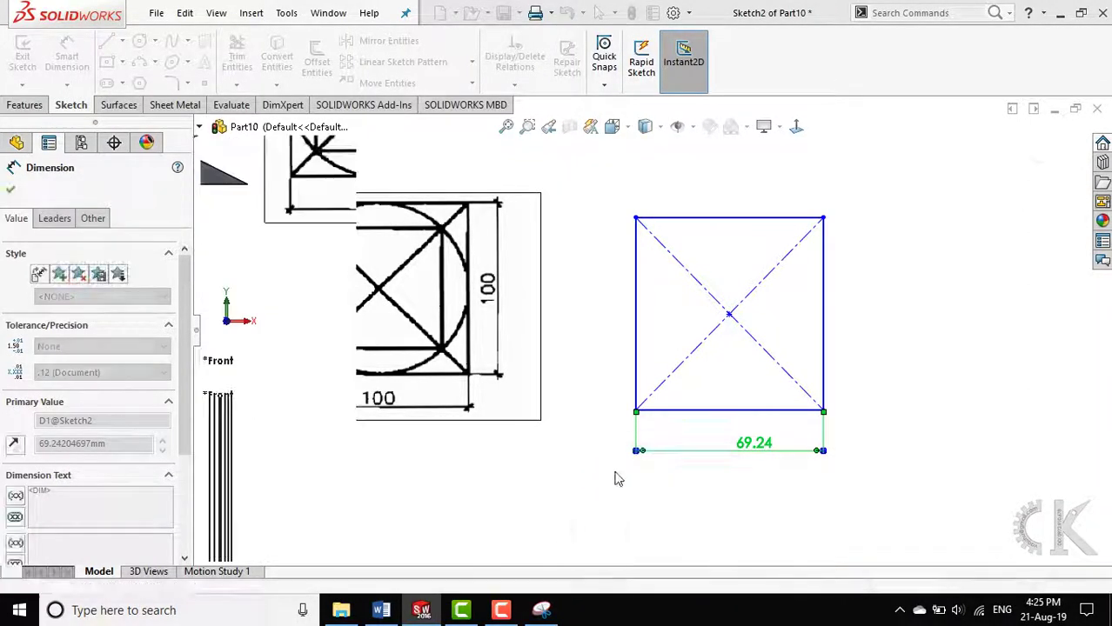
# - Dimension the square's right edge to a height of 100
pyautogui.click(823, 302)
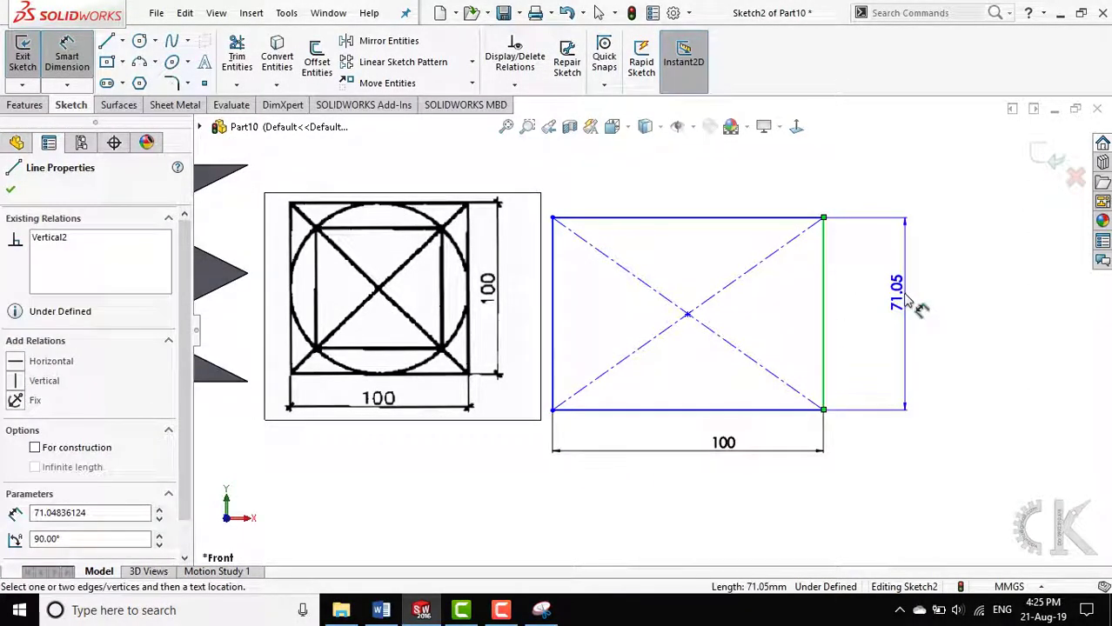
pyautogui.click(905, 359)
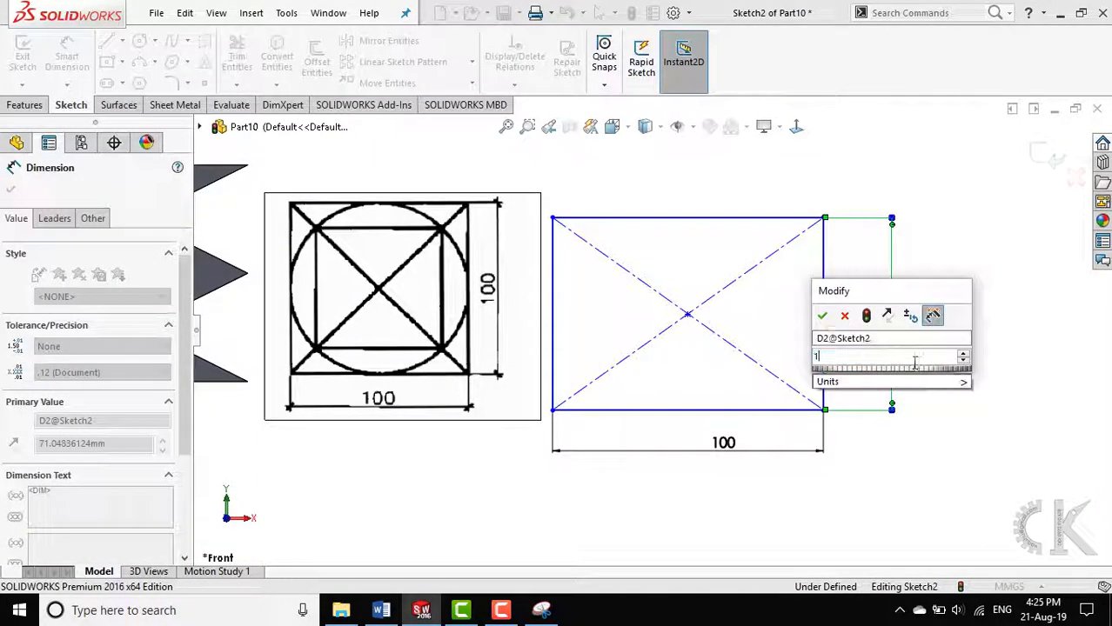
pyautogui.write('100')
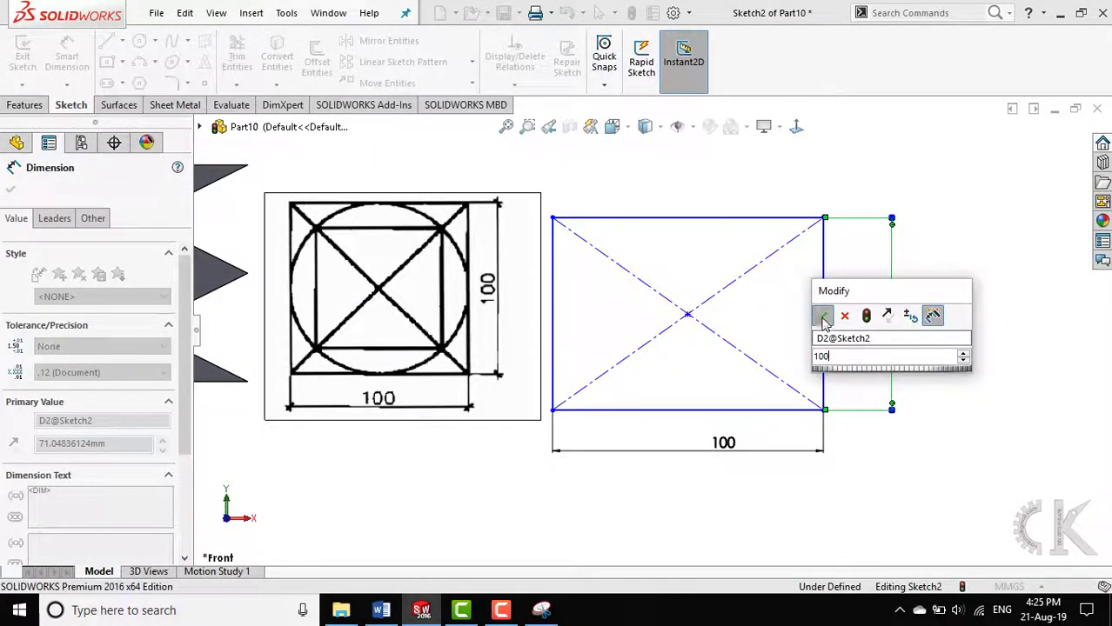
pyautogui.click(822, 315)
pyautogui.hotkey('ctrl', 'Down')
pyautogui.hotkey('ctrl', 'Down')
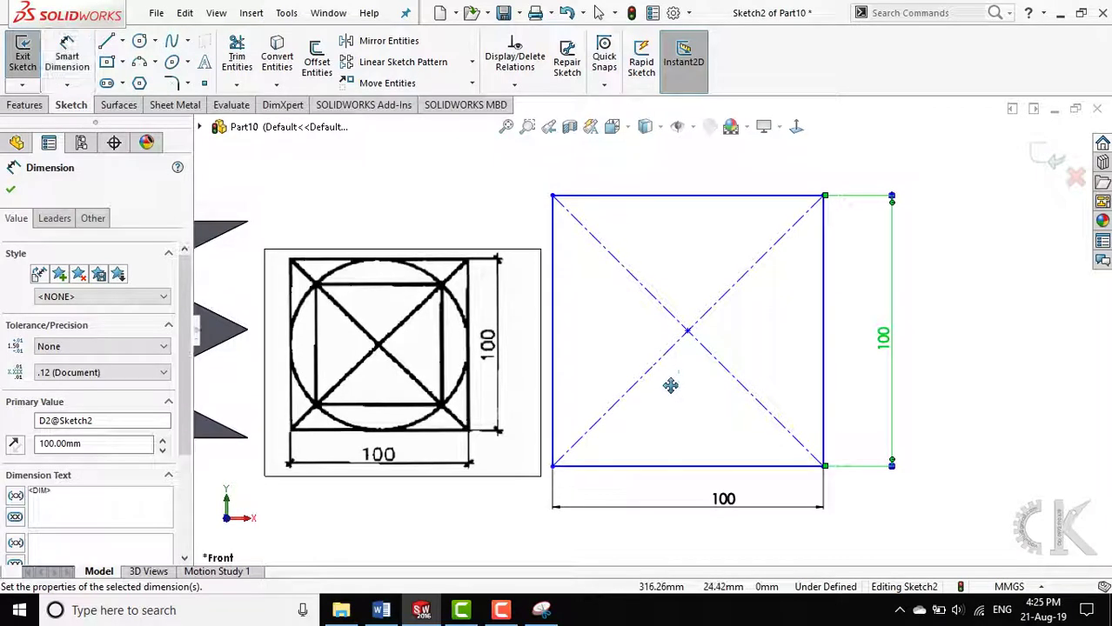
pyautogui.hotkey('ctrl', 'Down')
pyautogui.hotkey('ctrl', 'Down')
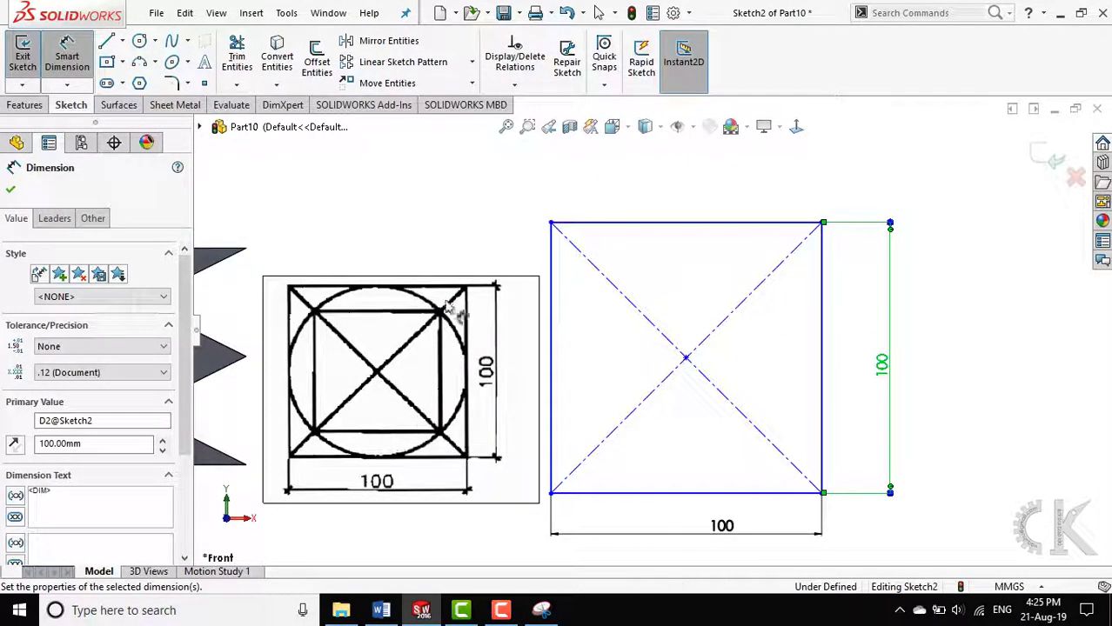
# - Draw a radius-50 circle centred in the square, touching its top edge
pyautogui.click(139, 41)
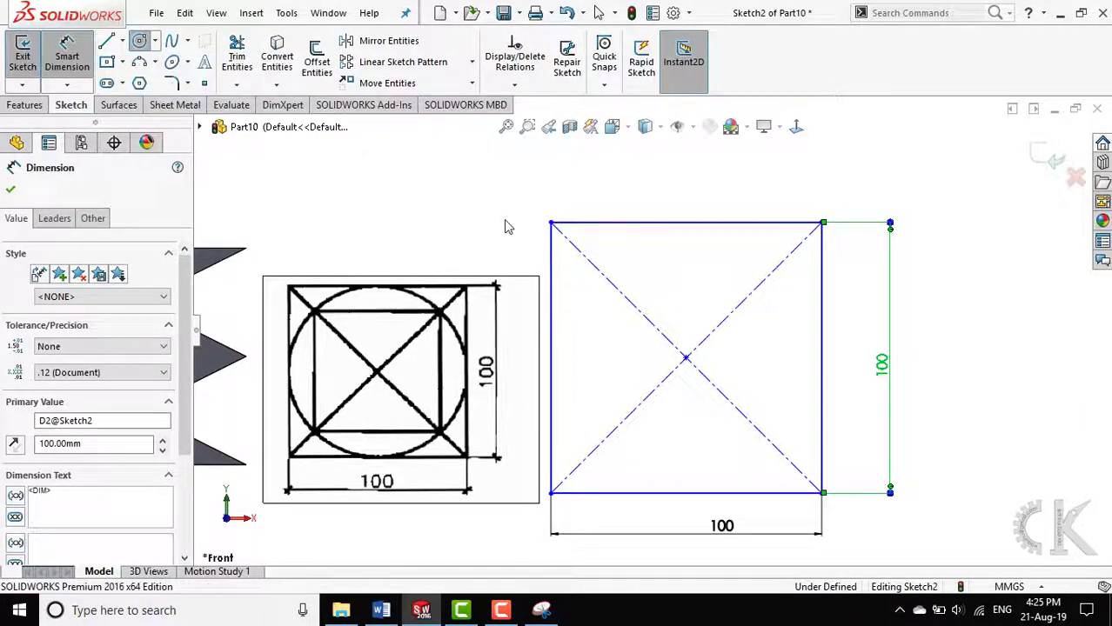
pyautogui.click(686, 358)
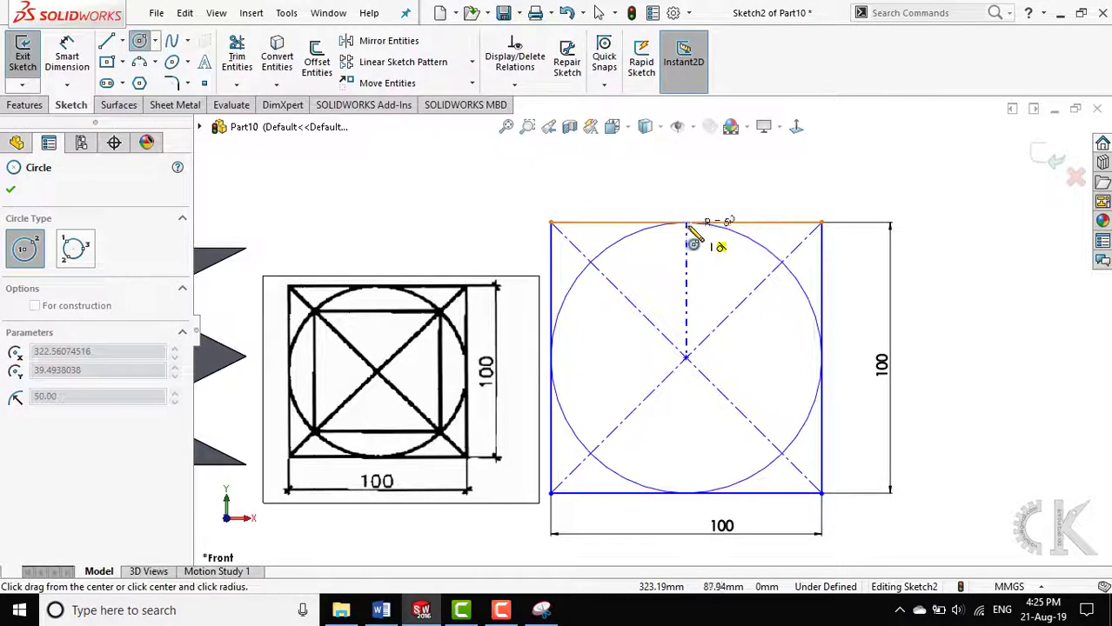
pyautogui.click(688, 226)
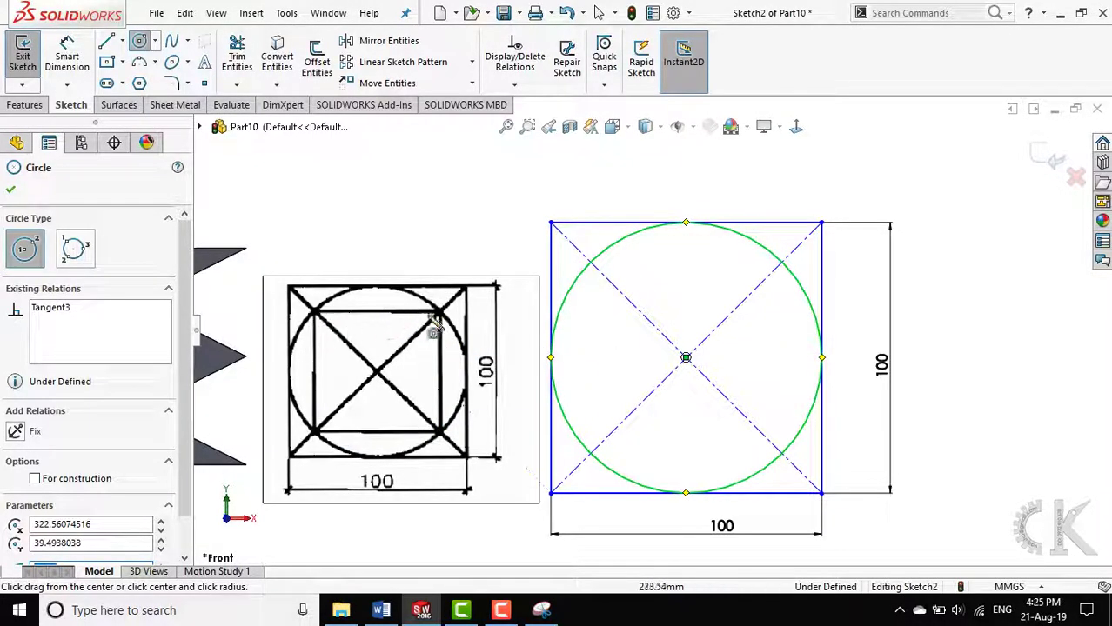
pyautogui.click(123, 62)
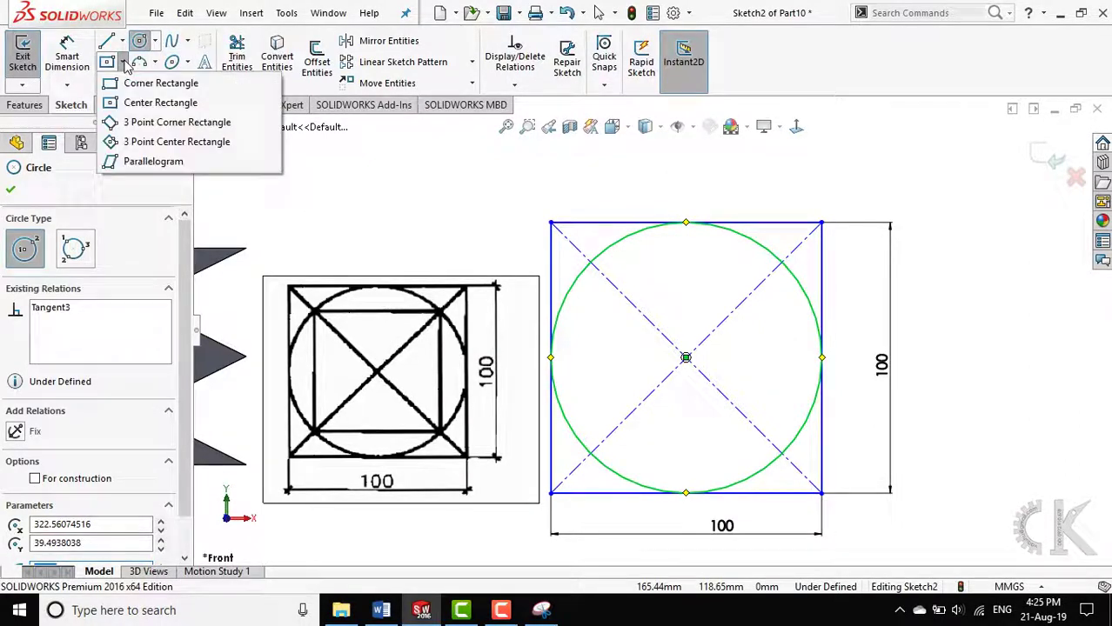
# - Draw a centre rectangle from the circle's centre with its corner on the circle
pyautogui.click(132, 104)
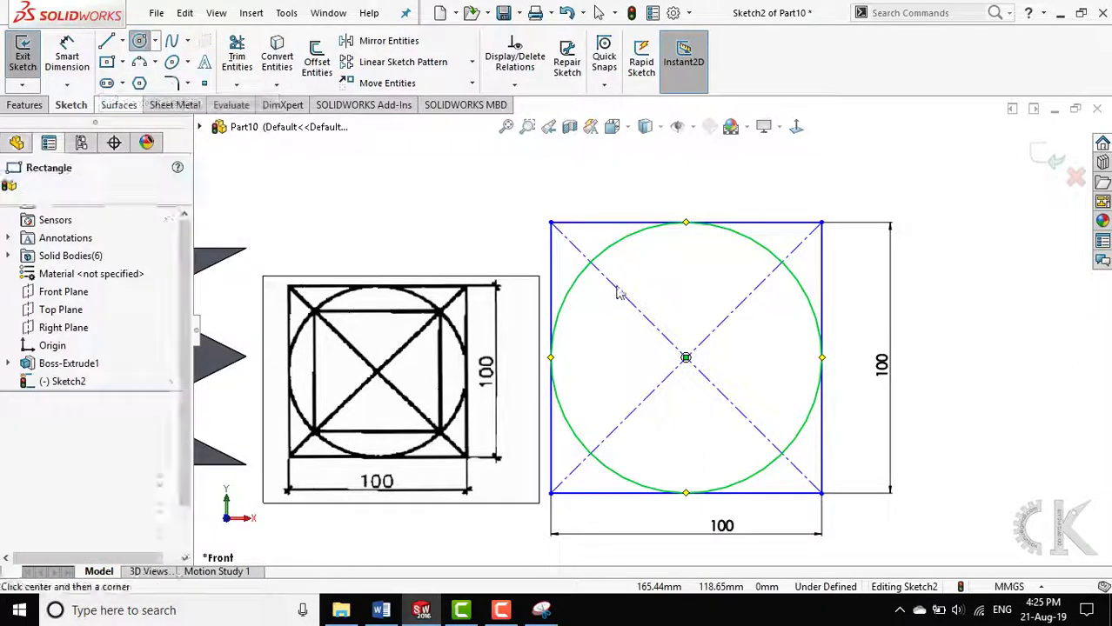
pyautogui.click(686, 358)
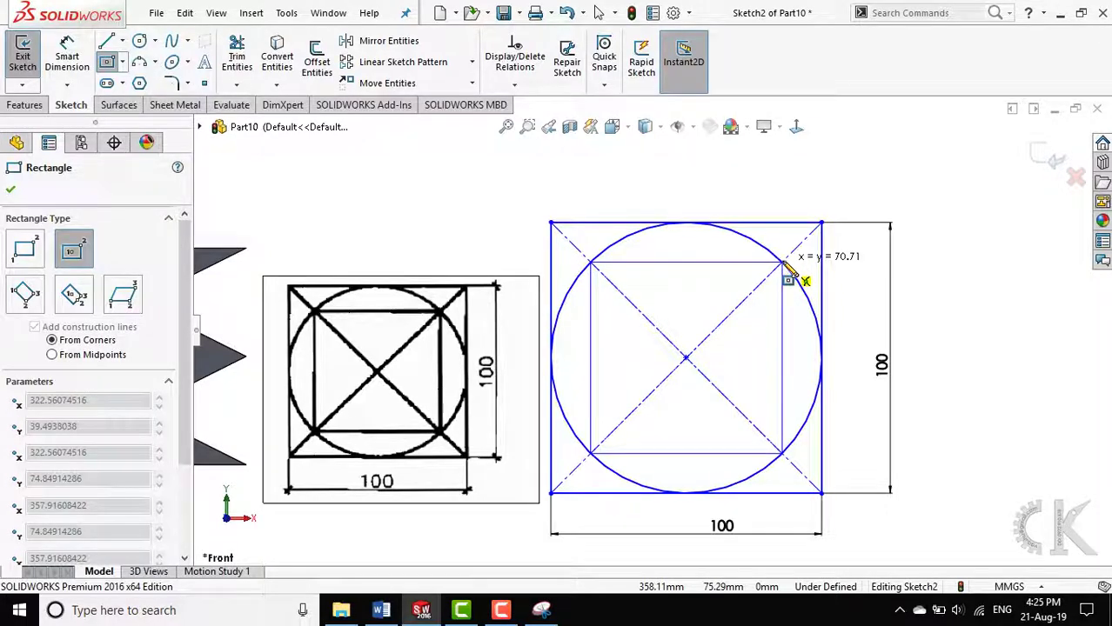
pyautogui.scroll(-2, 794, 278)
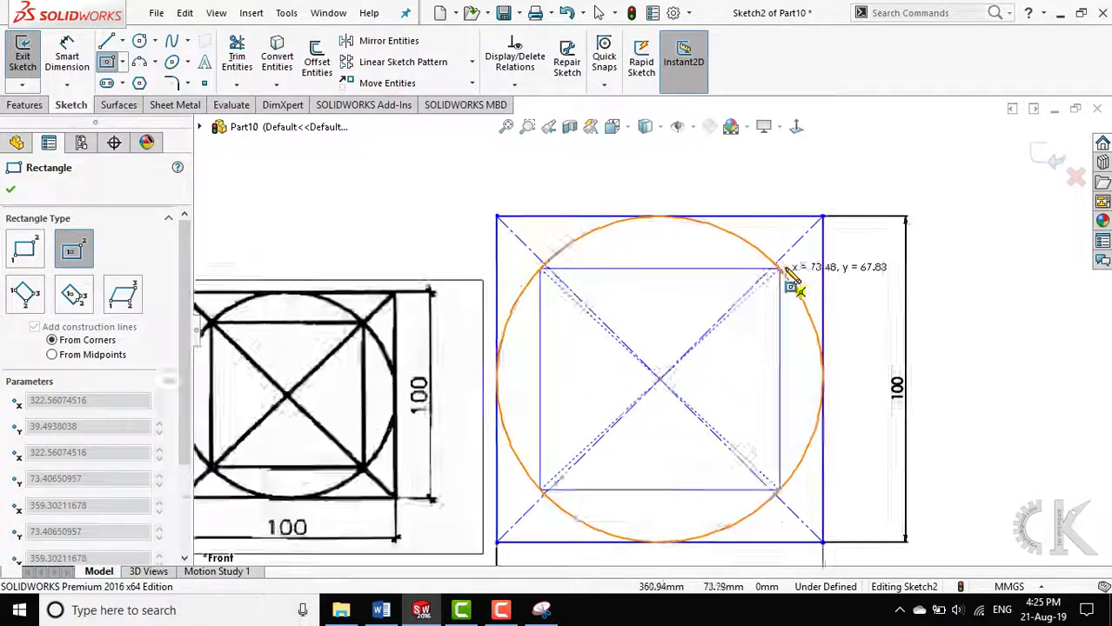
pyautogui.scroll(-2, 777, 276)
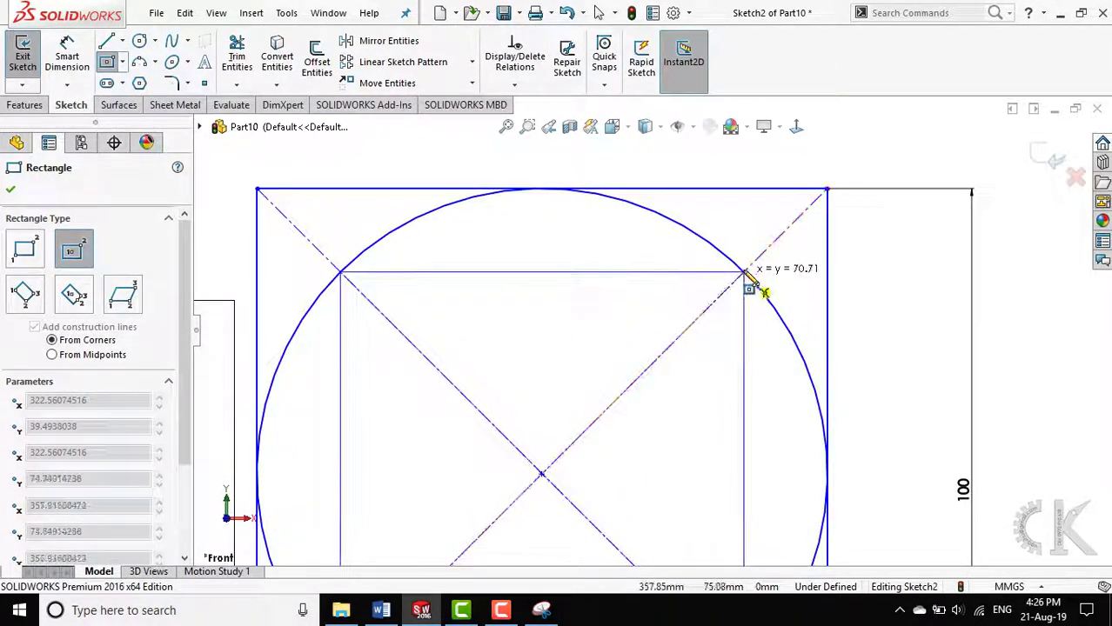
pyautogui.click(746, 273)
pyautogui.scroll(1, 616, 383)
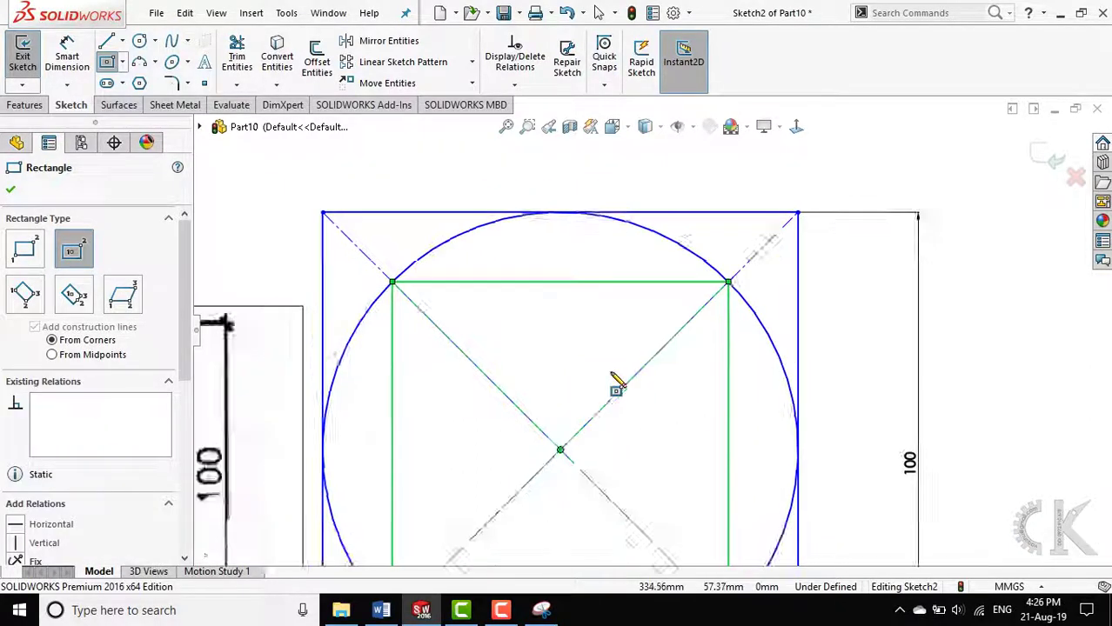
pyautogui.scroll(2, 616, 382)
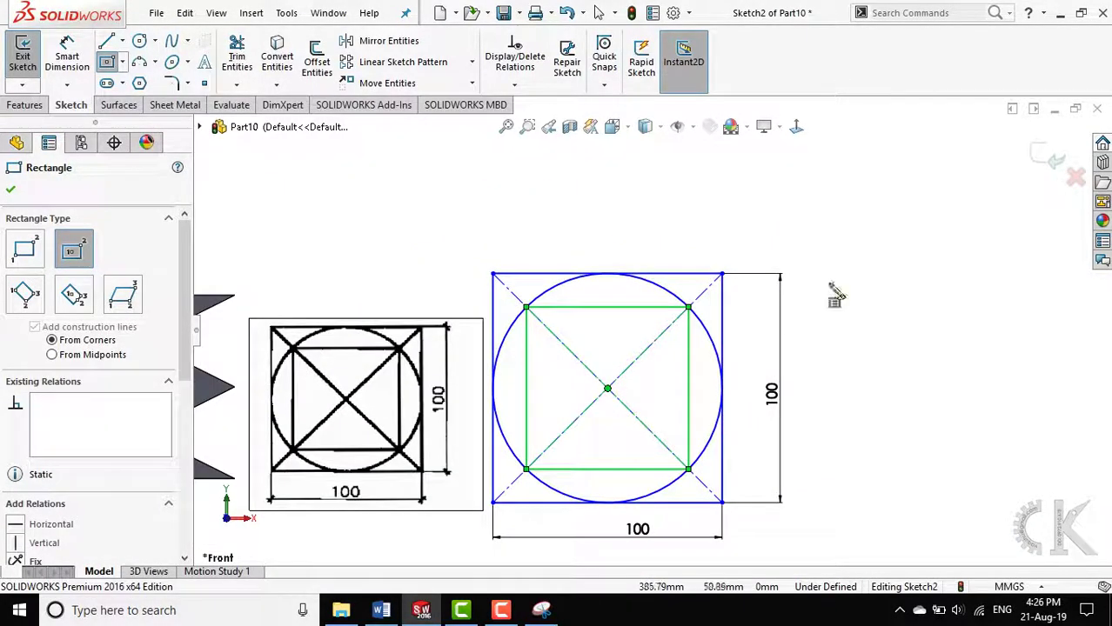
pyautogui.click(12, 189)
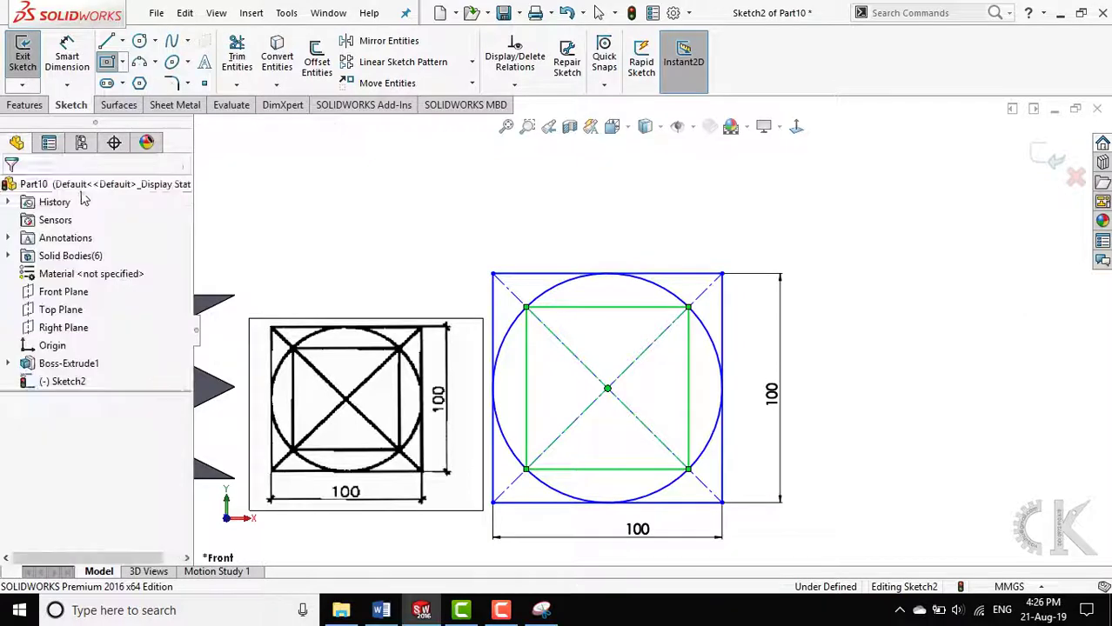
# - Exit the finished Sketch2
pyautogui.scroll(1, 643, 233)
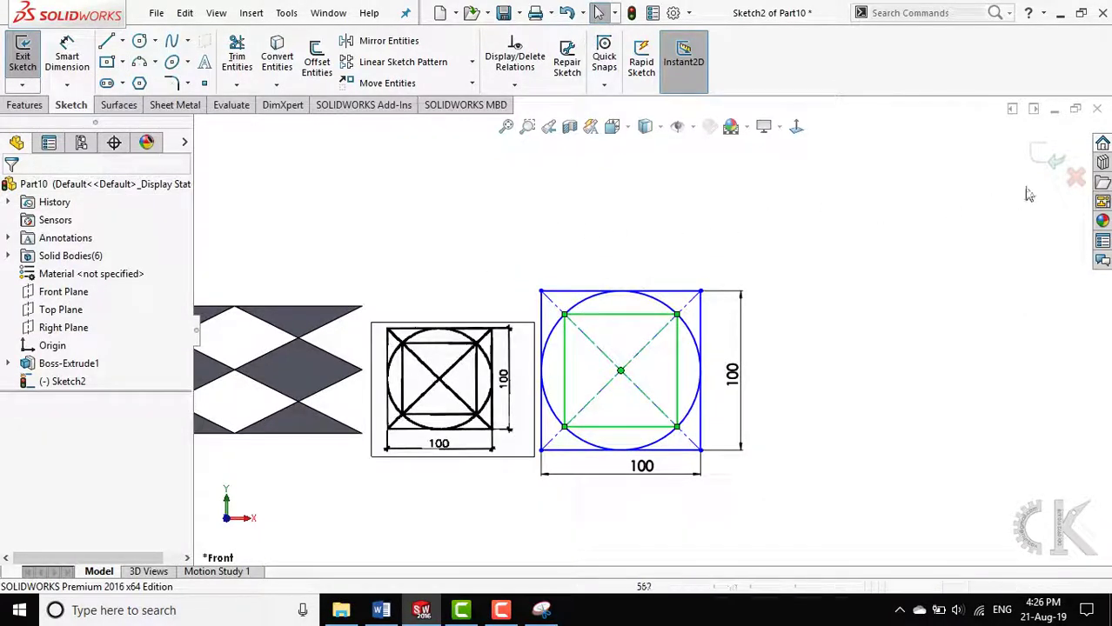
pyautogui.click(1052, 164)
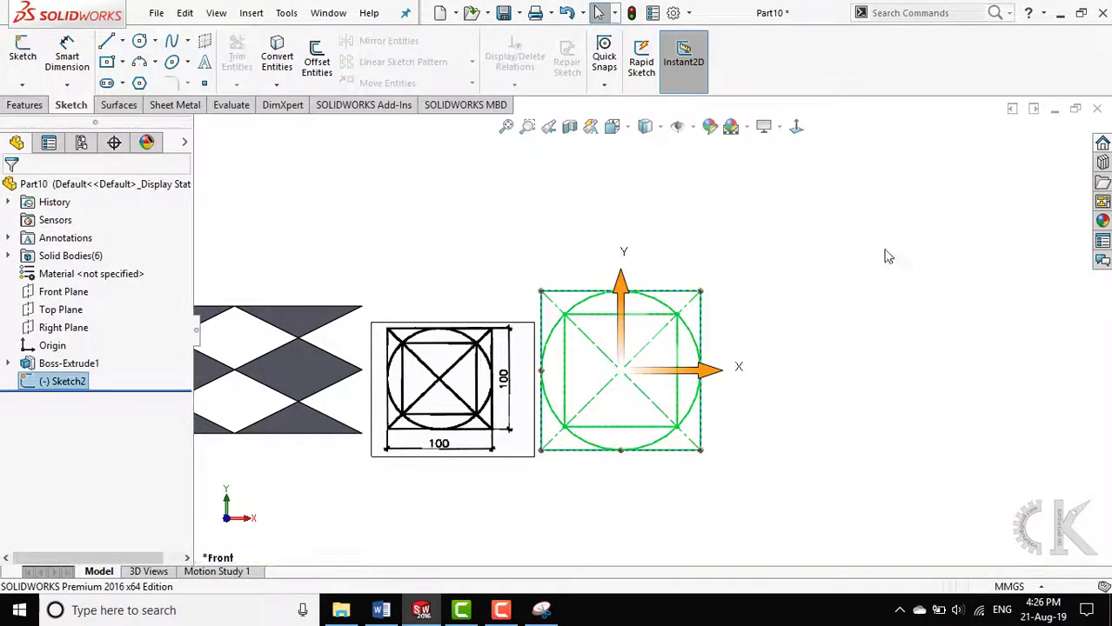
pyautogui.click(444, 355)
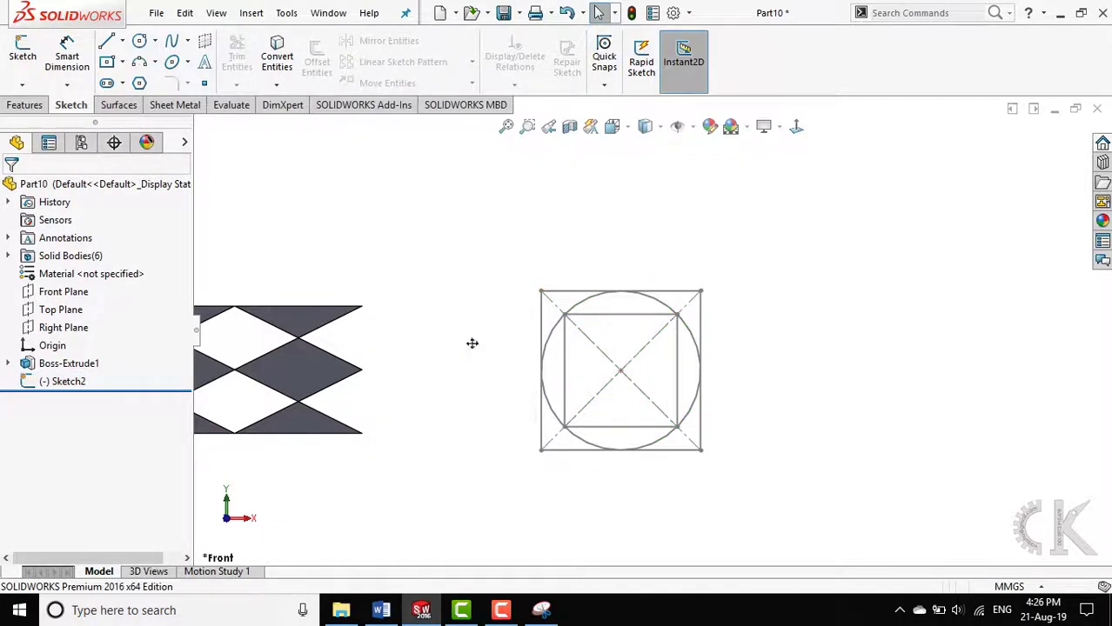
# - Start a new Extruded Boss/Base using Sketch2 as the profile
pyautogui.moveTo(799, 326)
pyautogui.mouseDown(button='middle')
pyautogui.moveTo(744, 346)
pyautogui.moveTo(744, 363)
pyautogui.mouseUp(button='middle')
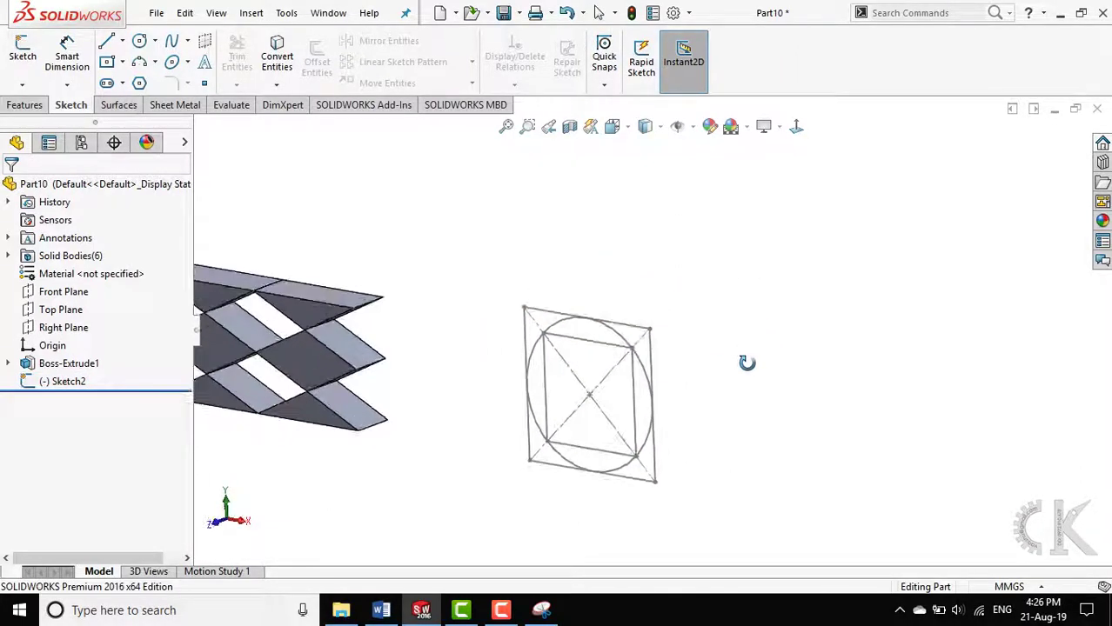
pyautogui.click(26, 105)
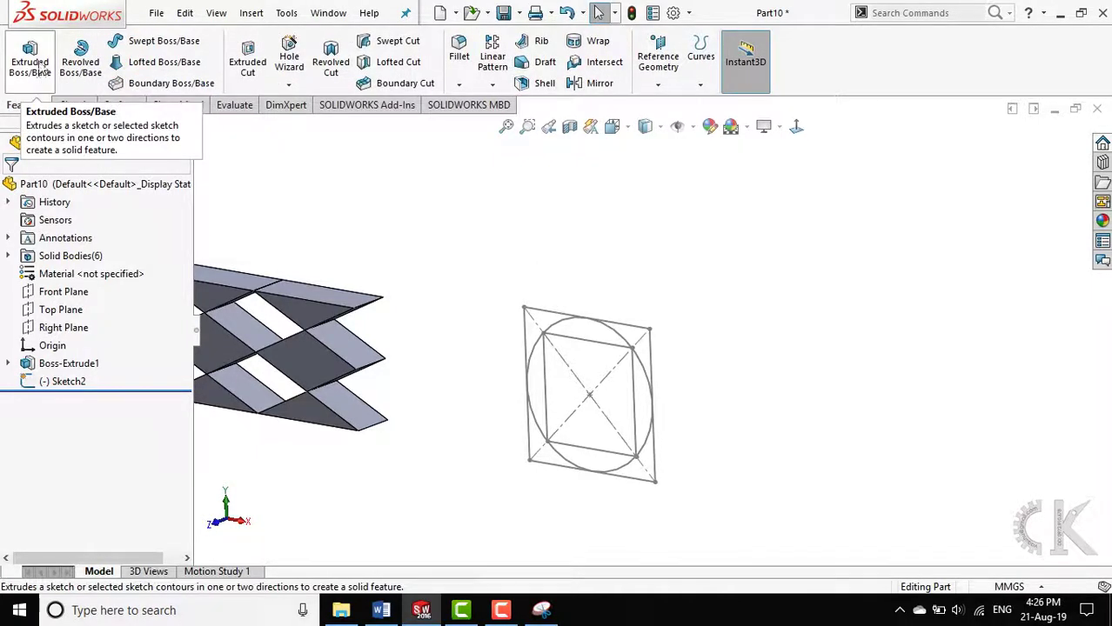
pyautogui.click(39, 70)
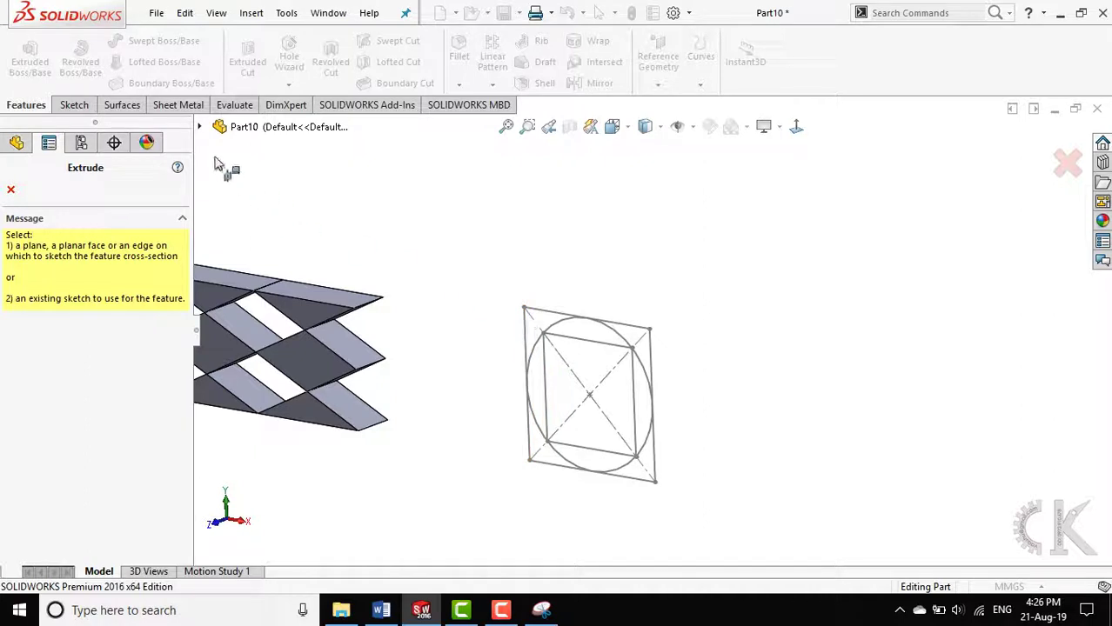
pyautogui.click(199, 127)
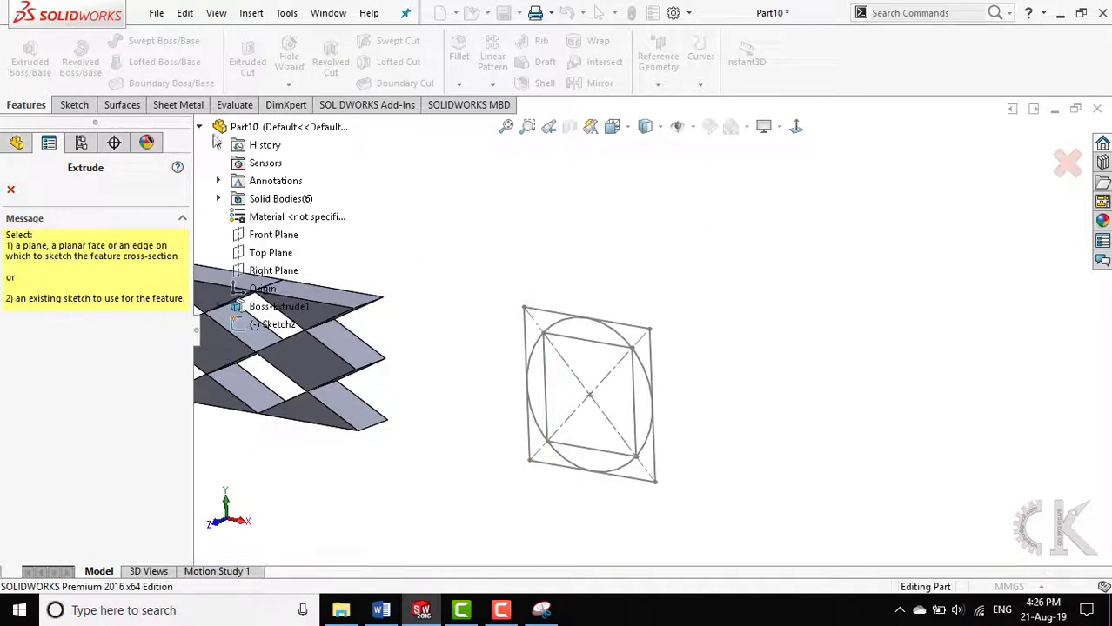
pyautogui.click(291, 324)
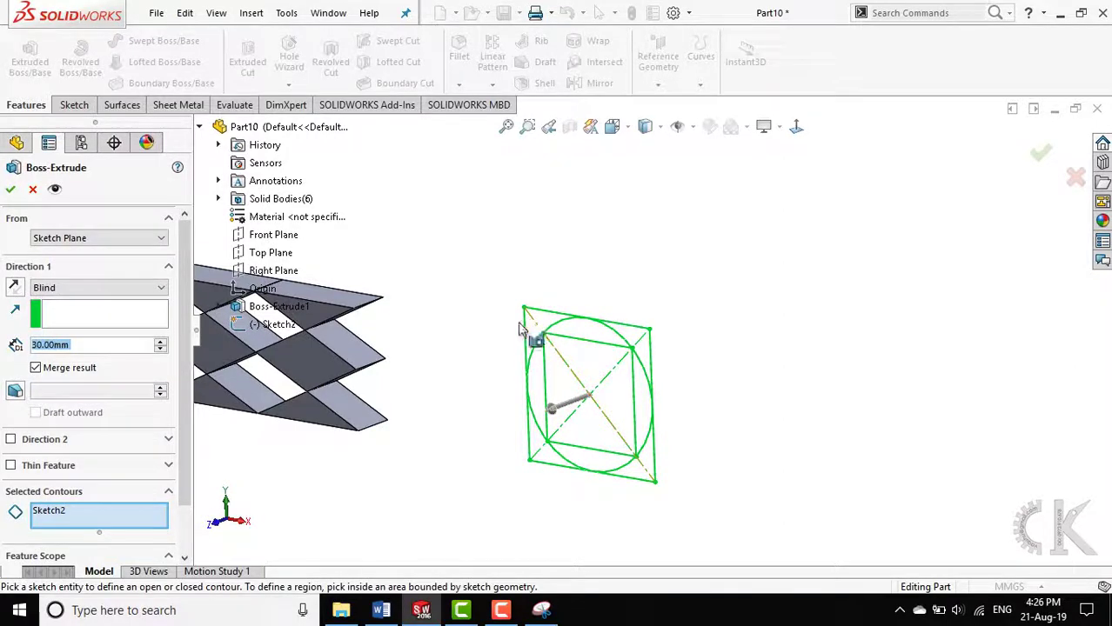
# - Select the frame corner regions and the inner square for the 30 mm extrusion preview
pyautogui.moveTo(418, 368); pyautogui.dragTo(561, 310, button='middle')
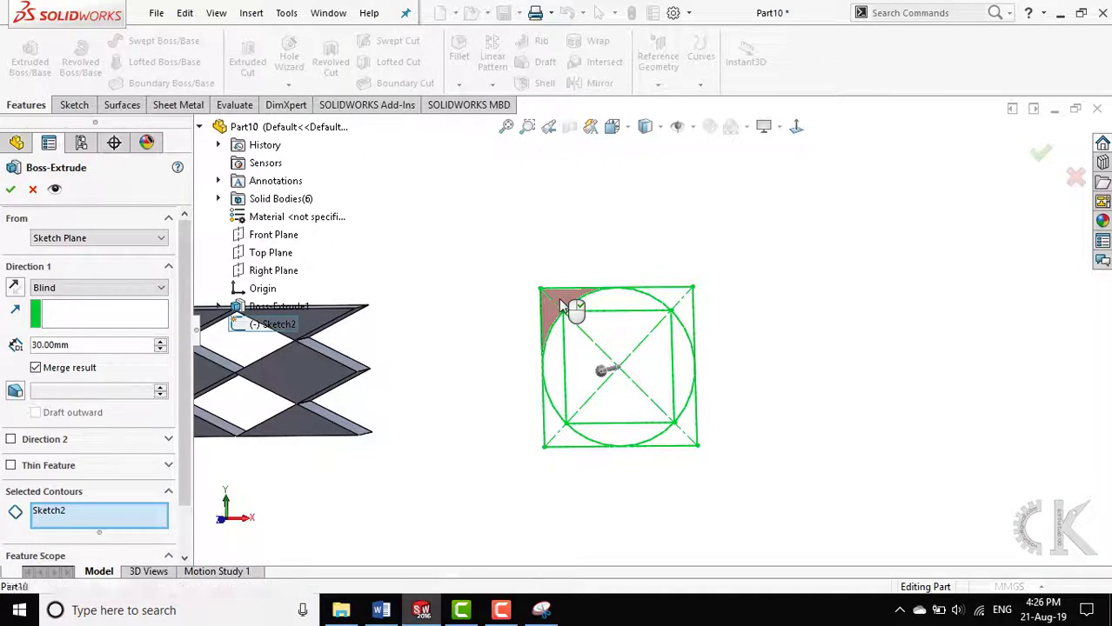
pyautogui.click(561, 301)
pyautogui.click(663, 348)
pyautogui.moveTo(666, 350)
pyautogui.mouseDown(button='middle')
pyautogui.moveTo(596, 435)
pyautogui.moveTo(627, 357)
pyautogui.mouseUp(button='middle')
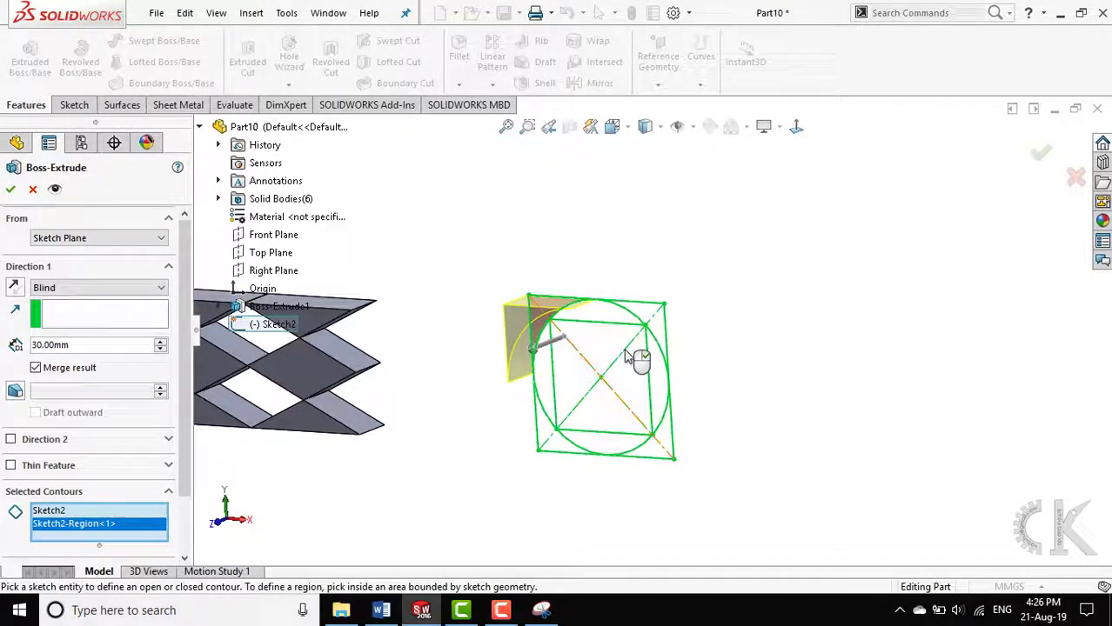
pyautogui.click(657, 315)
pyautogui.click(666, 446)
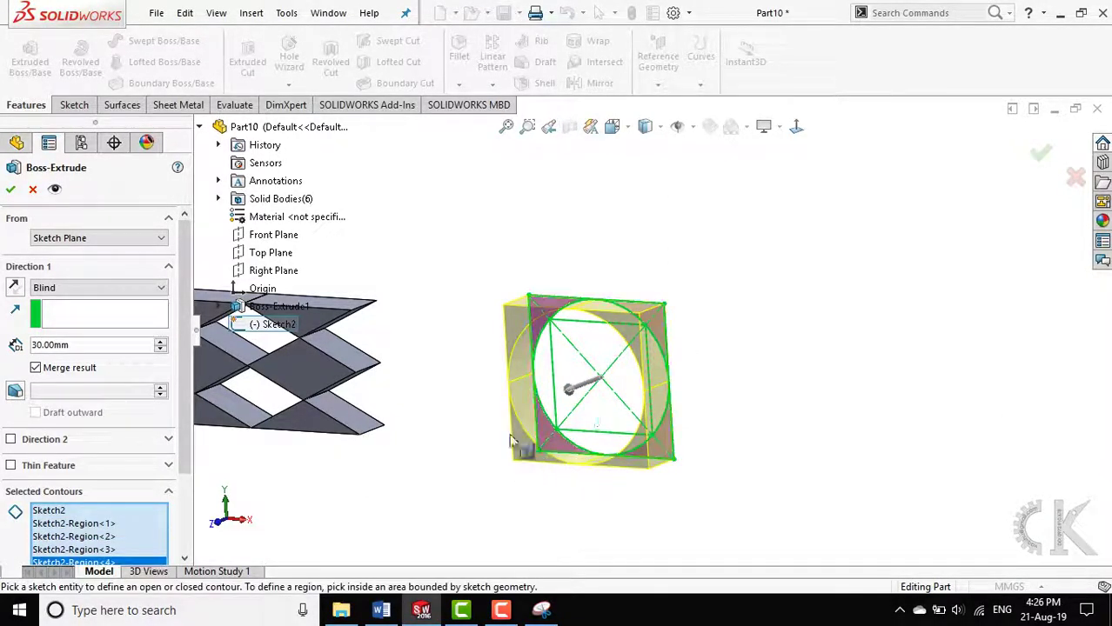
pyautogui.click(600, 355)
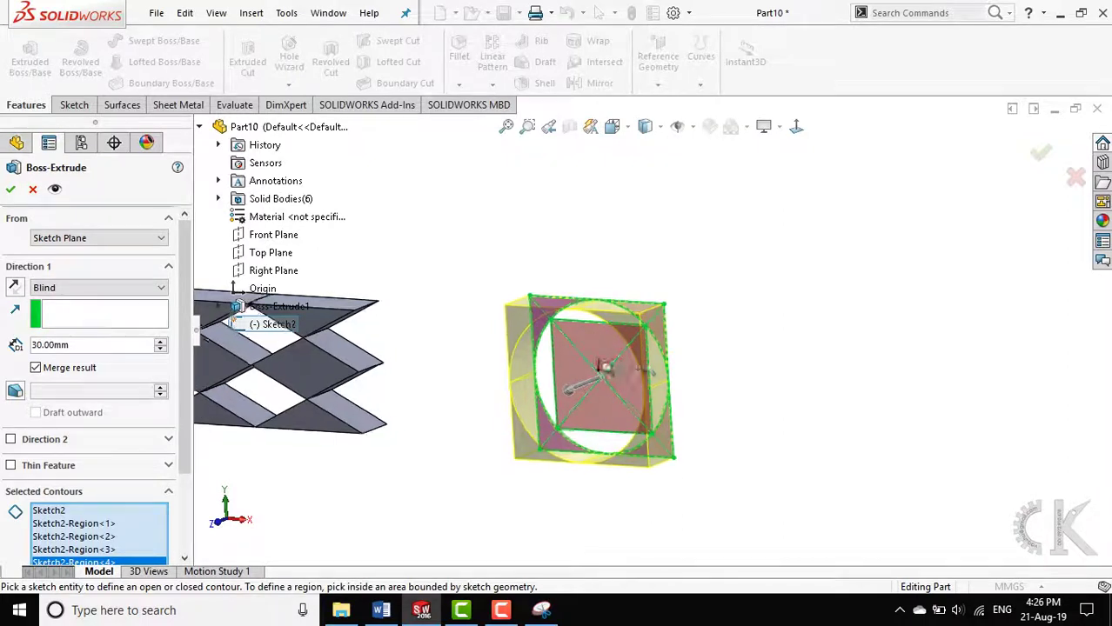
pyautogui.moveTo(586, 345); pyautogui.dragTo(592, 359, button='middle')
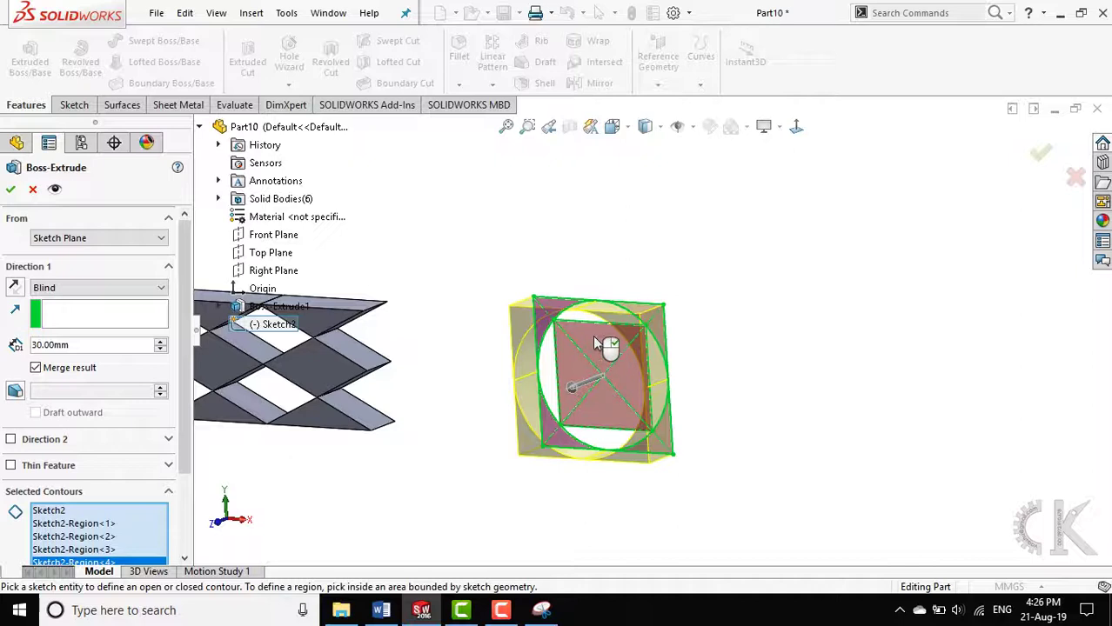
pyautogui.click(555, 344)
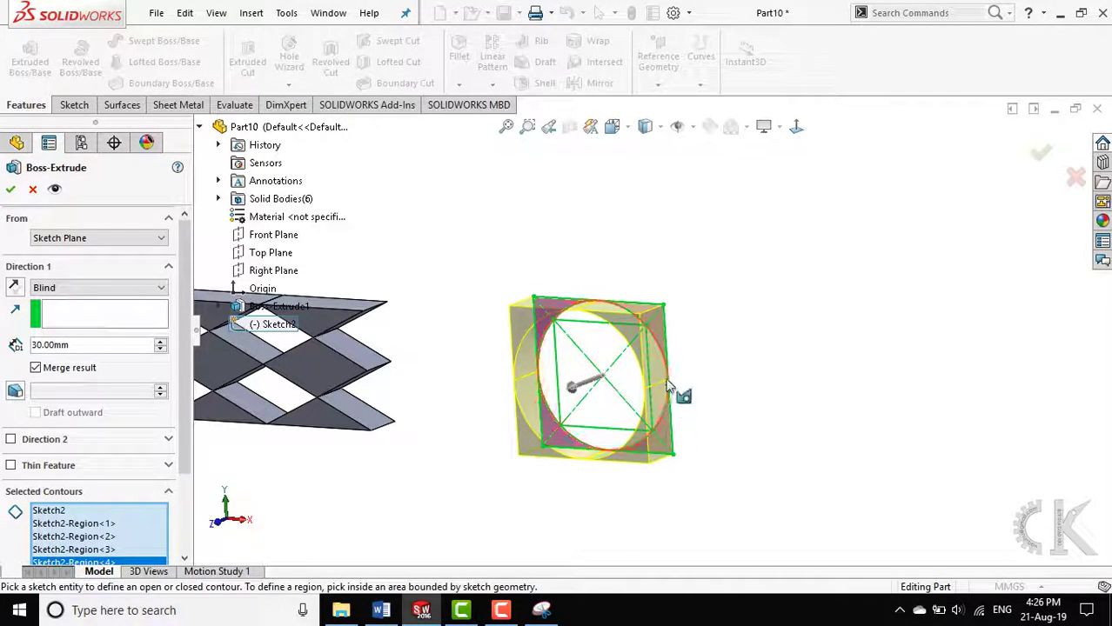
pyautogui.click(601, 396)
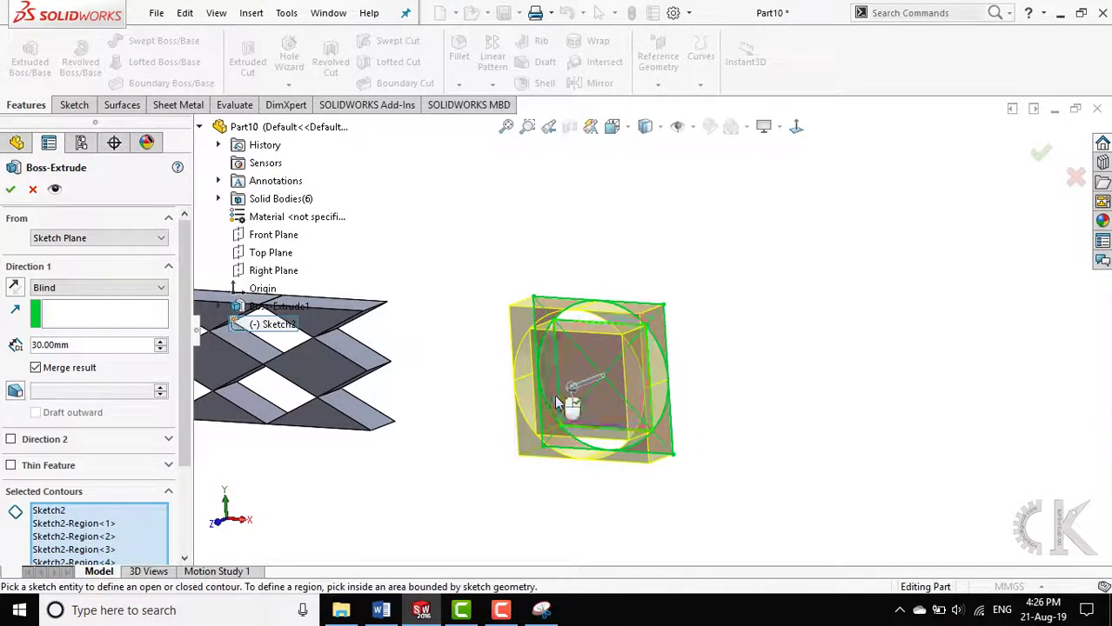
pyautogui.moveTo(558, 403)
pyautogui.mouseDown(button='middle')
pyautogui.moveTo(676, 364)
pyautogui.moveTo(410, 550)
pyautogui.mouseUp(button='middle')
pyautogui.click(380, 611)
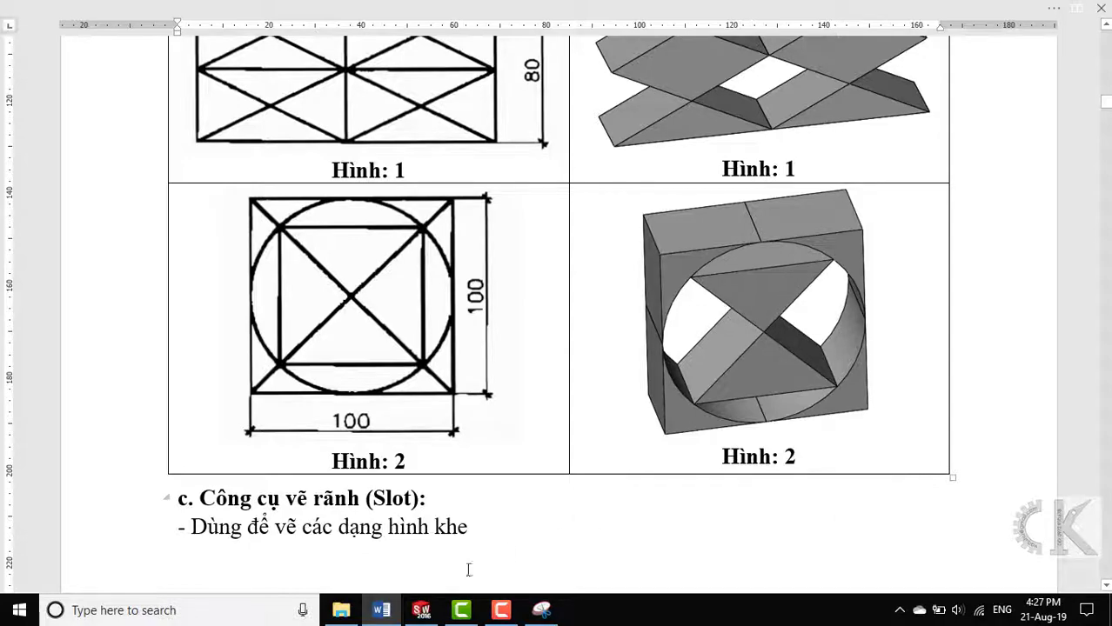
pyautogui.click(421, 611)
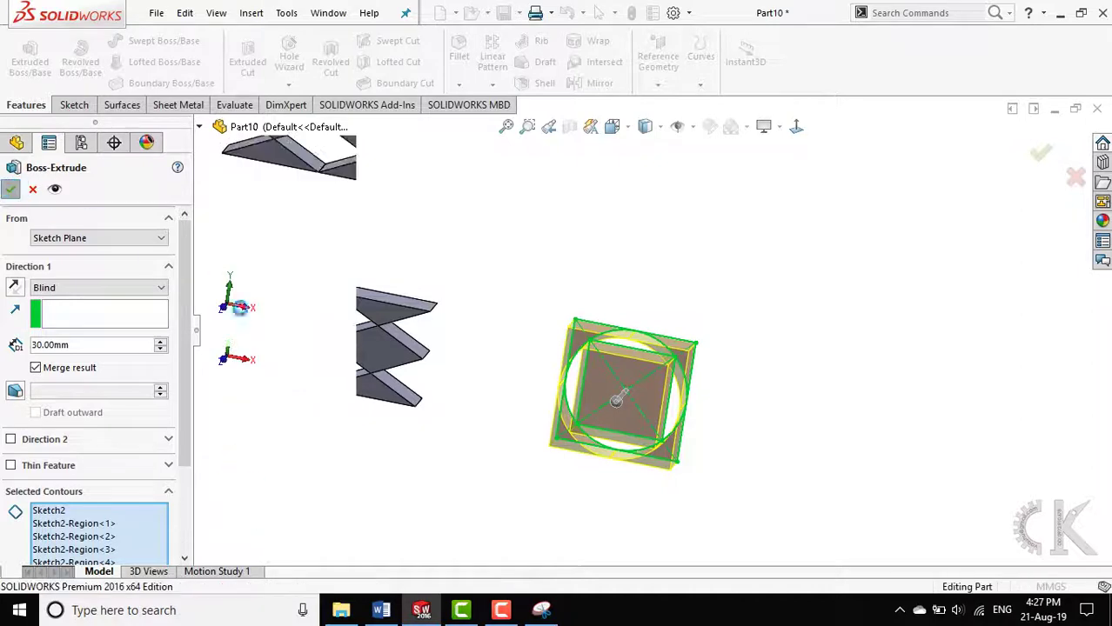
# - Accept the extrusion of the frame corners and inner square as Boss-Extrude2
pyautogui.press('Return')
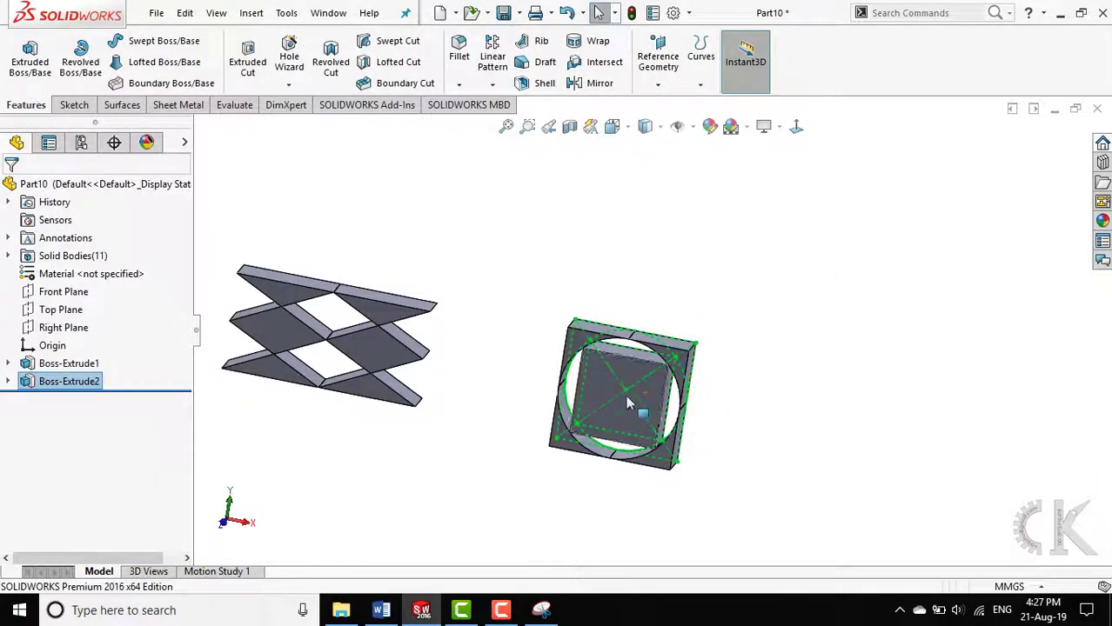
pyautogui.scroll(-1, 621, 398)
pyautogui.scroll(-1, 622, 402)
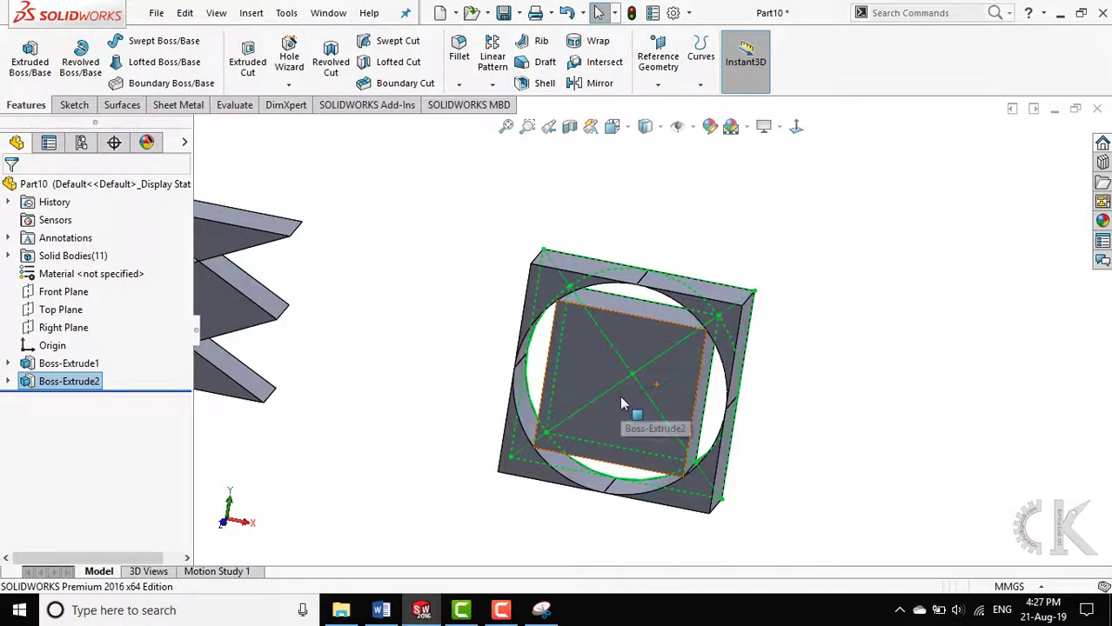
# - Expand Boss-Extrude2 in the feature tree and bring up Sketch2's context menu
pyautogui.click(9, 382)
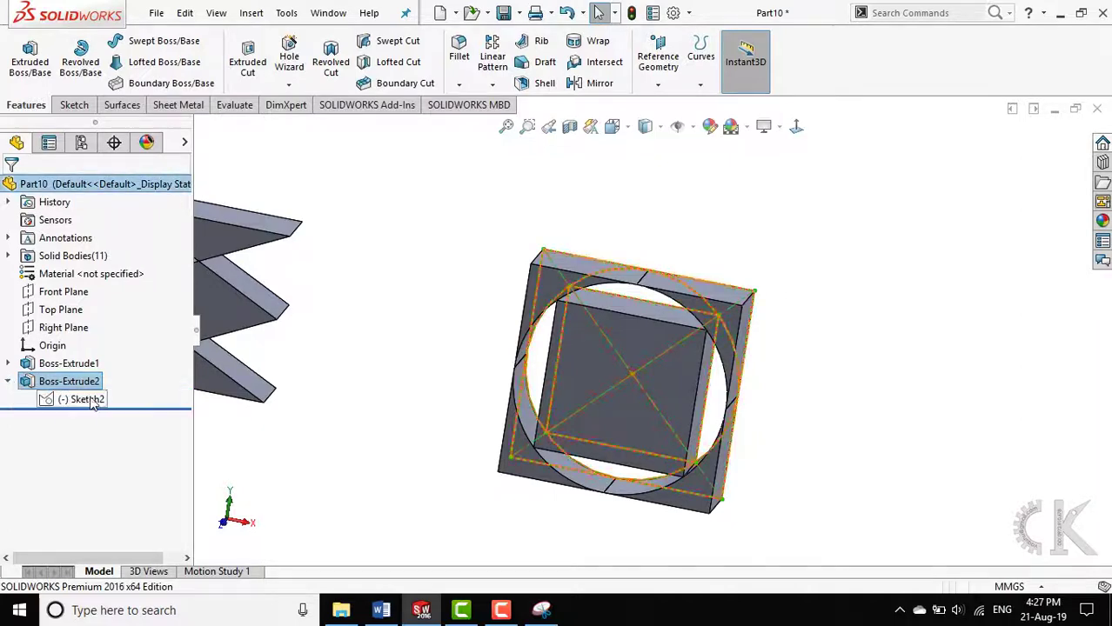
pyautogui.click(94, 400)
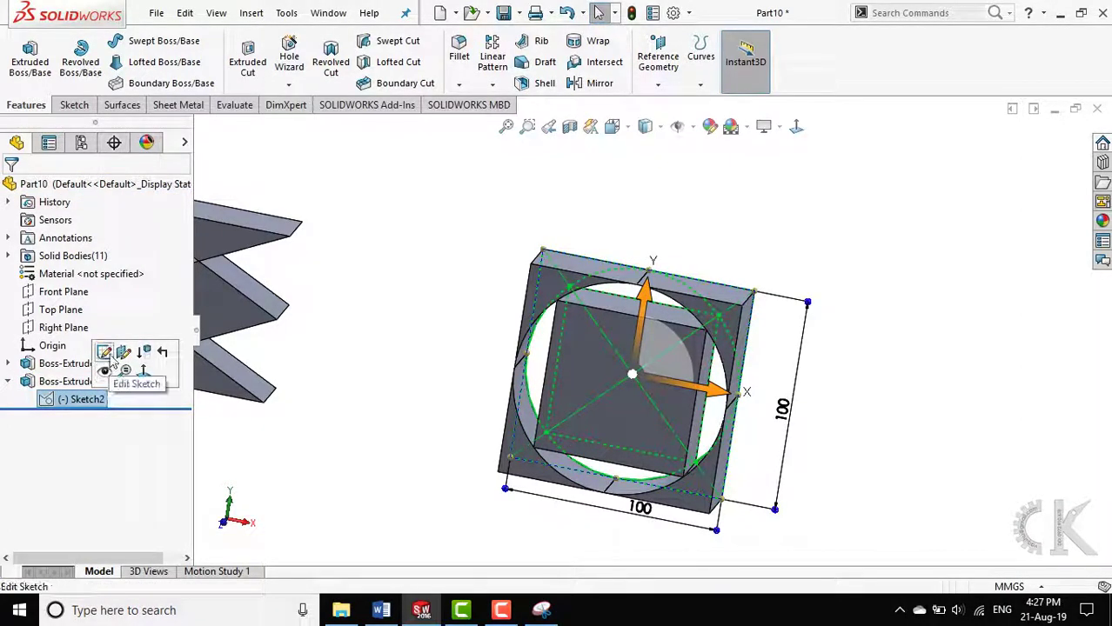
pyautogui.click(9, 383)
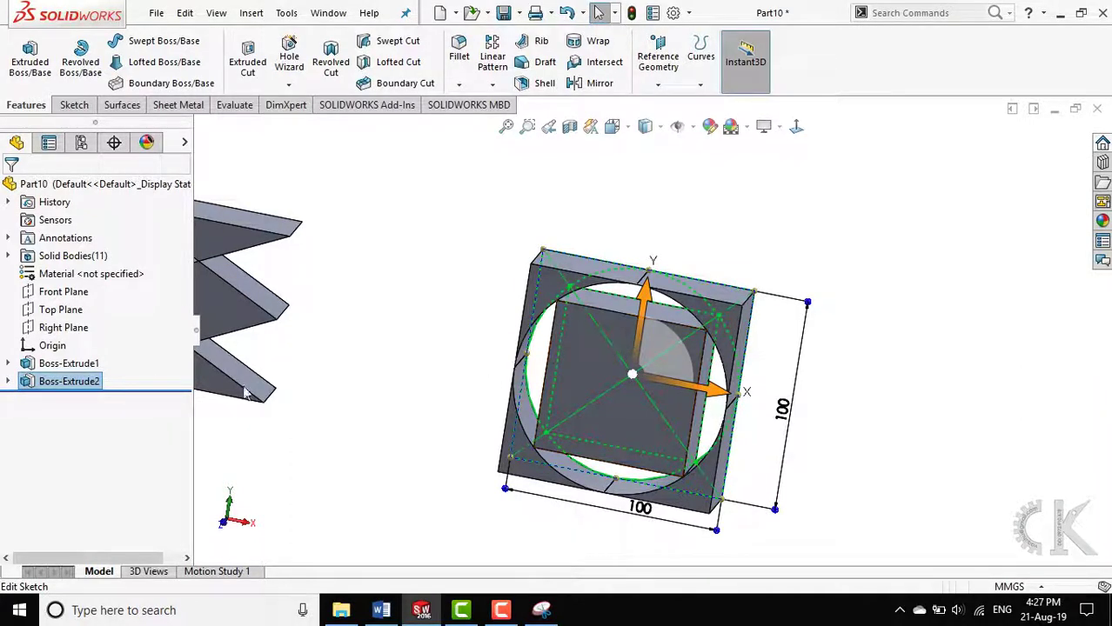
pyautogui.click(9, 383)
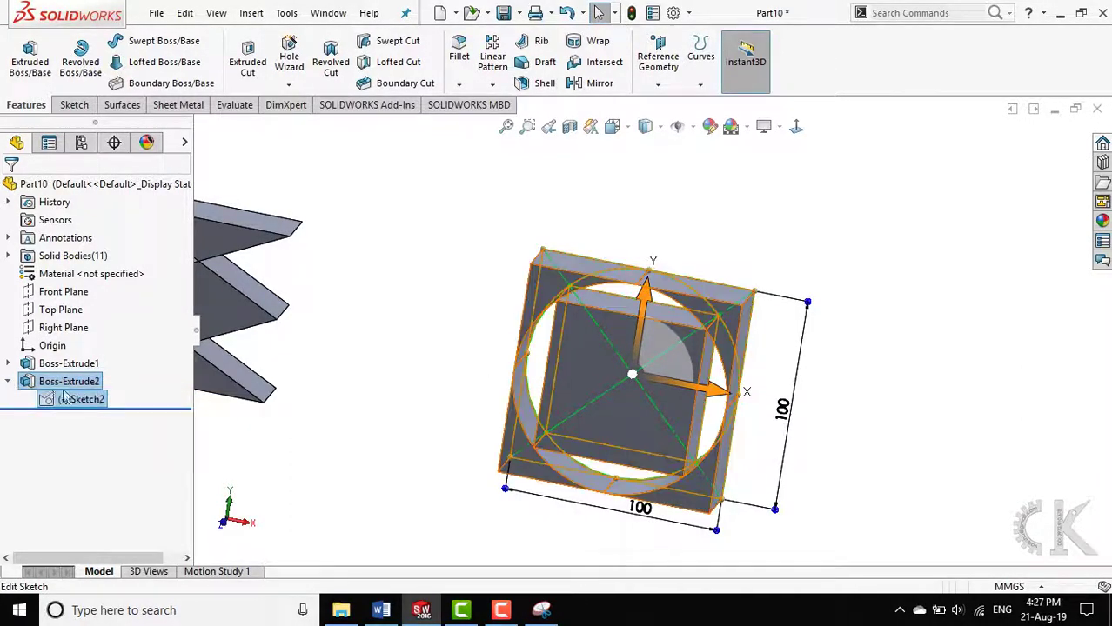
pyautogui.click(77, 400)
pyautogui.click(77, 400)
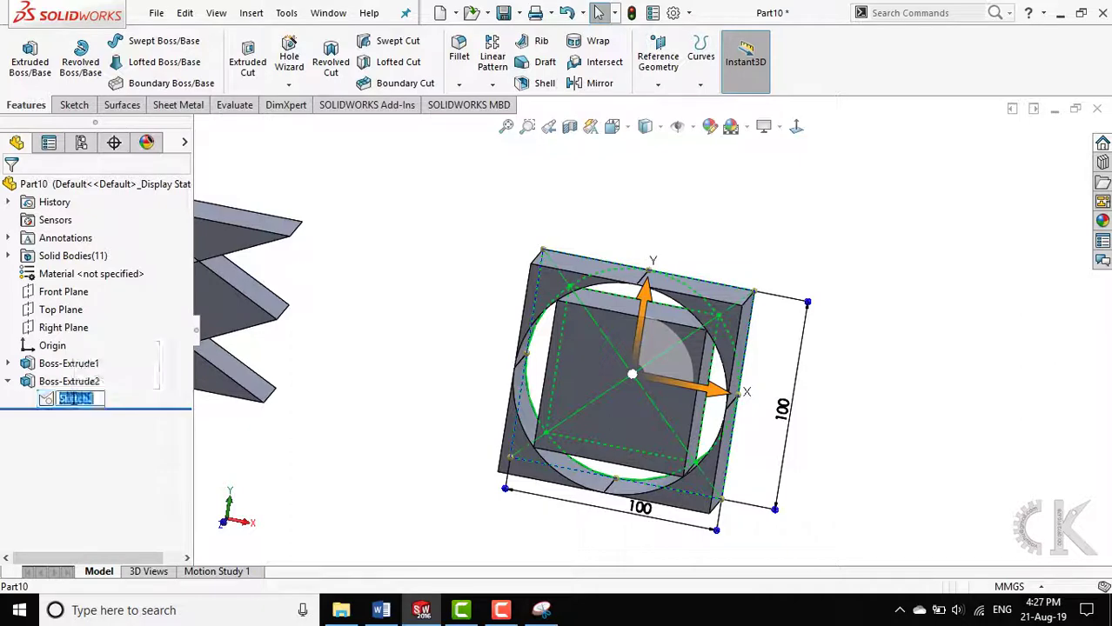
pyautogui.rightClick(50, 401)
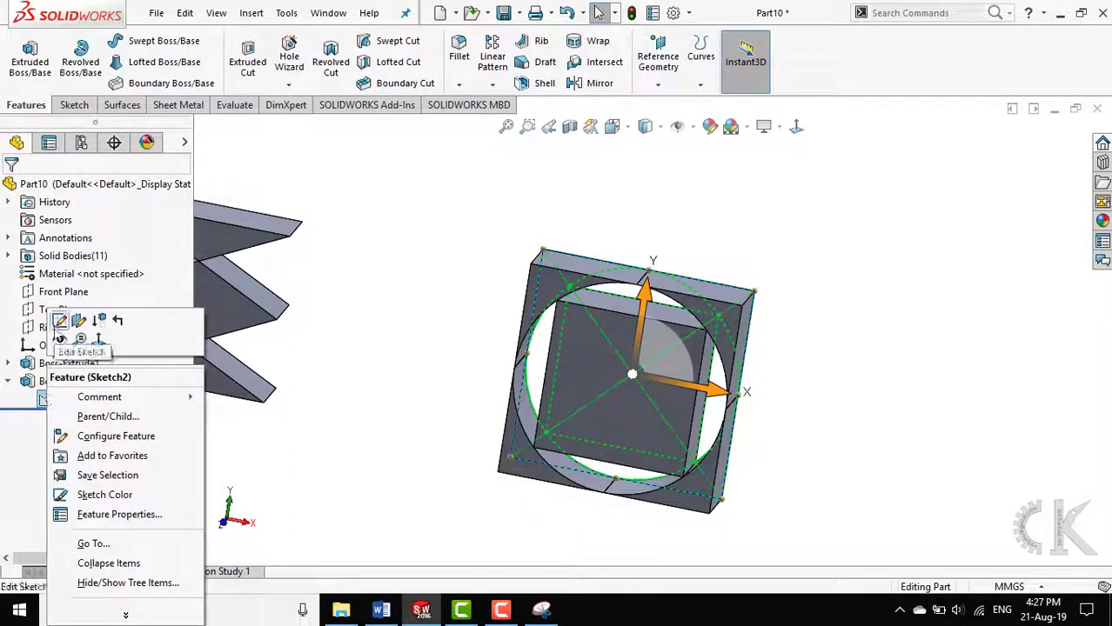
# - Edit Sketch2, draw both corner-to-corner diagonals across the inner square, and rebuild the part
pyautogui.click(59, 321)
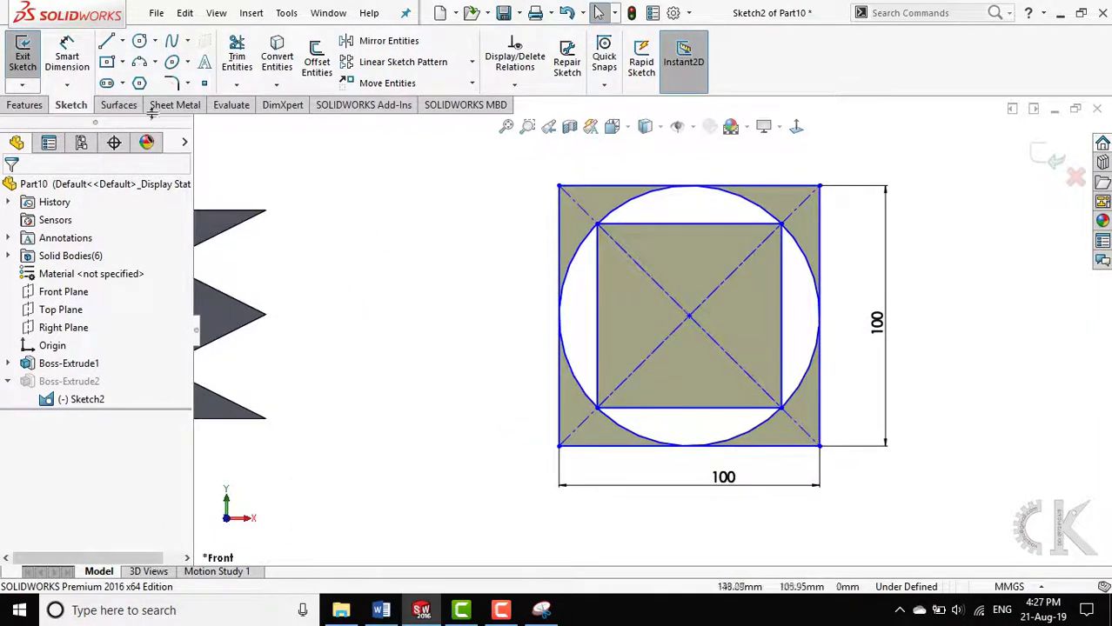
pyautogui.click(107, 42)
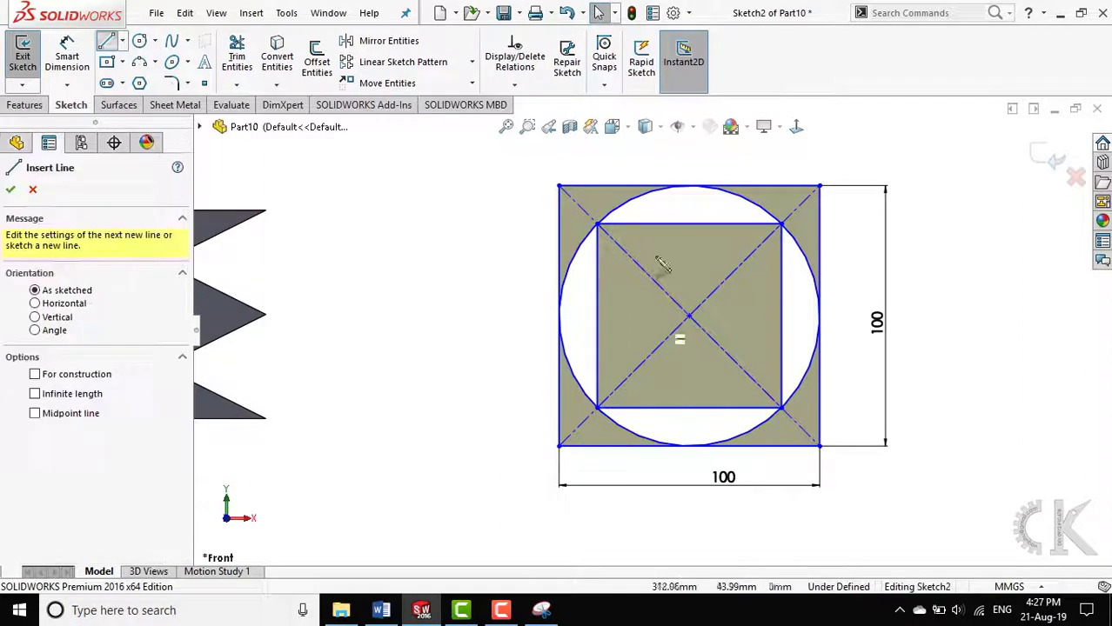
pyautogui.click(597, 224)
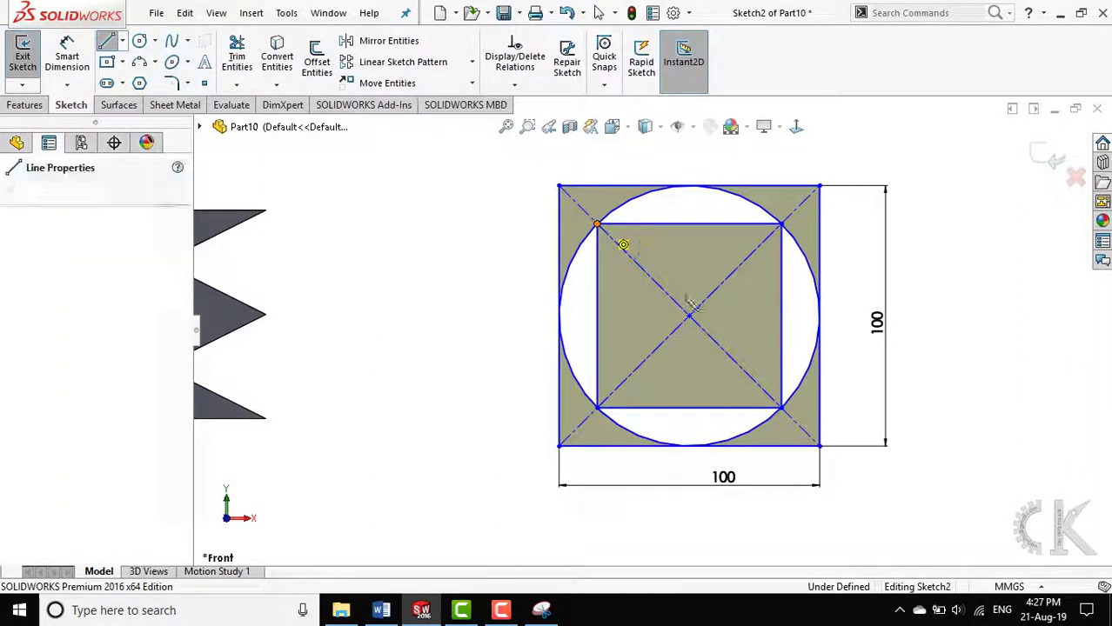
pyautogui.click(781, 407)
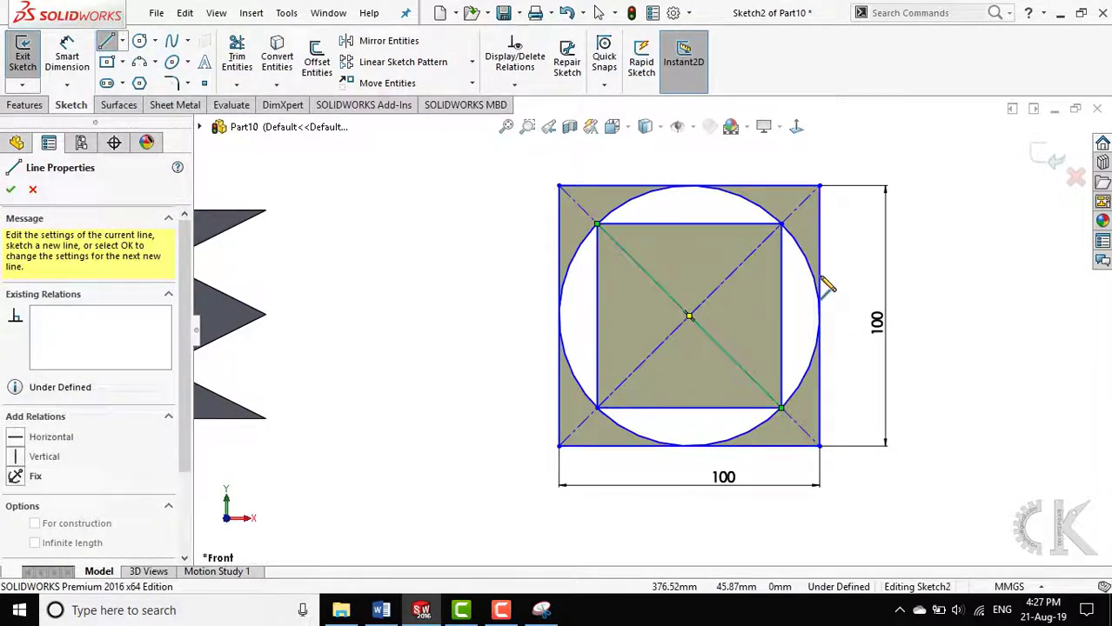
pyautogui.click(782, 224)
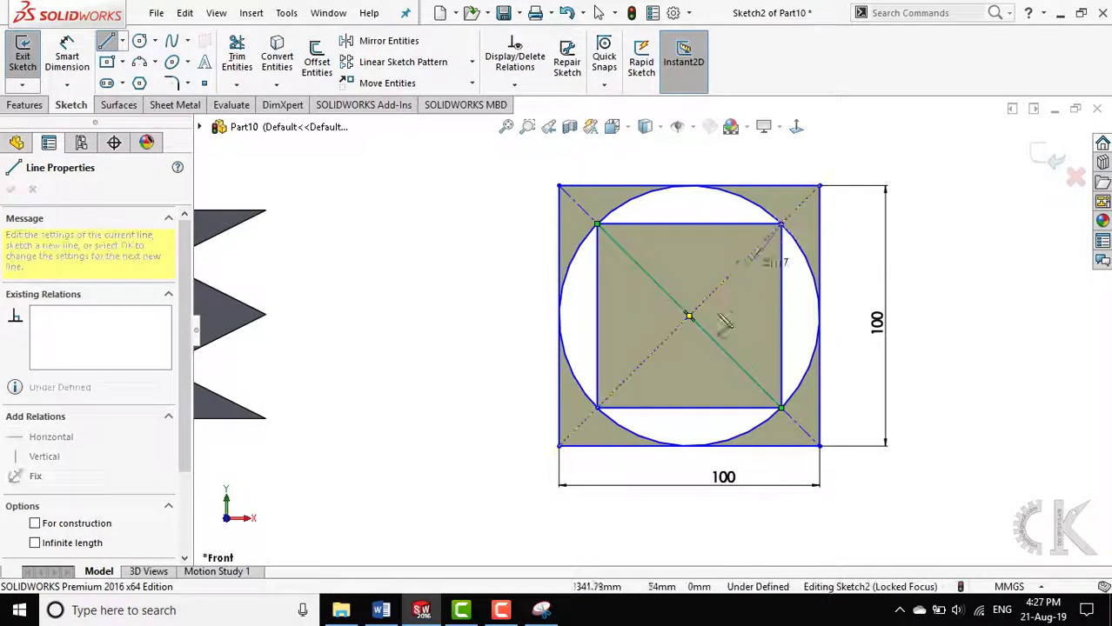
pyautogui.click(597, 407)
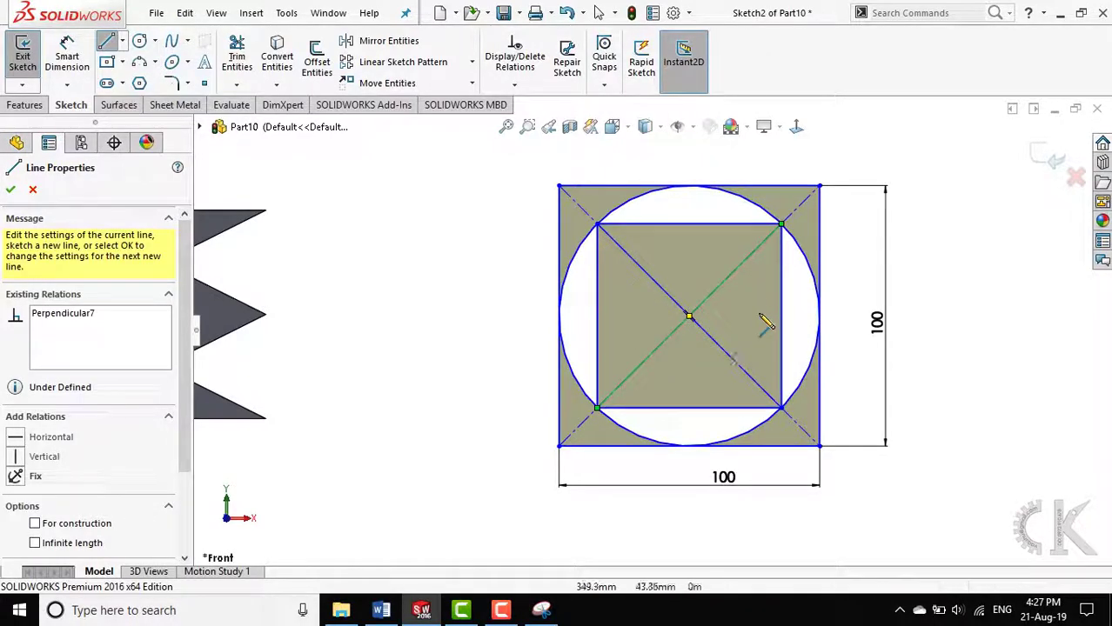
pyautogui.click(1055, 161)
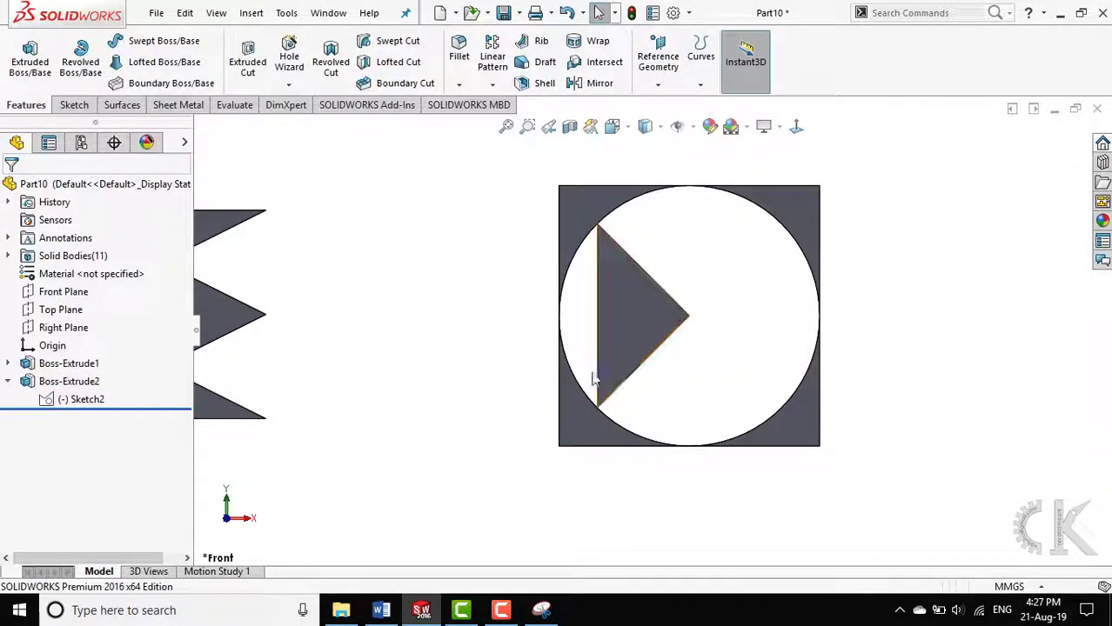
# - Edit Boss-Extrude2 to add the top and bottom triangle regions to its selected contours
pyautogui.click(73, 384)
pyautogui.rightClick(74, 384)
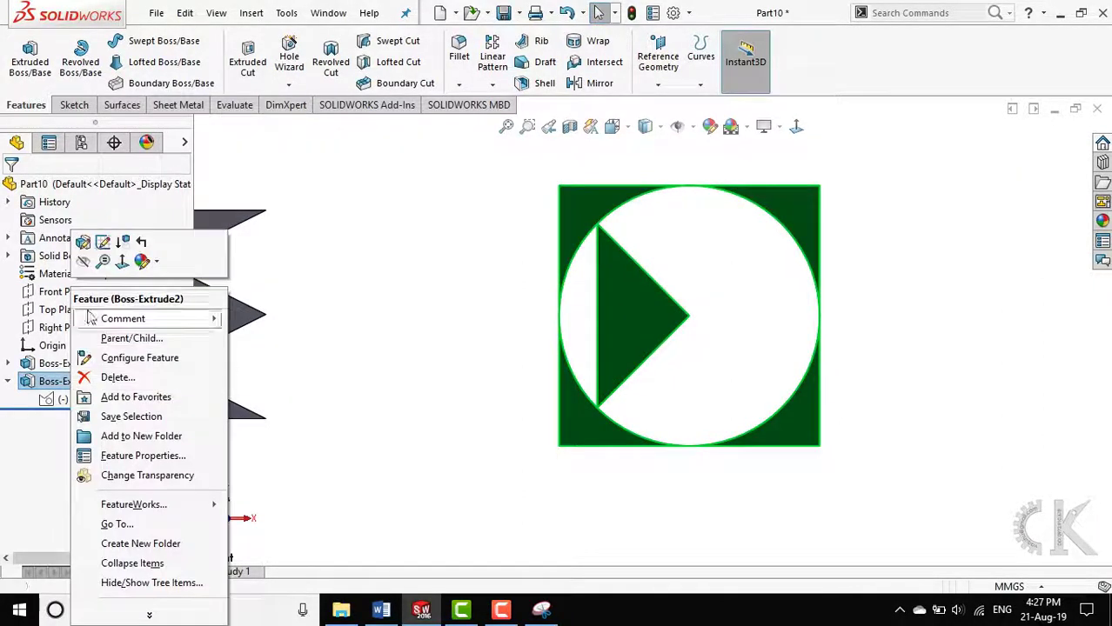
pyautogui.click(82, 242)
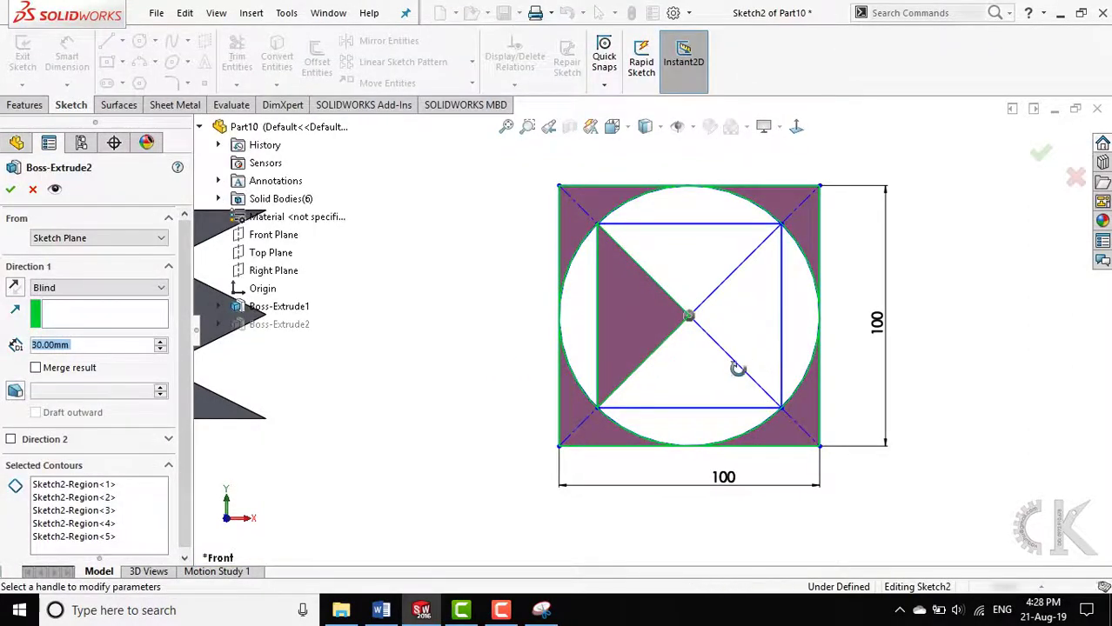
pyautogui.moveTo(737, 368); pyautogui.dragTo(640, 392, button='middle')
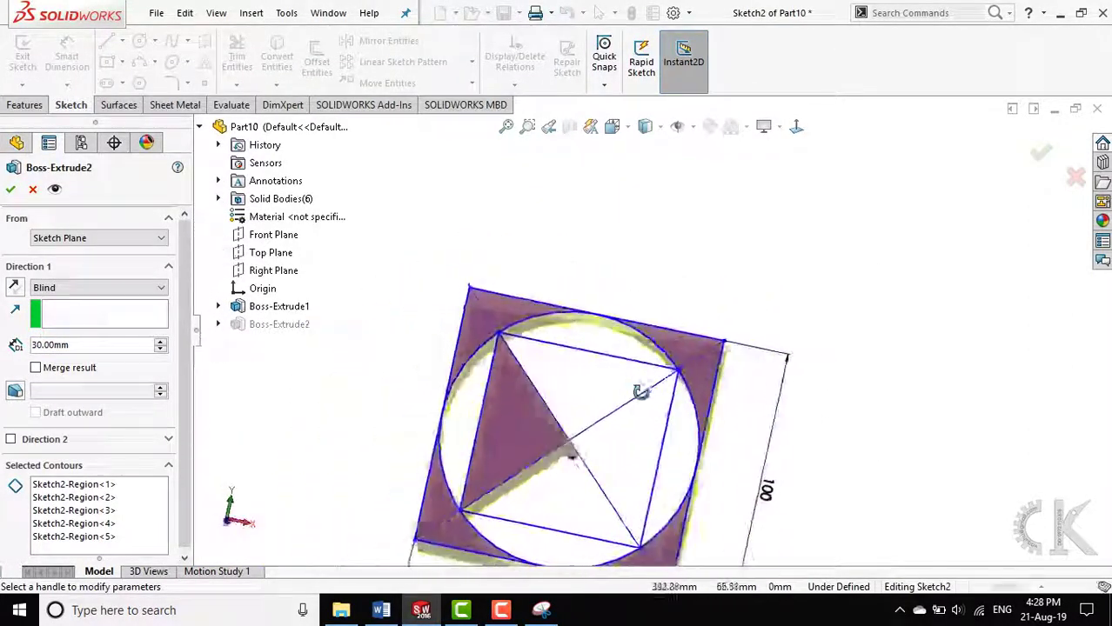
pyautogui.moveTo(640, 391); pyautogui.dragTo(719, 294, button='middle')
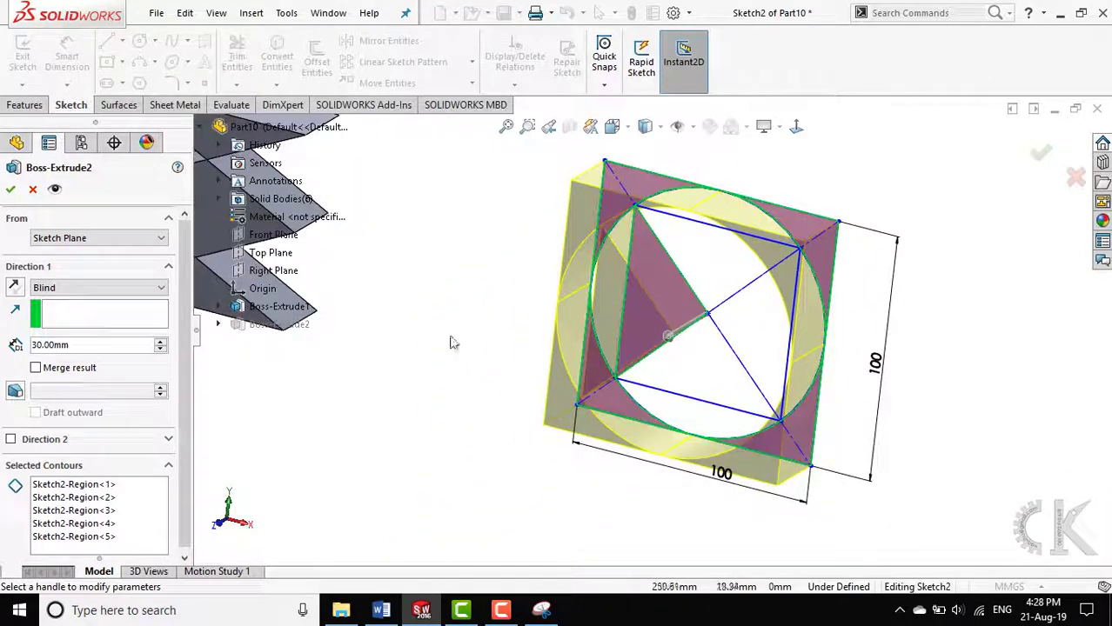
pyautogui.click(134, 546)
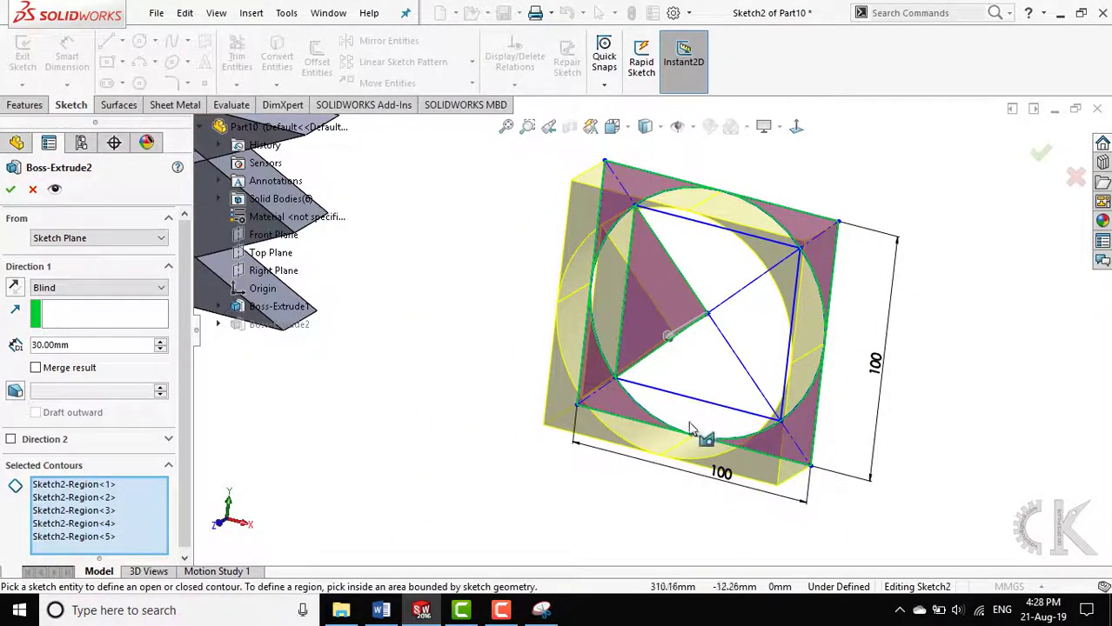
pyautogui.click(727, 372)
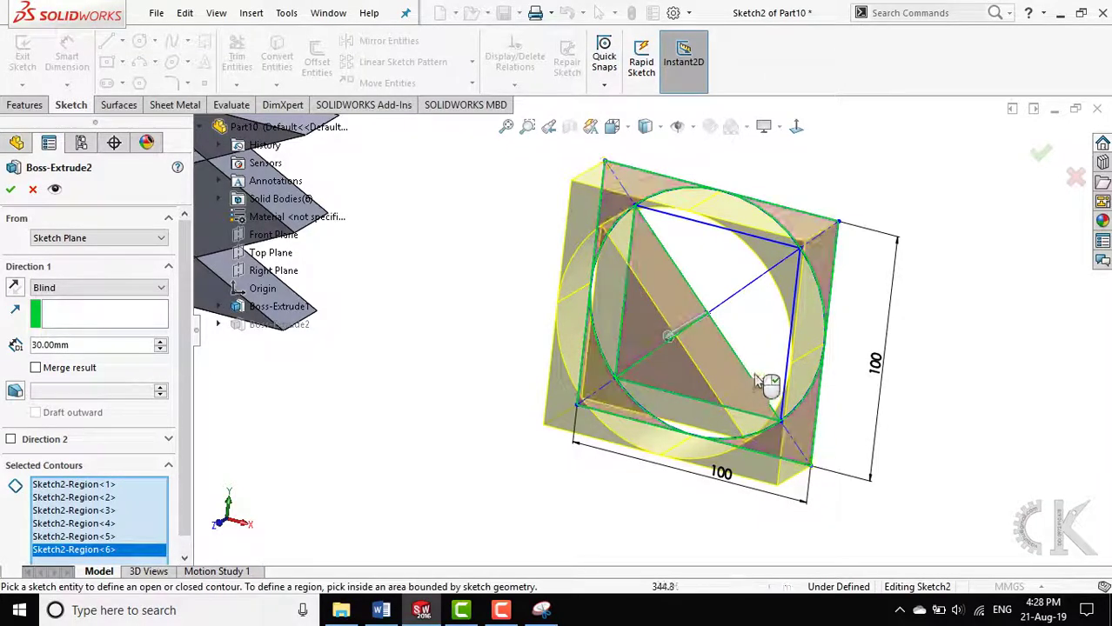
pyautogui.click(723, 288)
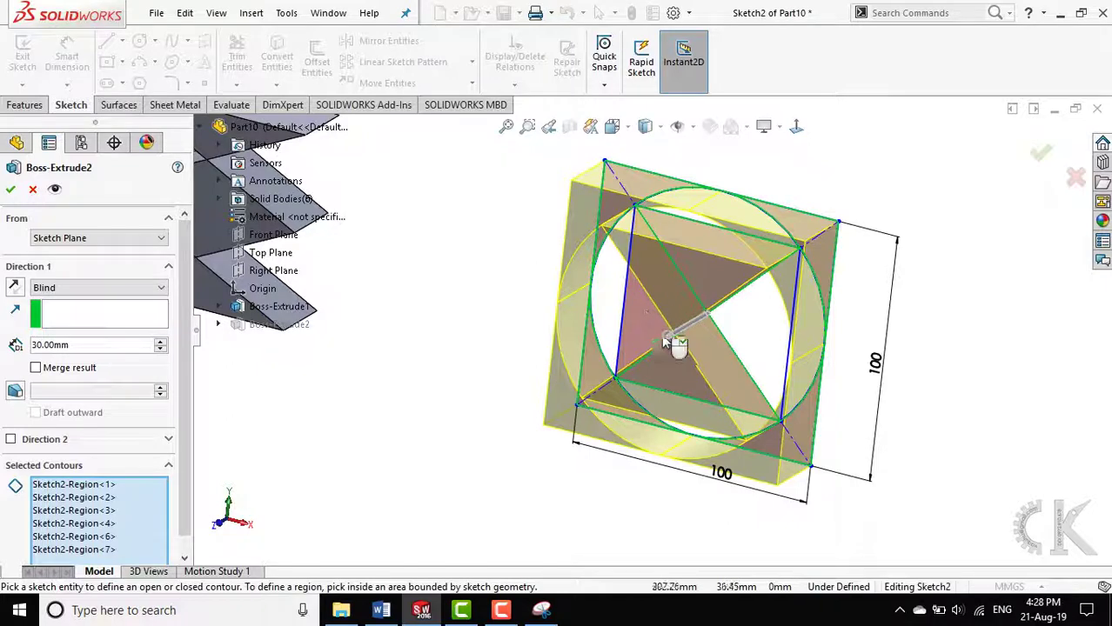
pyautogui.moveTo(664, 341)
pyautogui.mouseDown(button='middle')
pyautogui.moveTo(852, 322)
pyautogui.moveTo(784, 355)
pyautogui.mouseUp(button='middle')
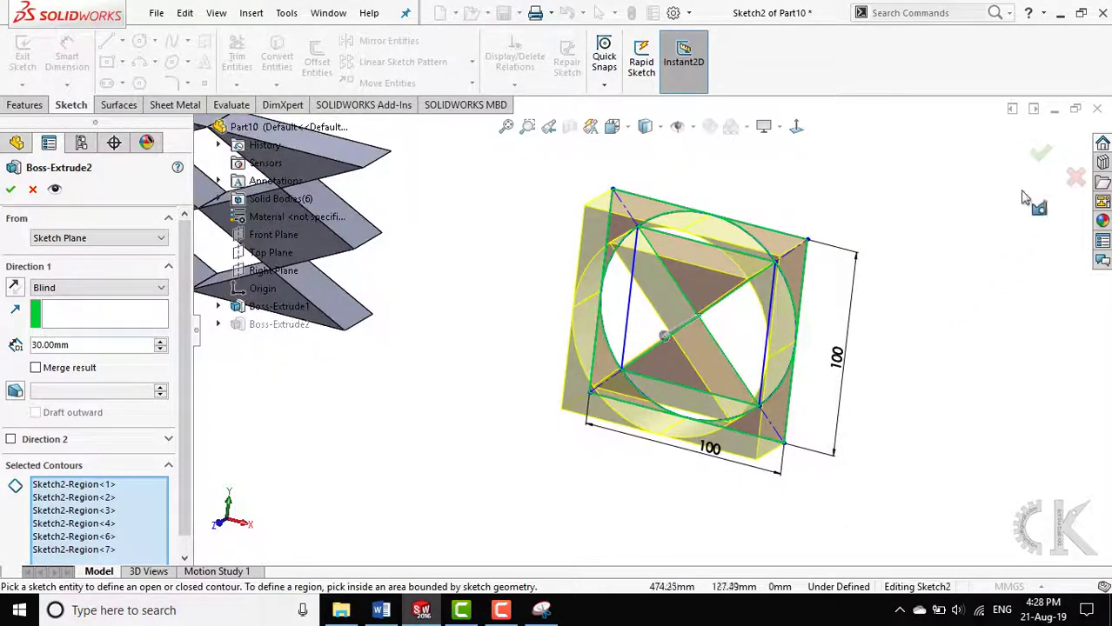
pyautogui.click(1041, 155)
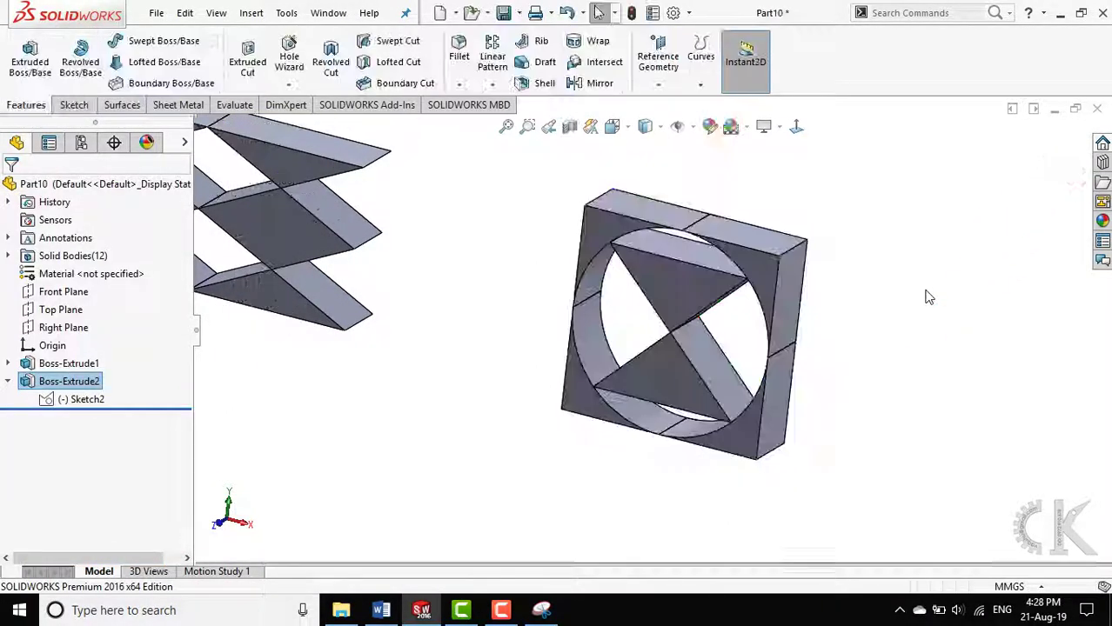
pyautogui.moveTo(548, 465); pyautogui.dragTo(596, 468, button='middle')
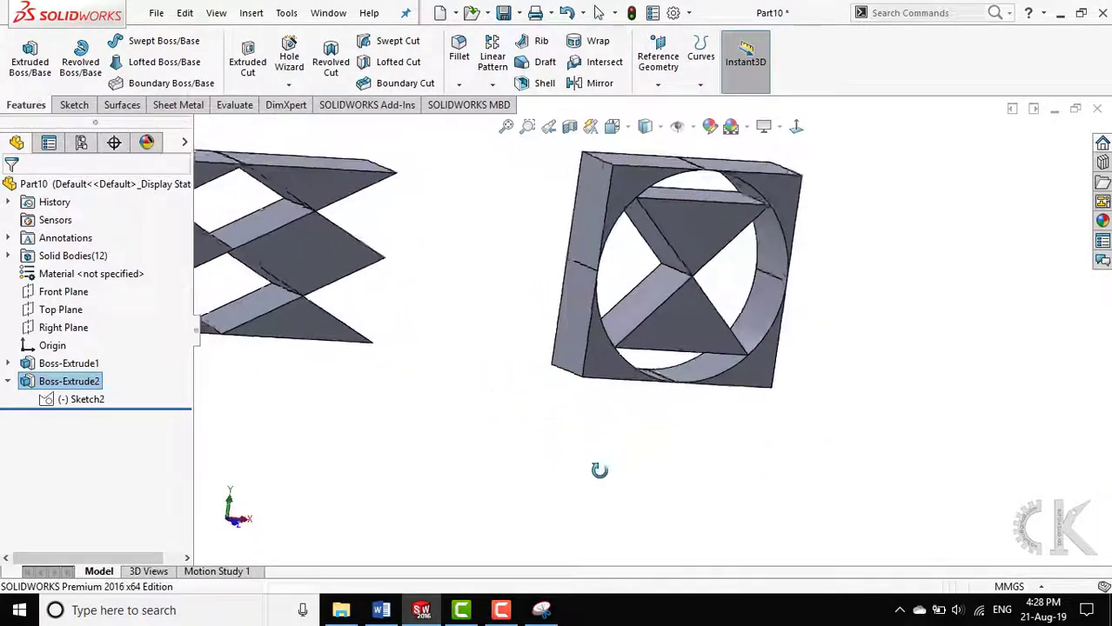
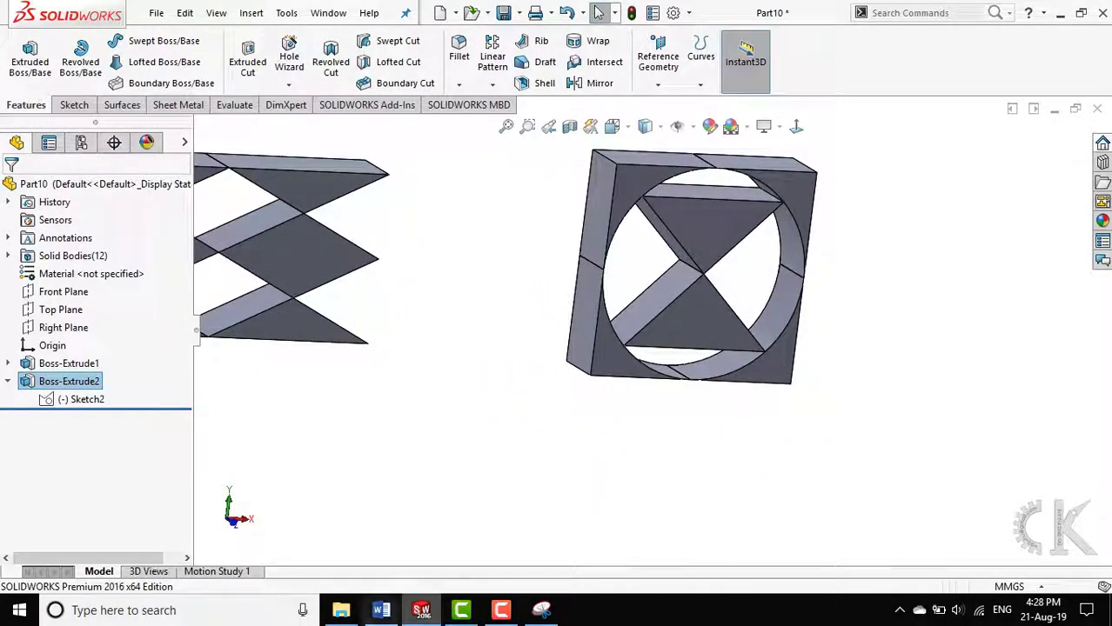
# - Check the reference figures in Word, then return to the SOLIDWORKS part
pyautogui.click(383, 614)
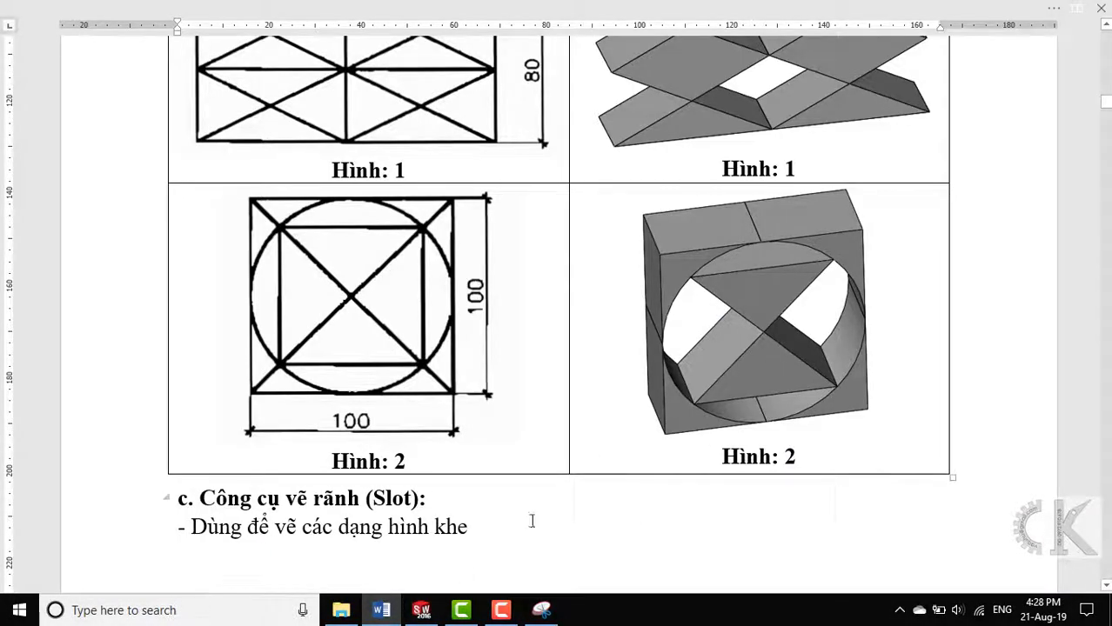
pyautogui.click(421, 610)
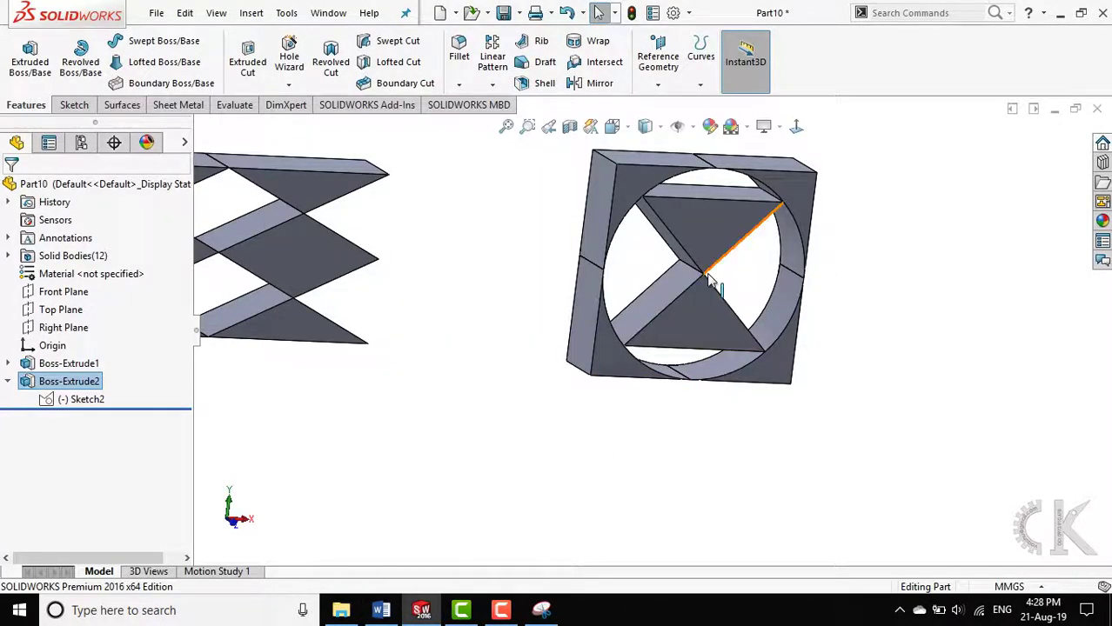
pyautogui.scroll(2, 599, 331)
pyautogui.scroll(1, 599, 331)
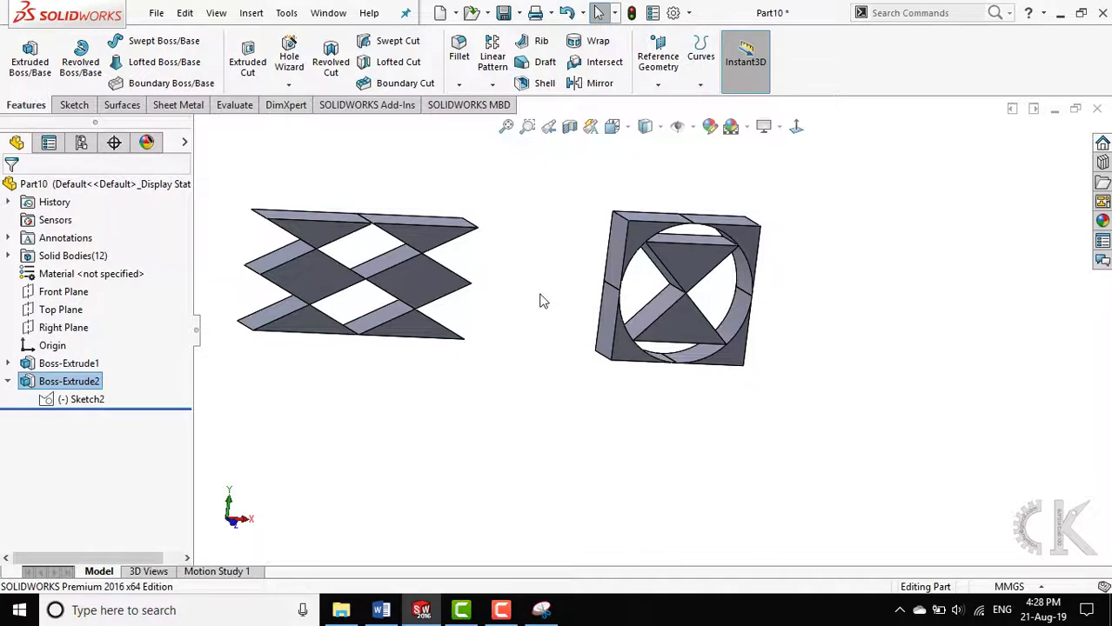
# - Start a new sketch on the Front Plane, viewed head-on, with free space beside the square part
pyautogui.click(64, 108)
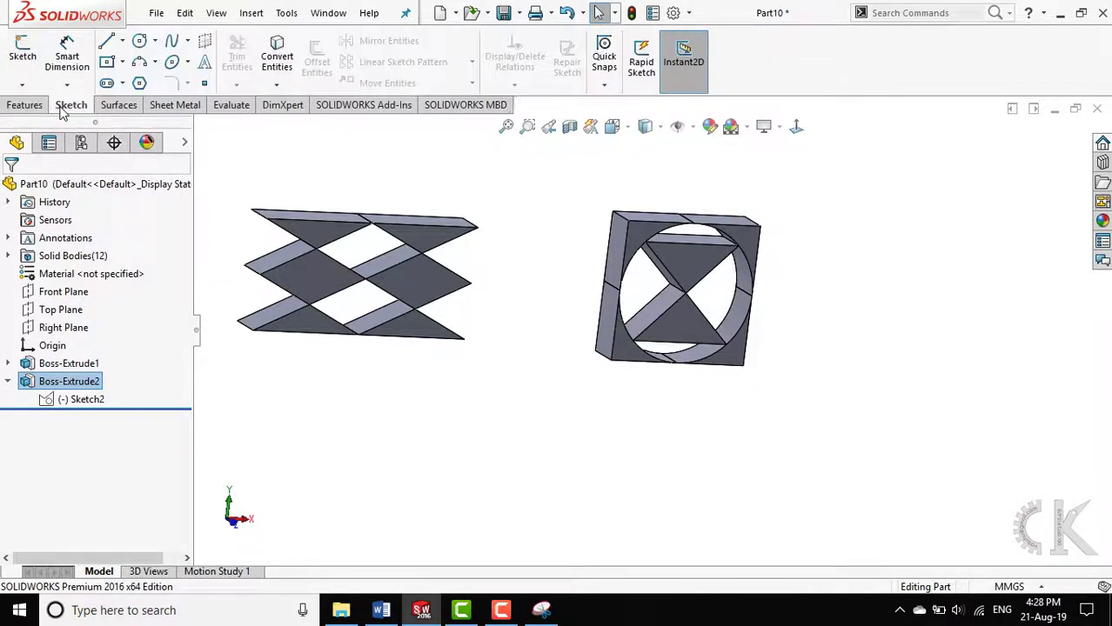
pyautogui.click(23, 54)
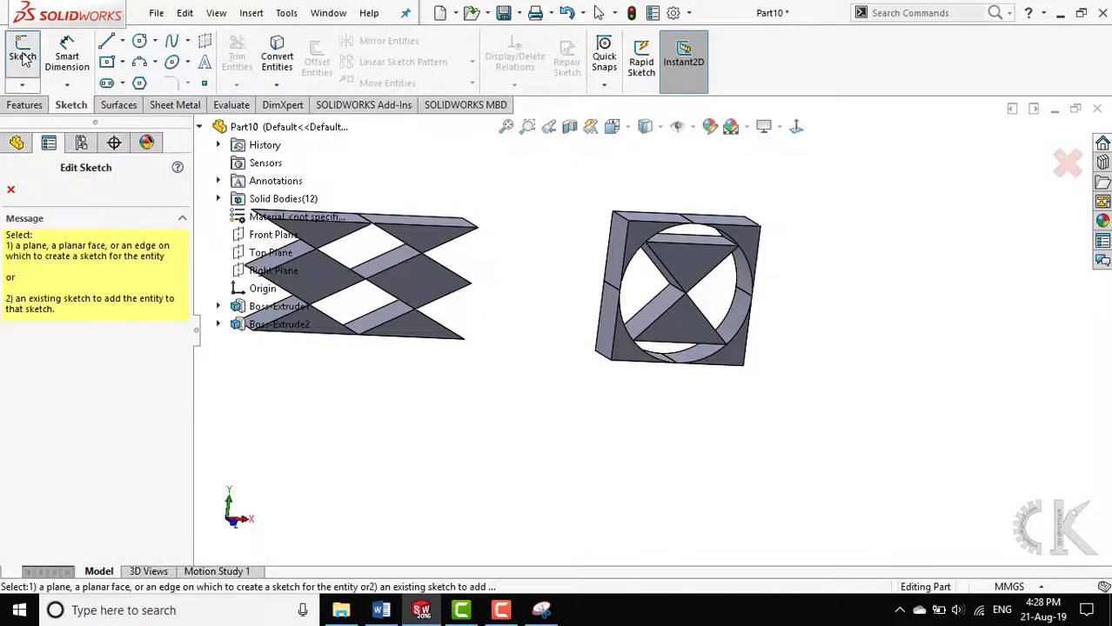
pyautogui.click(272, 235)
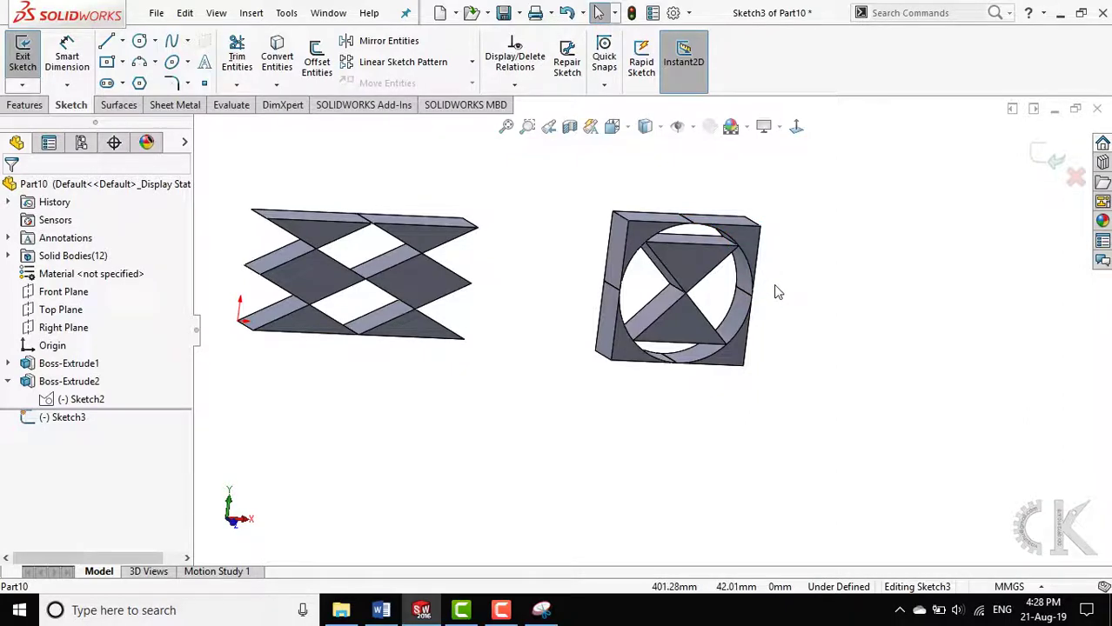
pyautogui.hotkey('ctrl', '8')
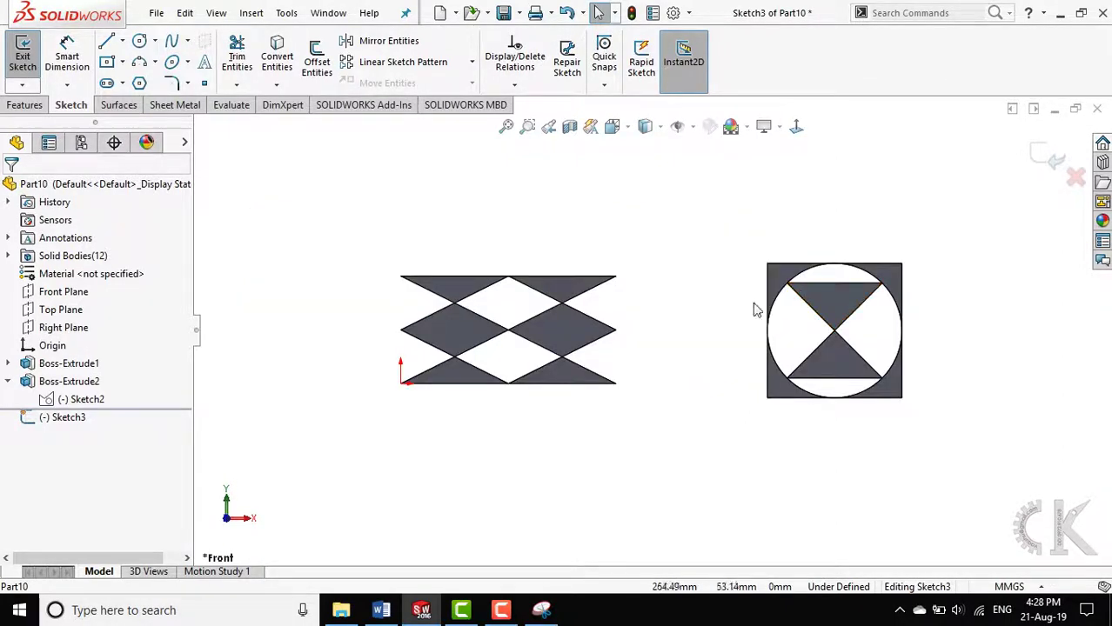
pyautogui.press('space')
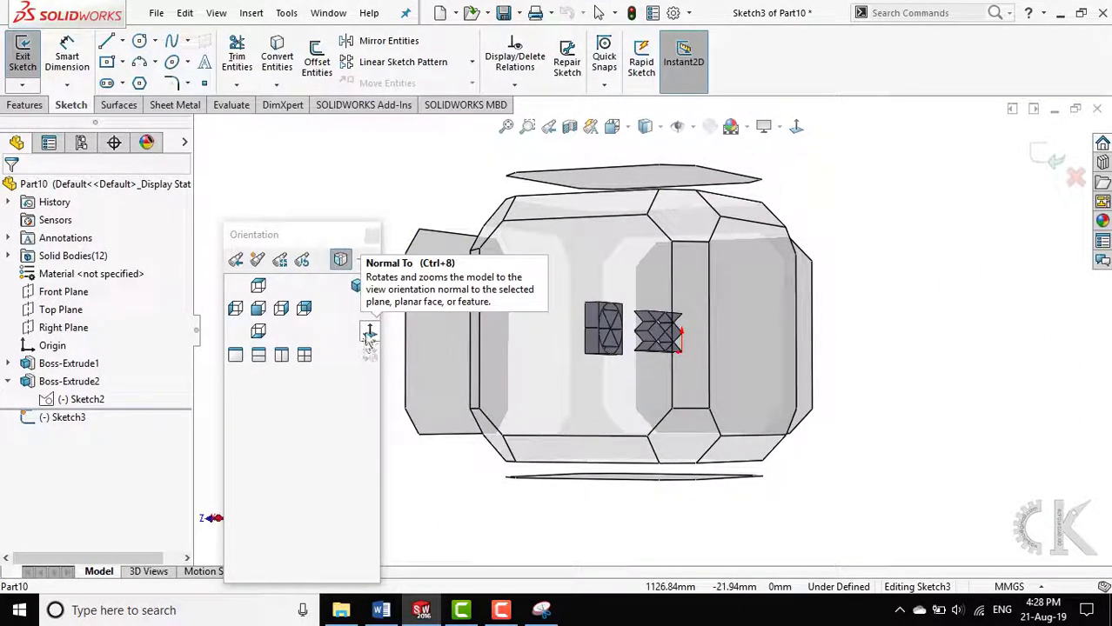
pyautogui.click(369, 335)
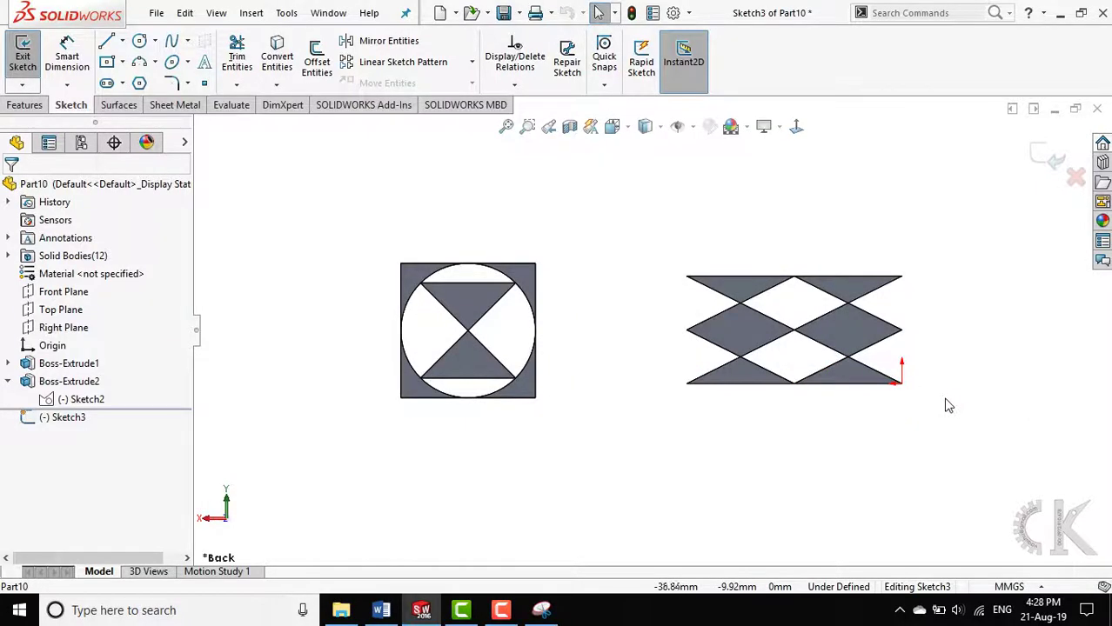
pyautogui.press('space')
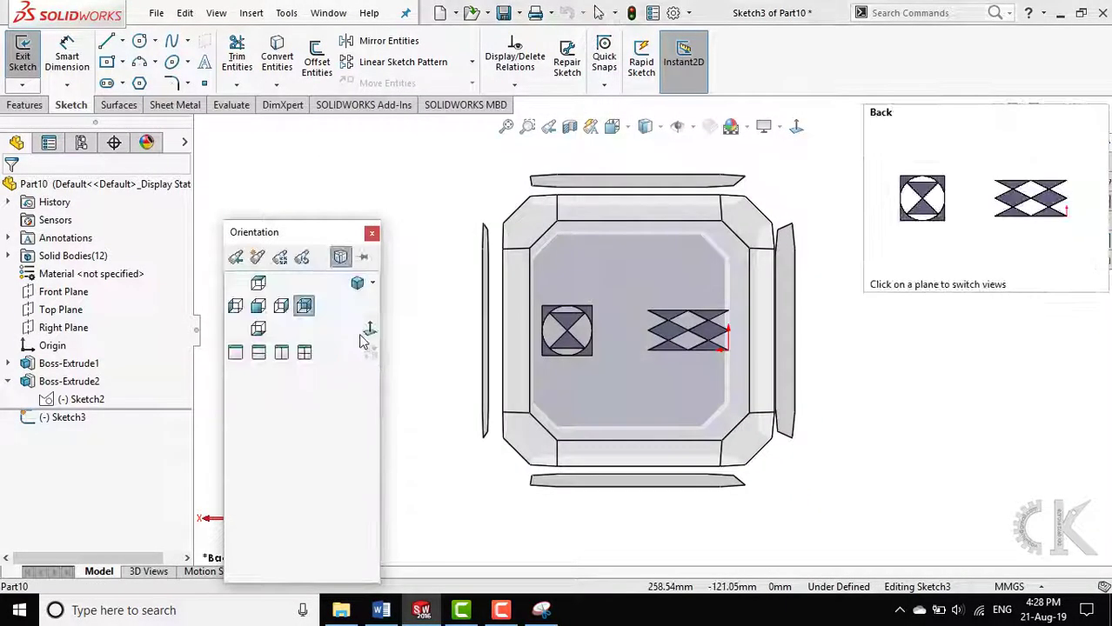
pyautogui.click(369, 335)
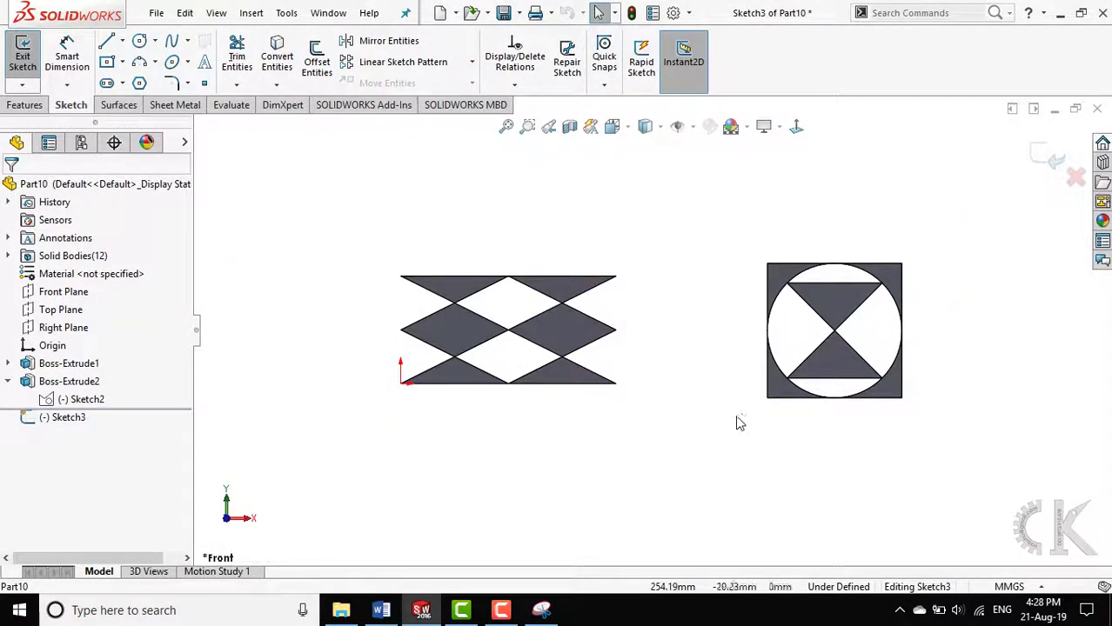
pyautogui.moveTo(739, 424)
pyautogui.keyDown('ctrl'); pyautogui.mouseDown(button='middle')
pyautogui.moveTo(687, 412)
pyautogui.moveTo(236, 428)
pyautogui.mouseUp(button='middle'); pyautogui.keyUp('ctrl')
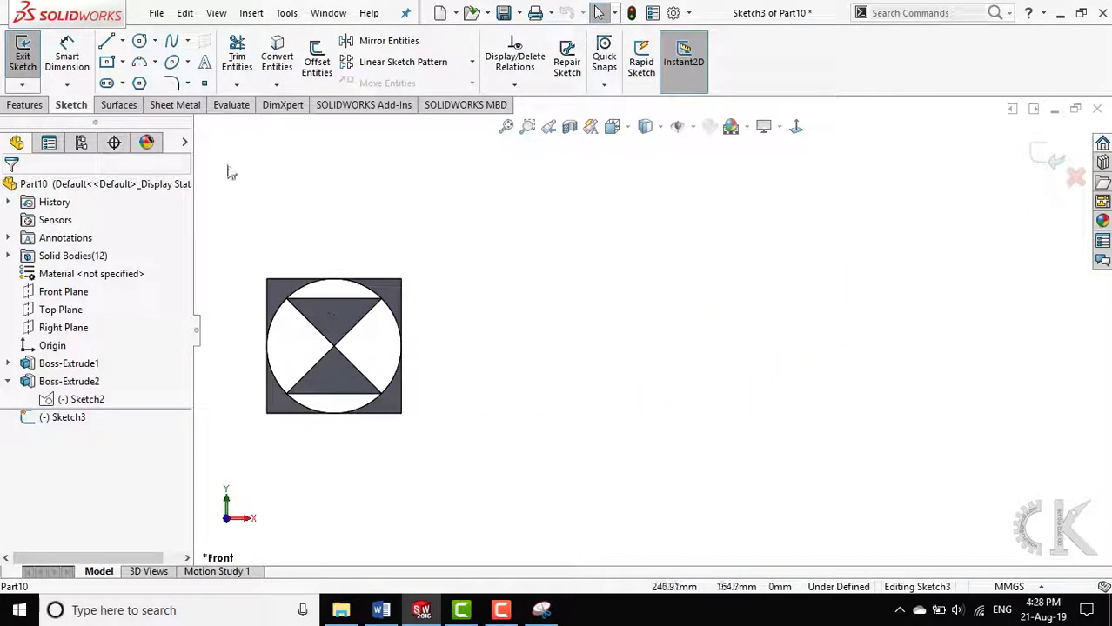
# - Draw a 3 Point Corner Rectangle to the right of the square lattice part
pyautogui.click(122, 65)
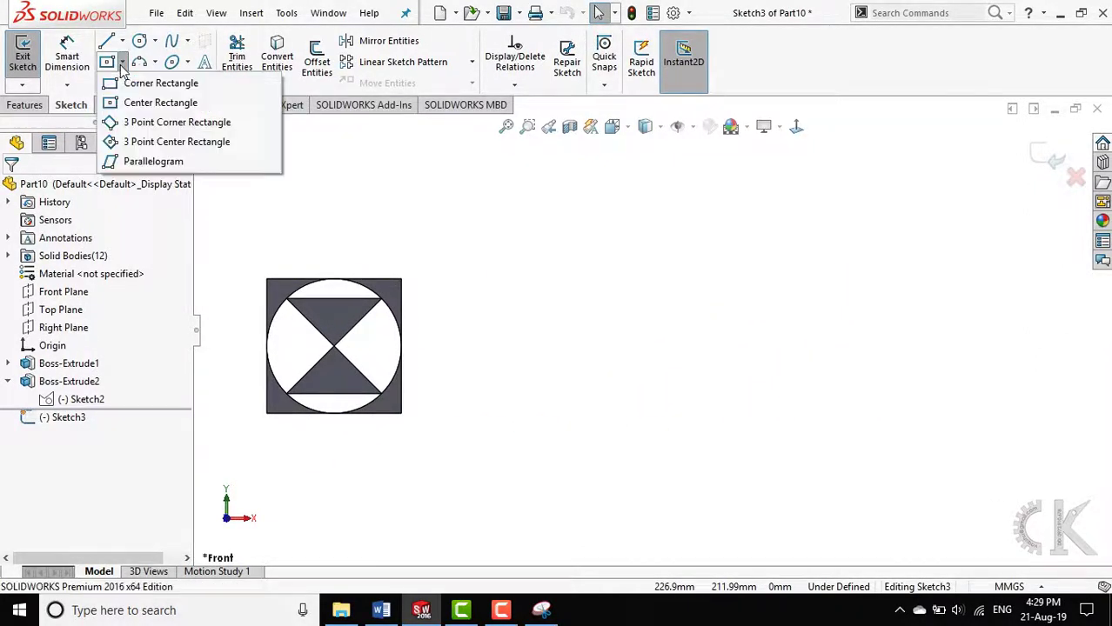
pyautogui.click(145, 123)
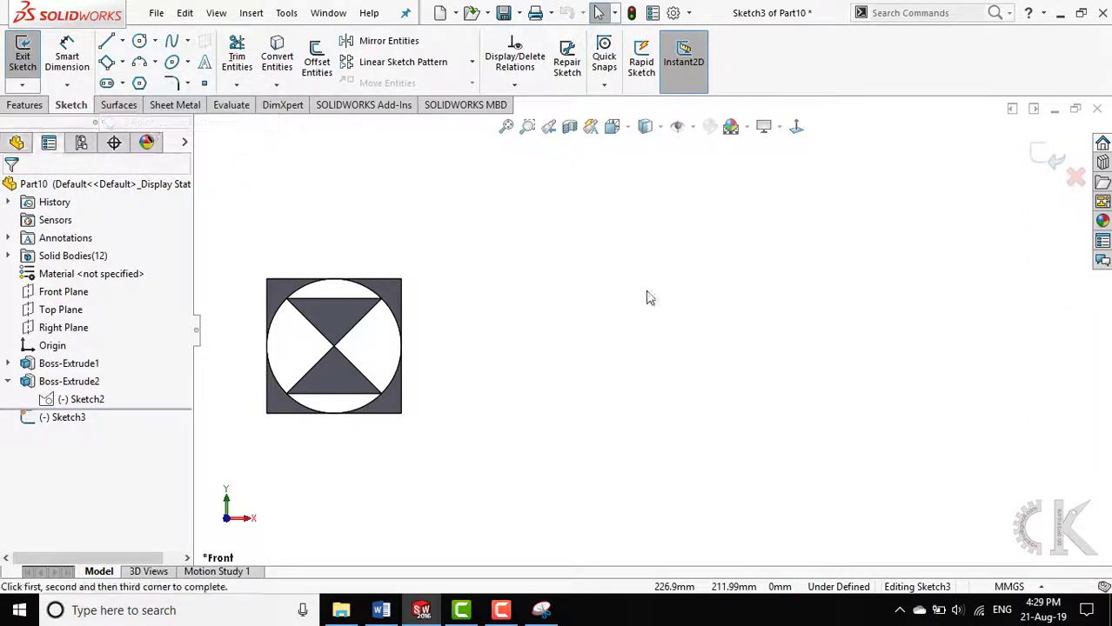
pyautogui.click(623, 384)
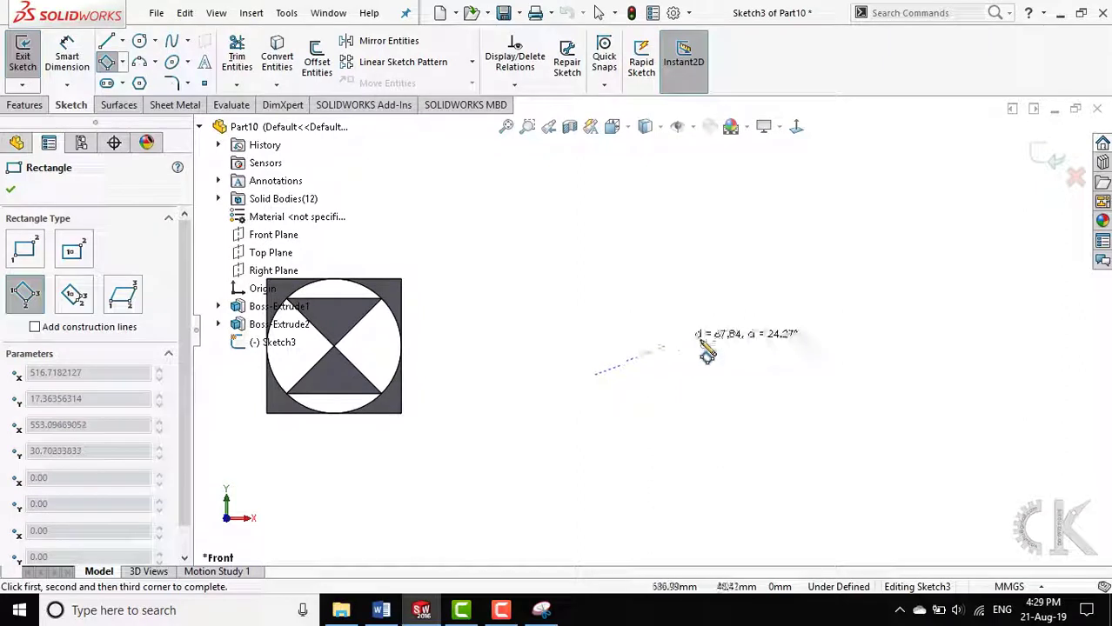
pyautogui.click(787, 377)
pyautogui.click(787, 376)
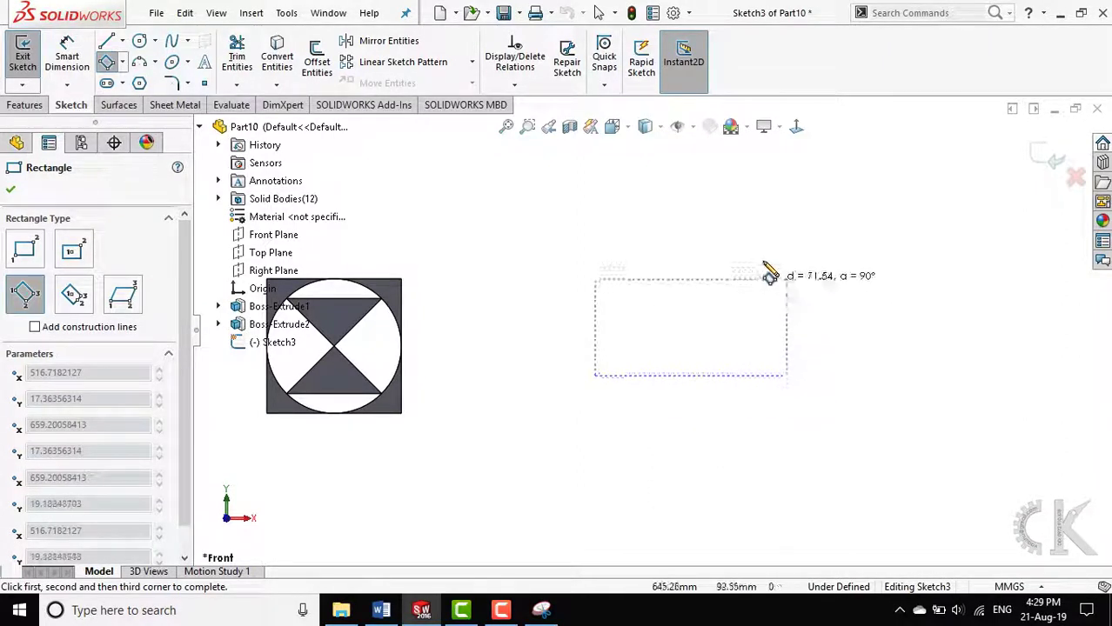
pyautogui.click(787, 227)
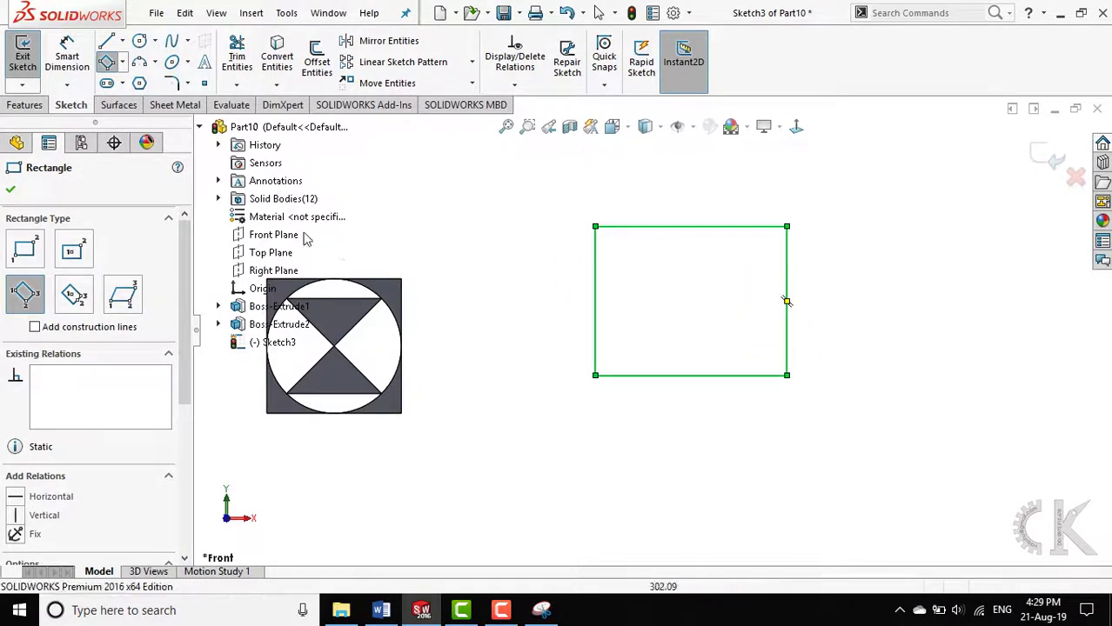
pyautogui.press('l')
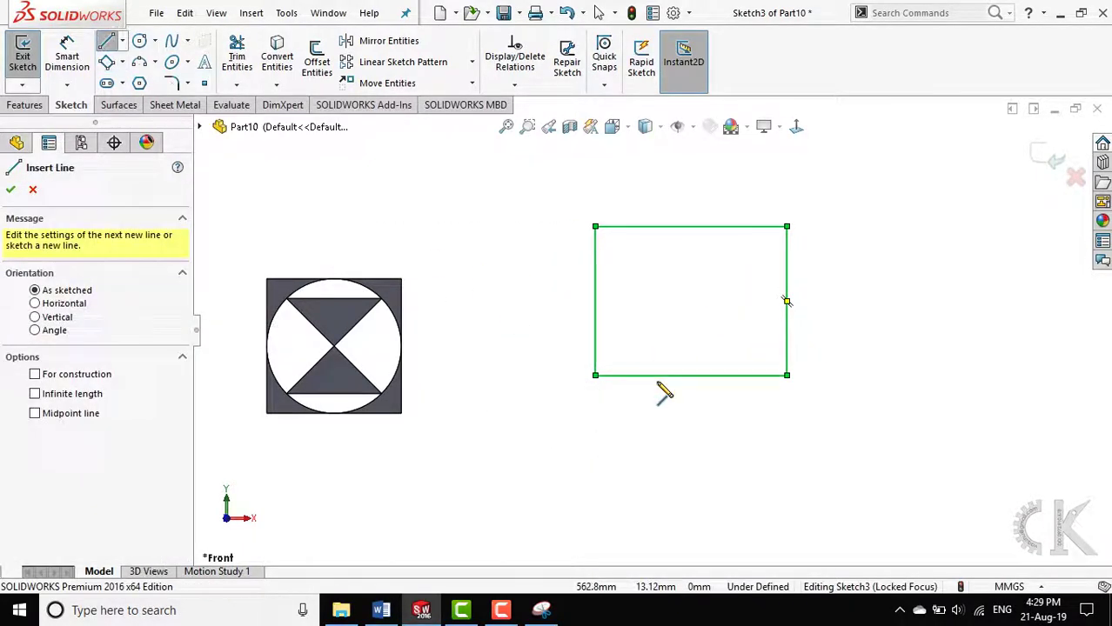
pyautogui.moveTo(600, 474); pyautogui.dragTo(597, 376, button='right')
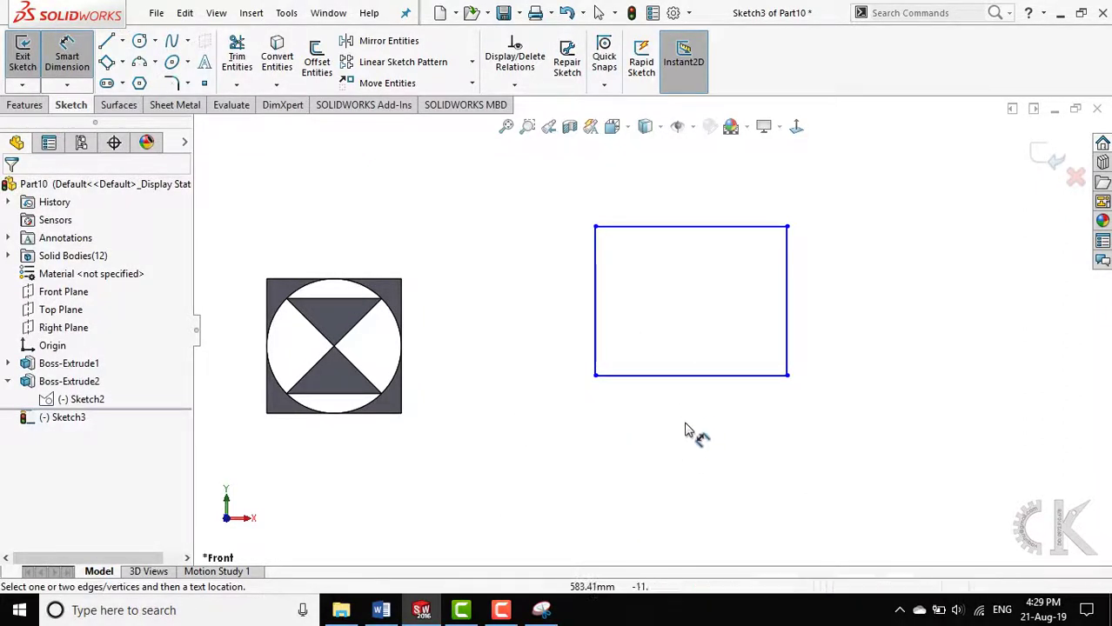
# - Dimension the rectangle's bottom edge to a width of 100
pyautogui.click(693, 376)
pyautogui.click(688, 378)
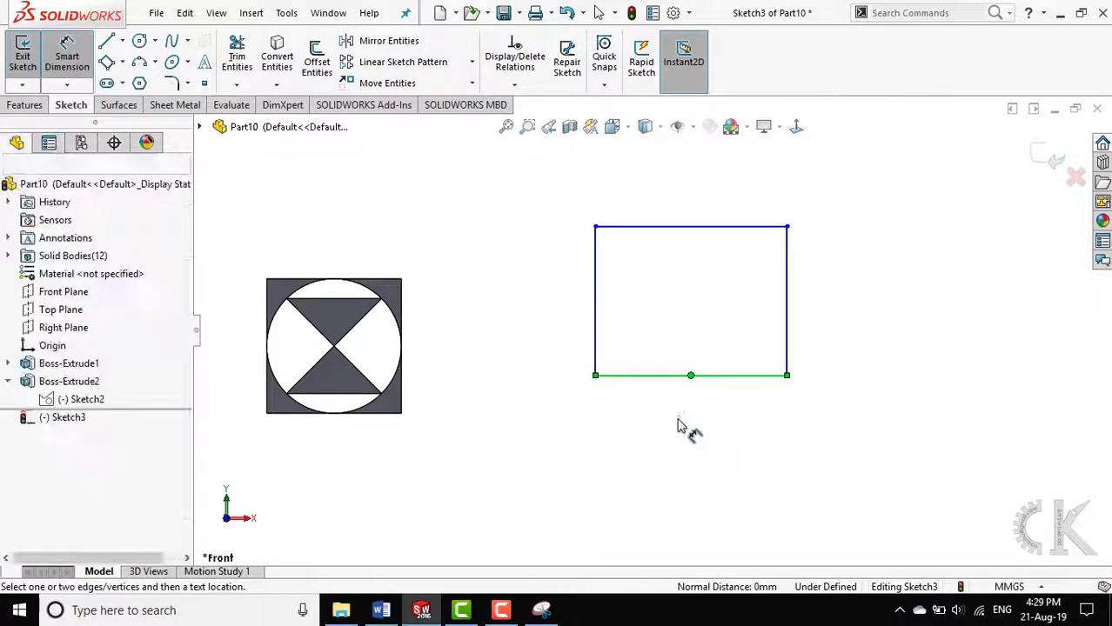
pyautogui.click(675, 377)
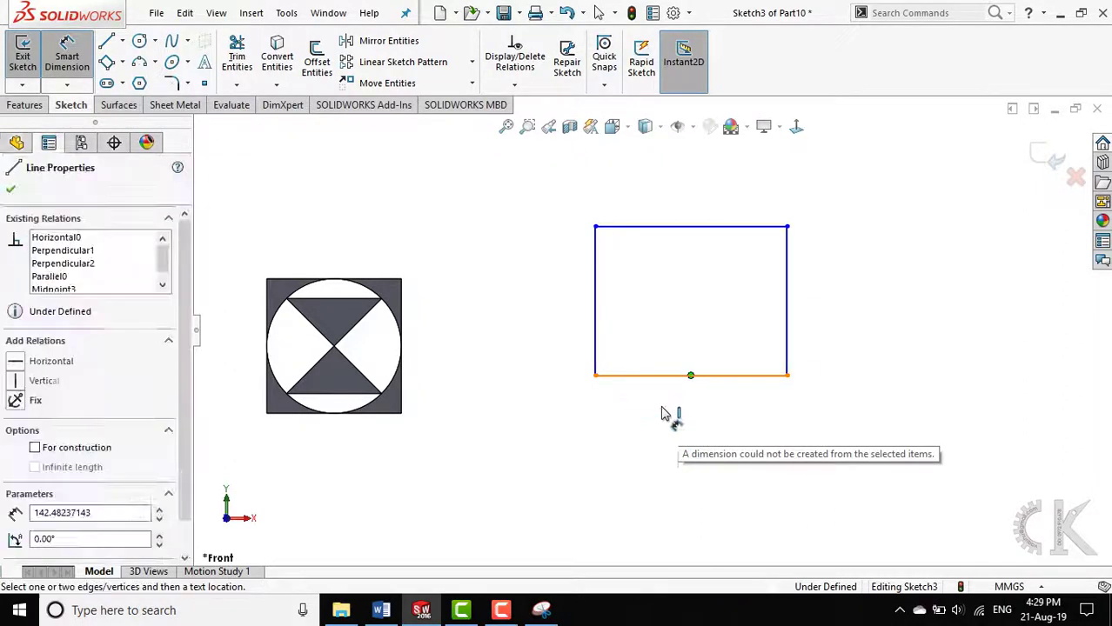
pyautogui.click(667, 411)
pyautogui.press('Escape')
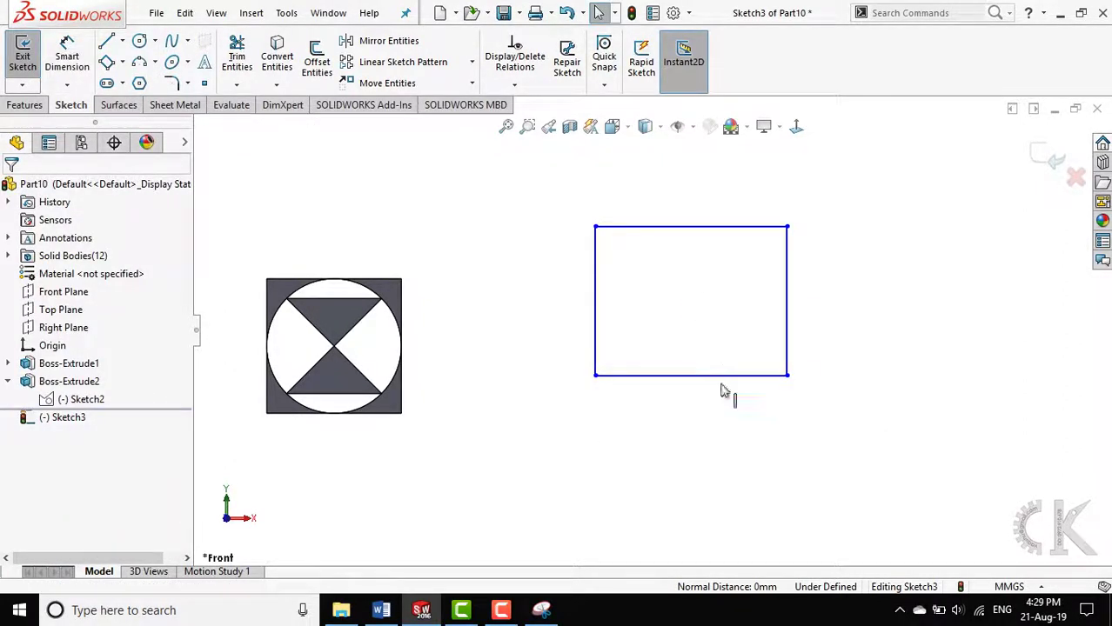
pyautogui.moveTo(710, 493); pyautogui.dragTo(710, 409, button='right')
pyautogui.click(723, 377)
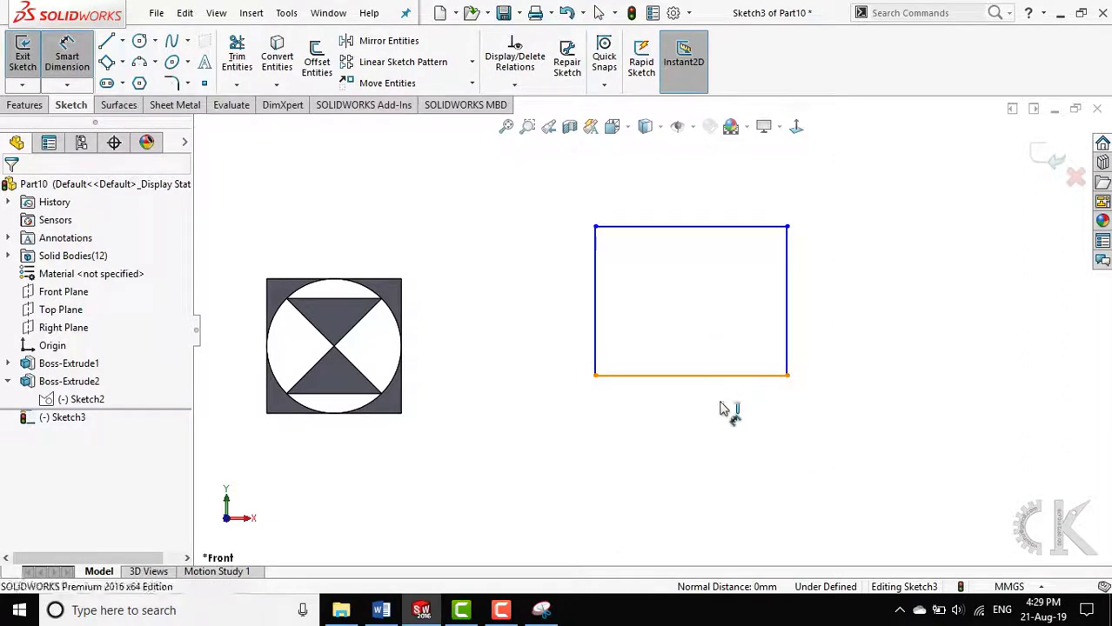
pyautogui.click(711, 435)
pyautogui.write('100')
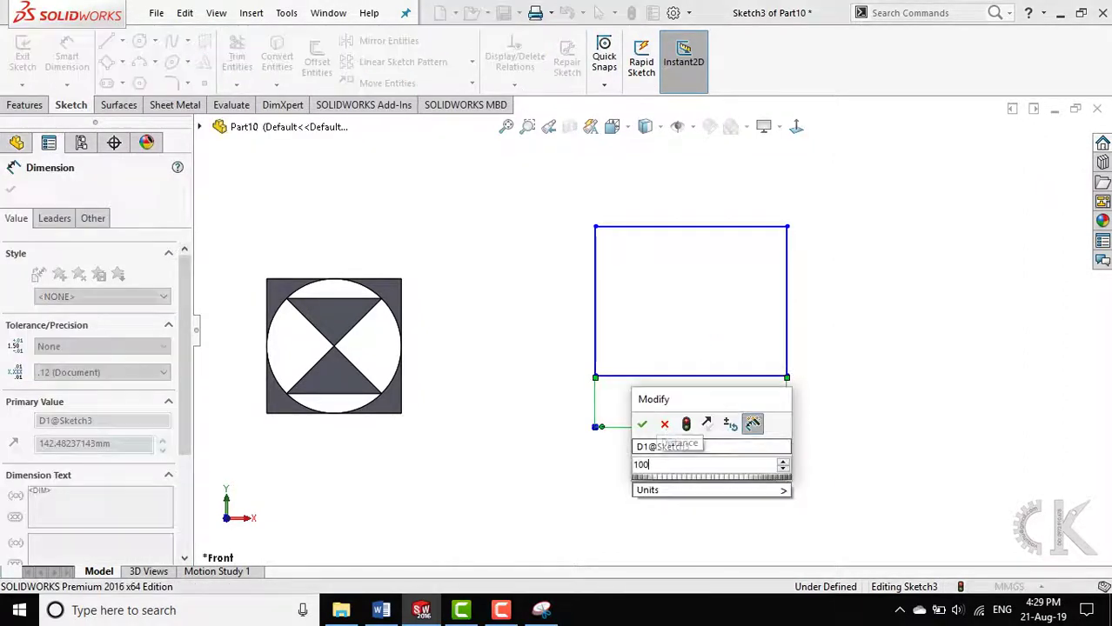
pyautogui.click(642, 424)
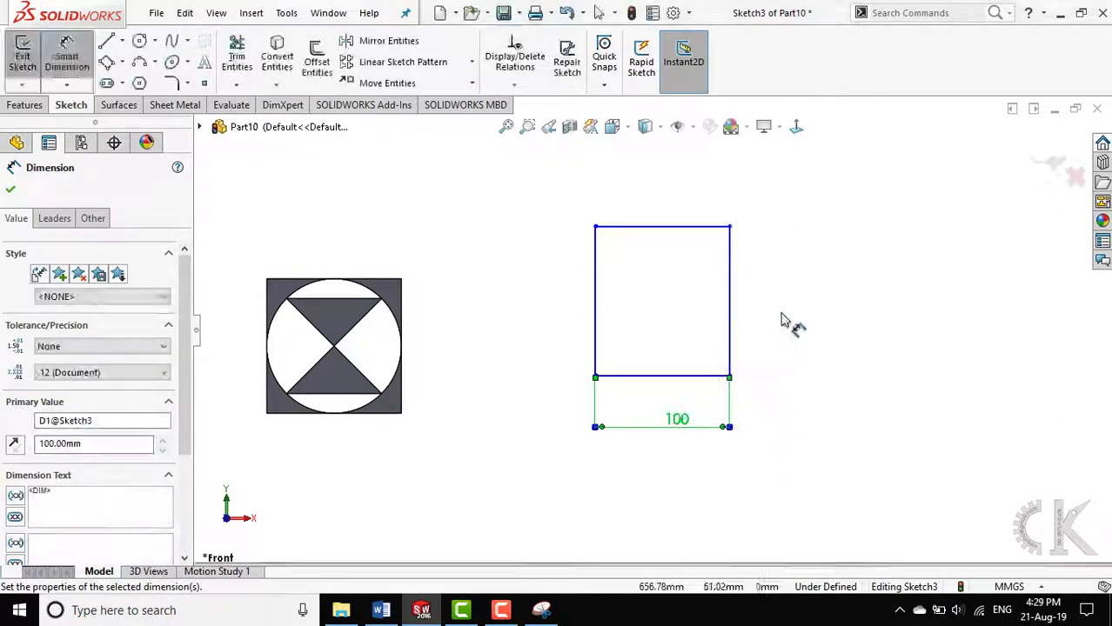
# - Dimension the rectangle's right edge to a height of 80
pyautogui.click(735, 312)
pyautogui.click(763, 316)
pyautogui.write('80')
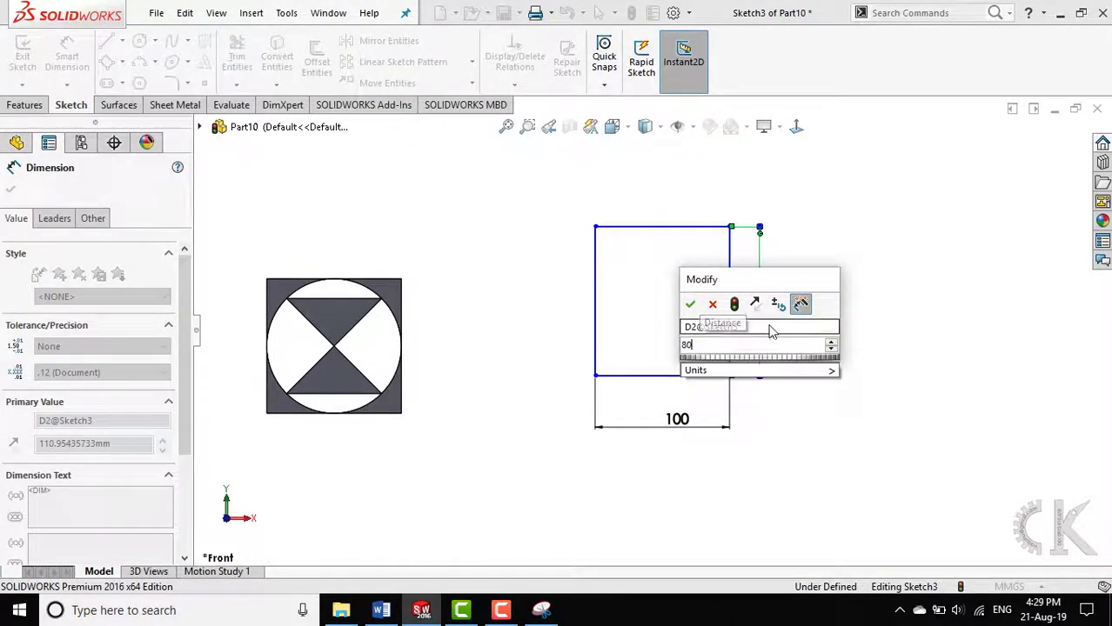
pyautogui.press('Return')
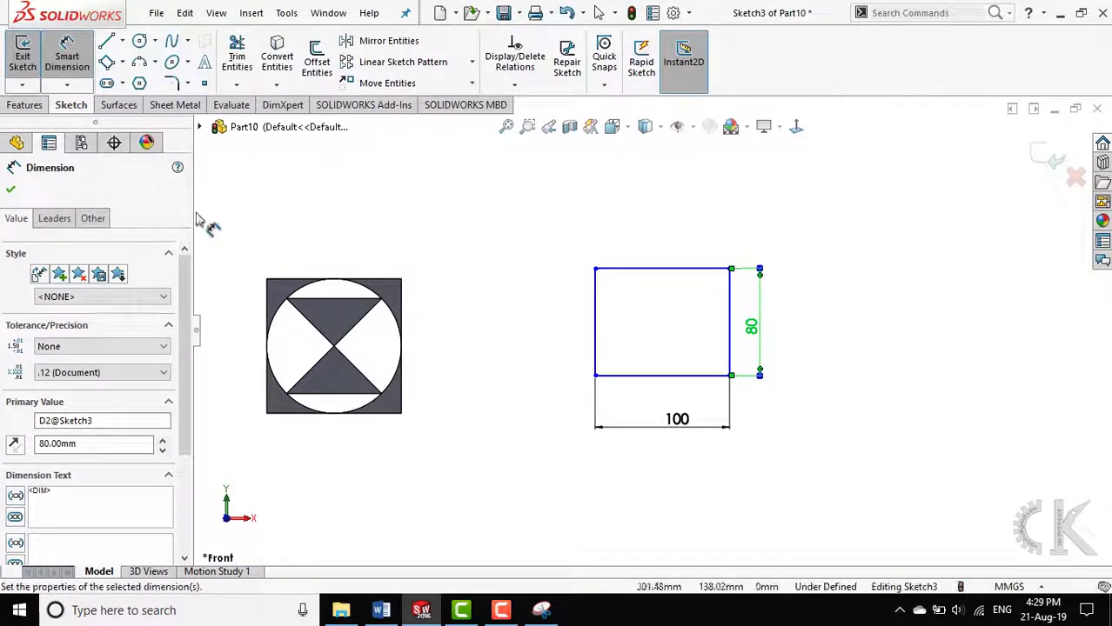
pyautogui.click(12, 191)
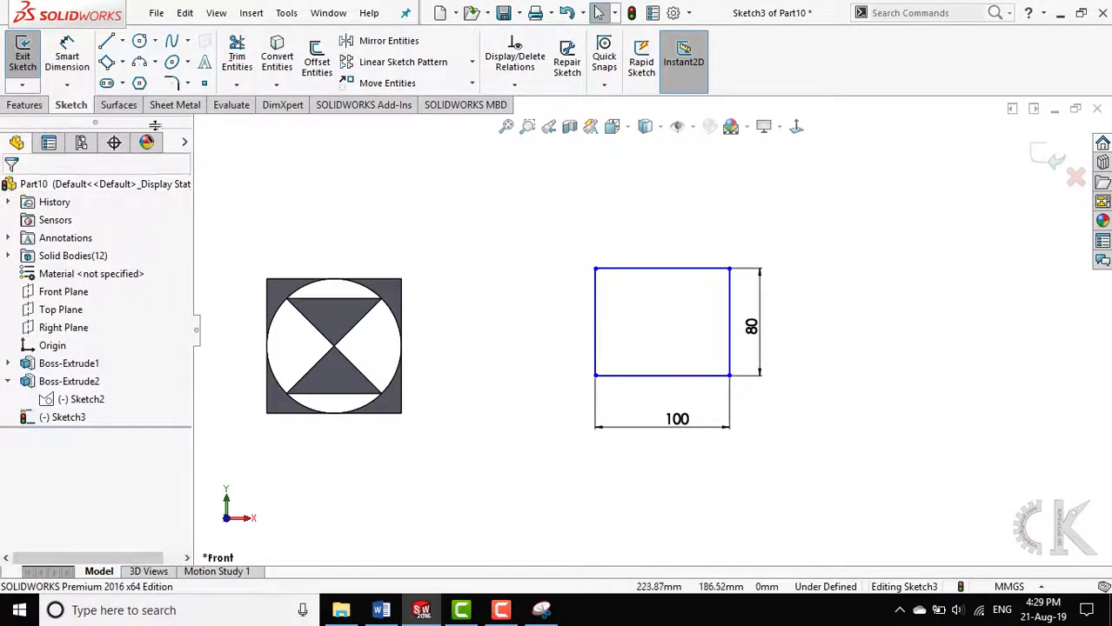
pyautogui.click(122, 64)
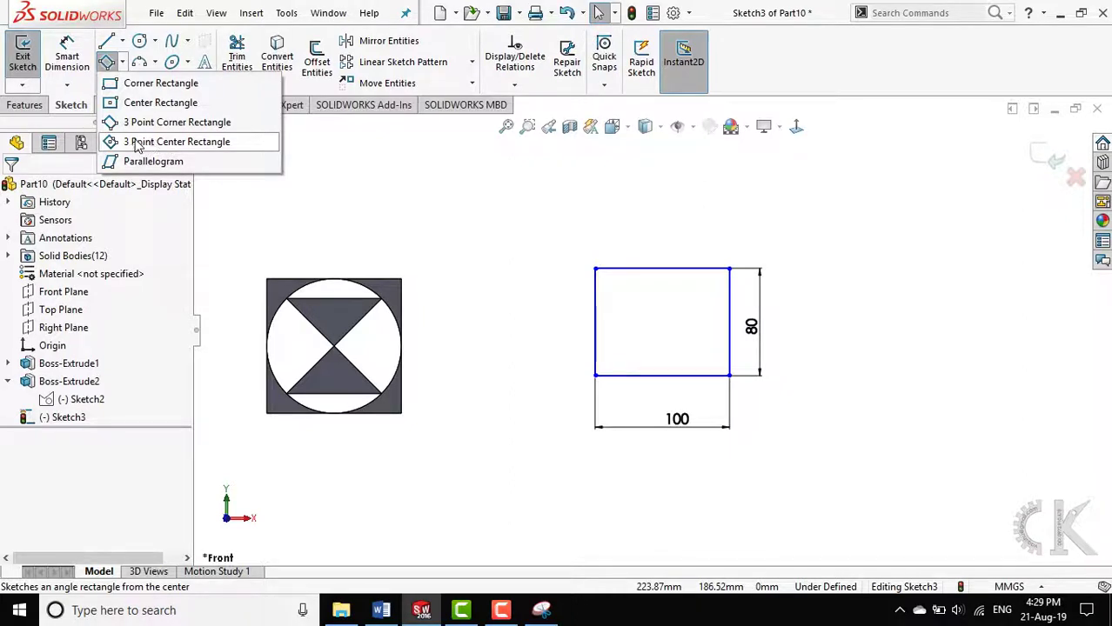
# - Draw a 3 Point Center Rectangle from its center, width and height points beside the 100×80 rectangle
pyautogui.click(135, 146)
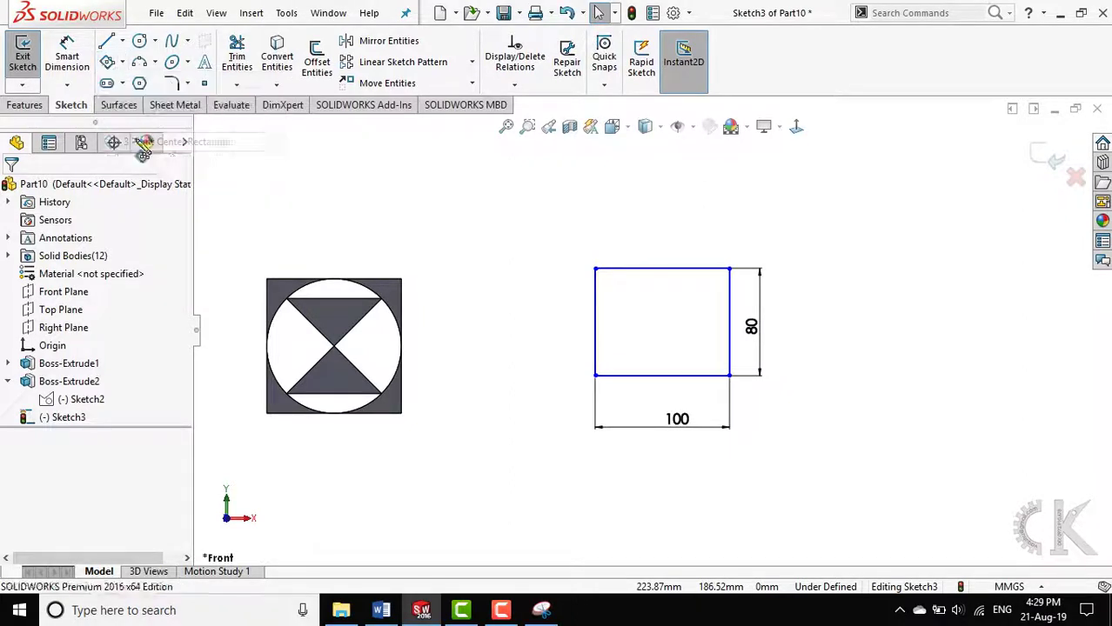
pyautogui.moveTo(804, 279)
pyautogui.keyDown('ctrl'); pyautogui.mouseDown(button='middle')
pyautogui.moveTo(729, 291)
pyautogui.moveTo(608, 285)
pyautogui.mouseUp(button='middle'); pyautogui.keyUp('ctrl')
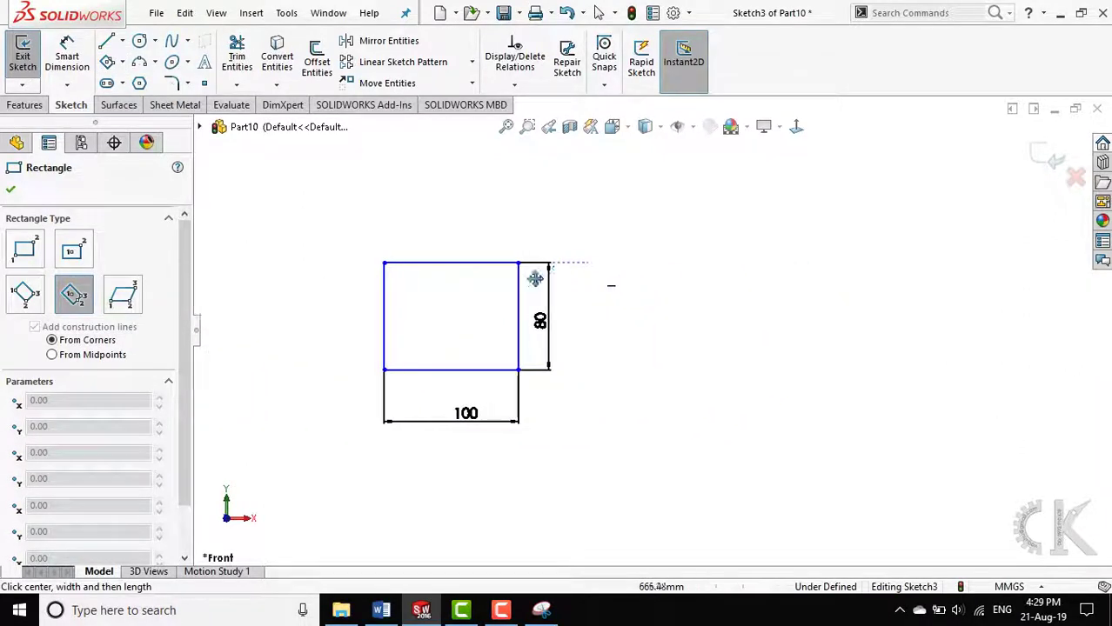
pyautogui.click(707, 320)
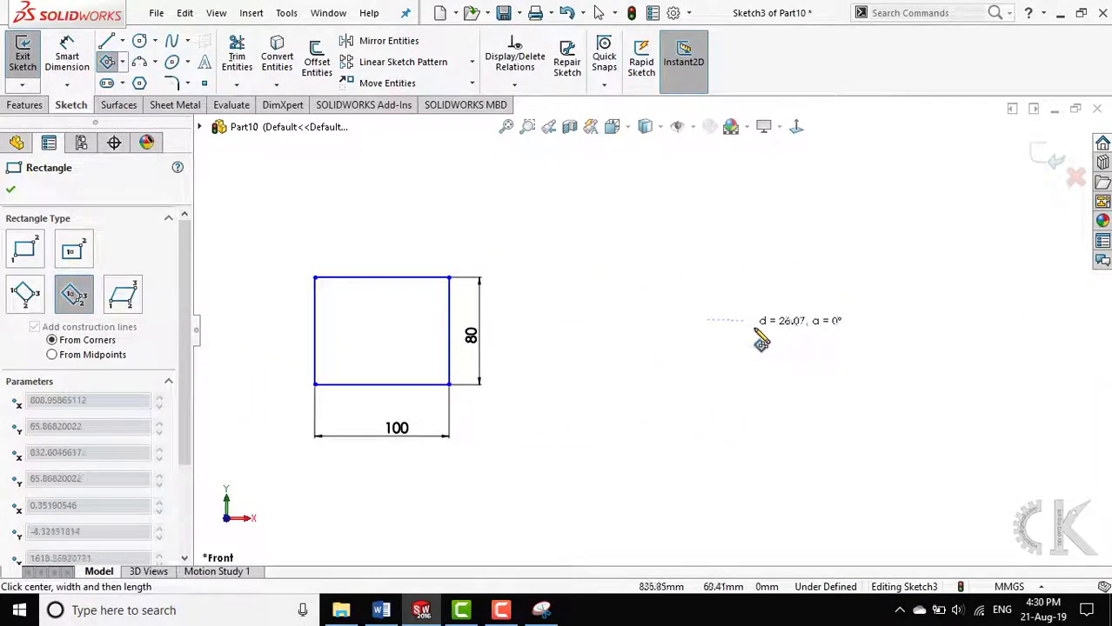
pyautogui.click(840, 320)
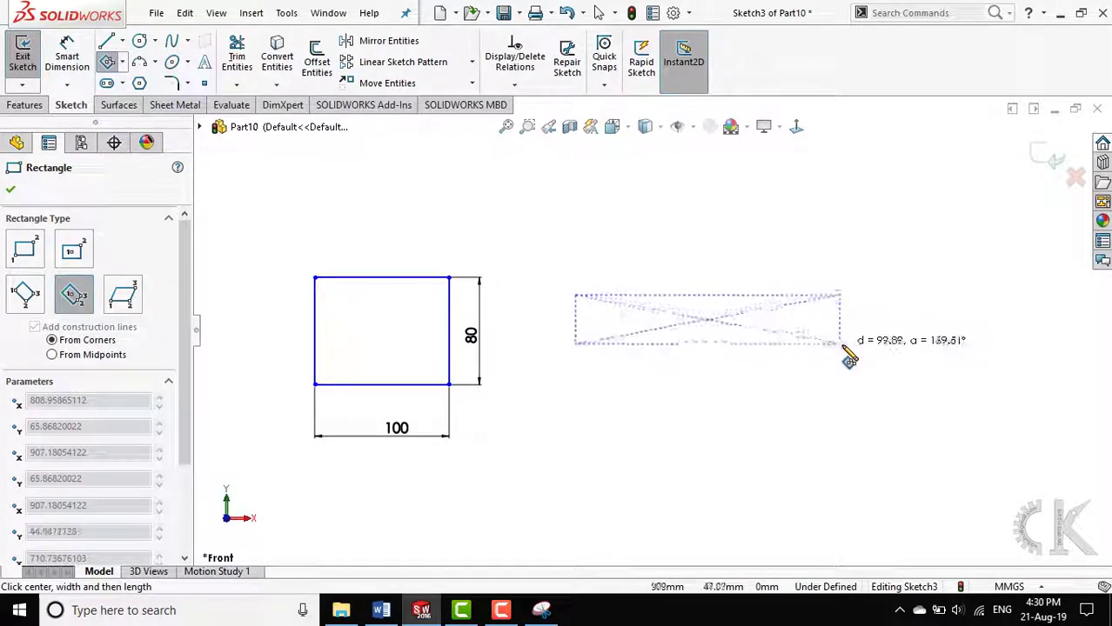
pyautogui.click(851, 405)
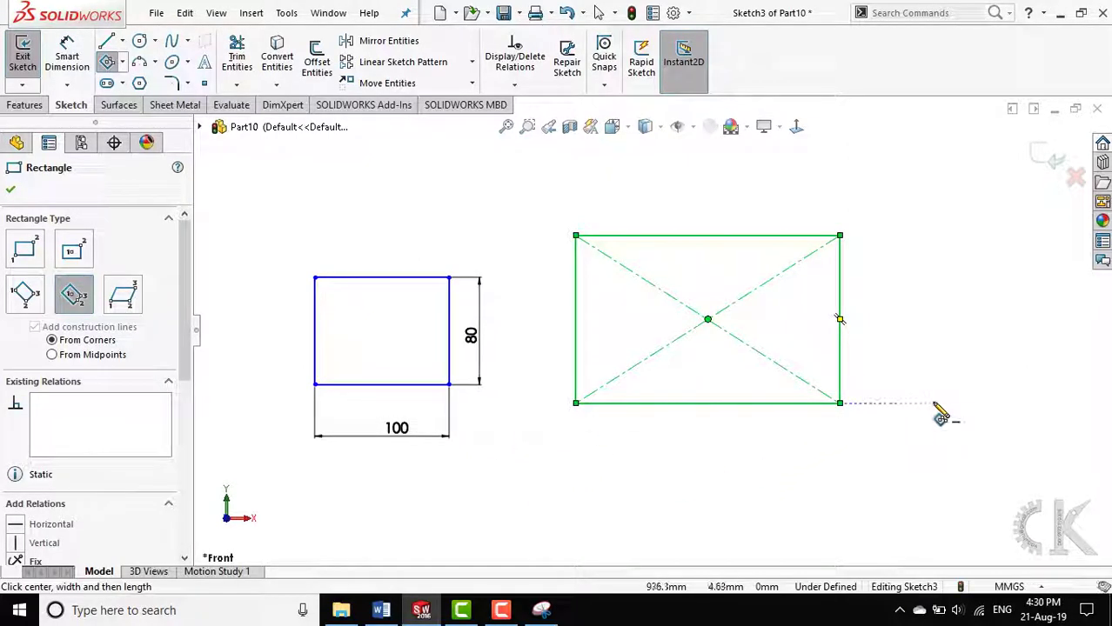
pyautogui.keyDown('ctrl'); pyautogui.moveTo(872, 391); pyautogui.dragTo(449, 377, button='middle'); pyautogui.keyUp('ctrl')
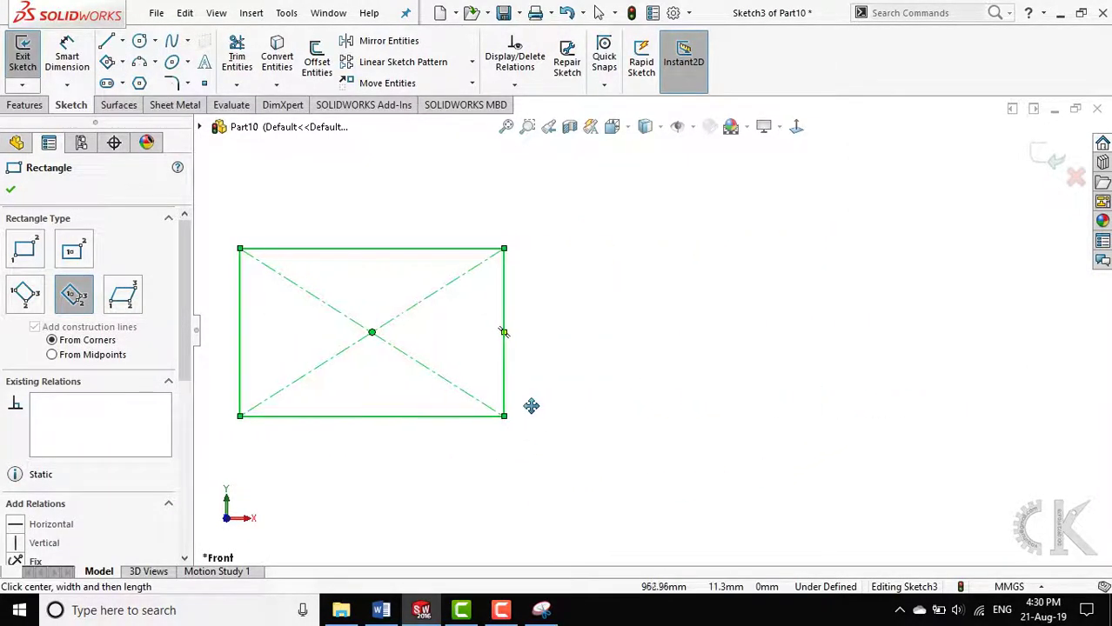
pyautogui.click(124, 64)
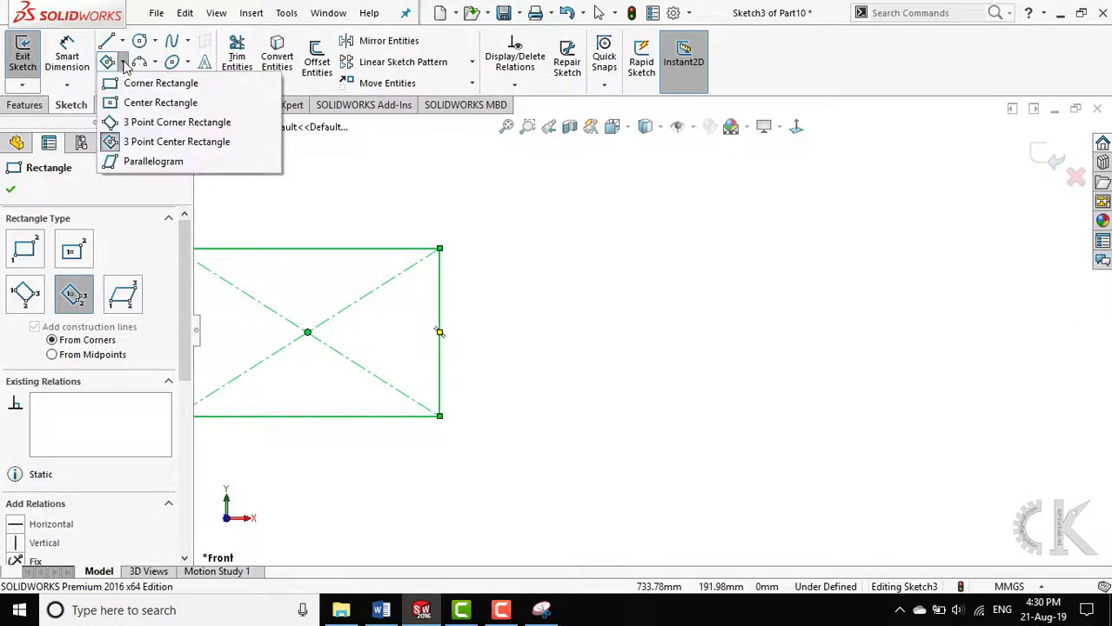
# - Draw a three-corner parallelogram right of the center rectangle and zoom out to all three shapes
pyautogui.click(145, 165)
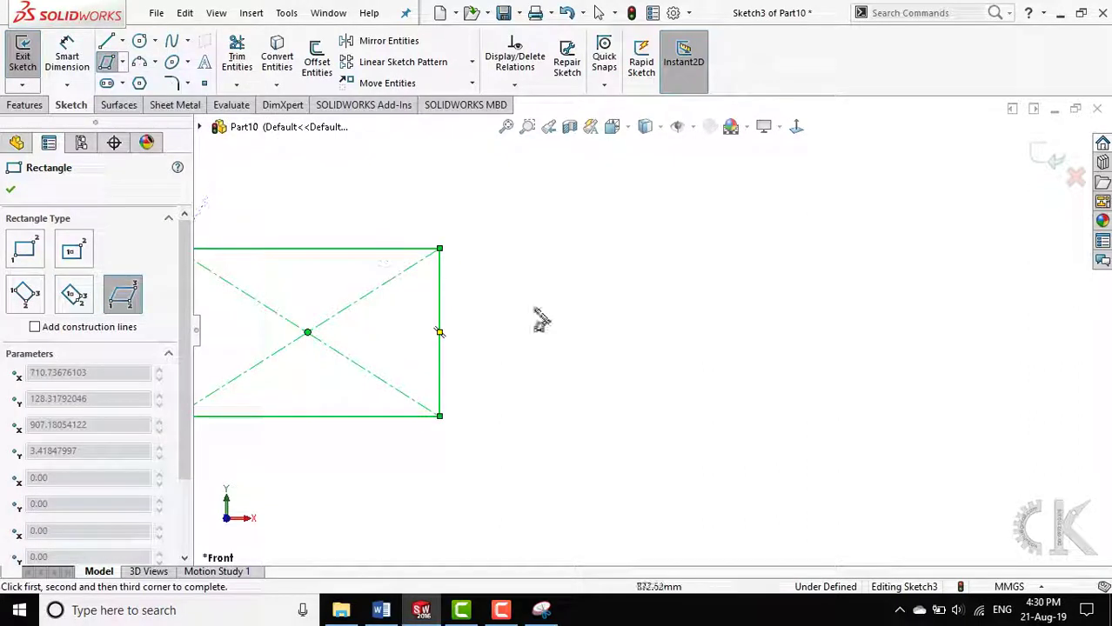
pyautogui.click(647, 412)
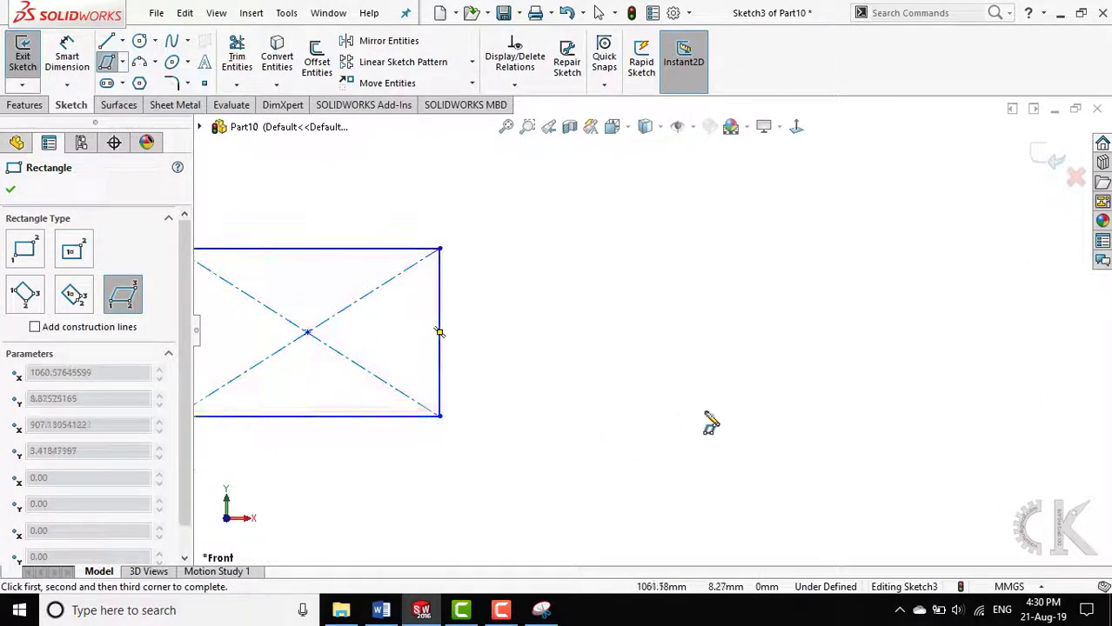
pyautogui.click(889, 409)
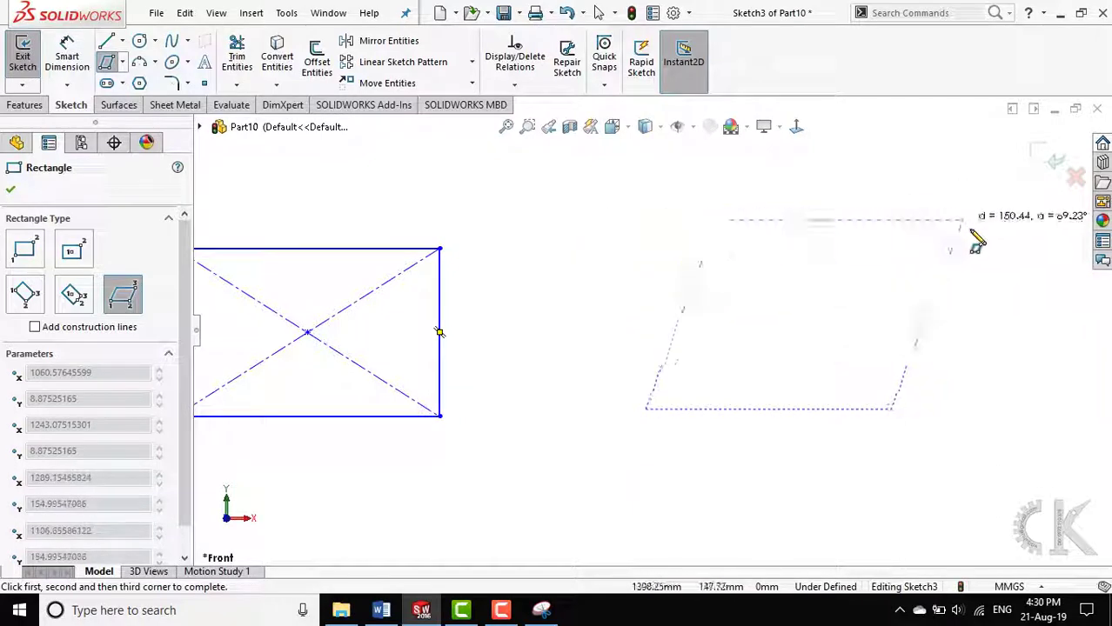
pyautogui.click(962, 283)
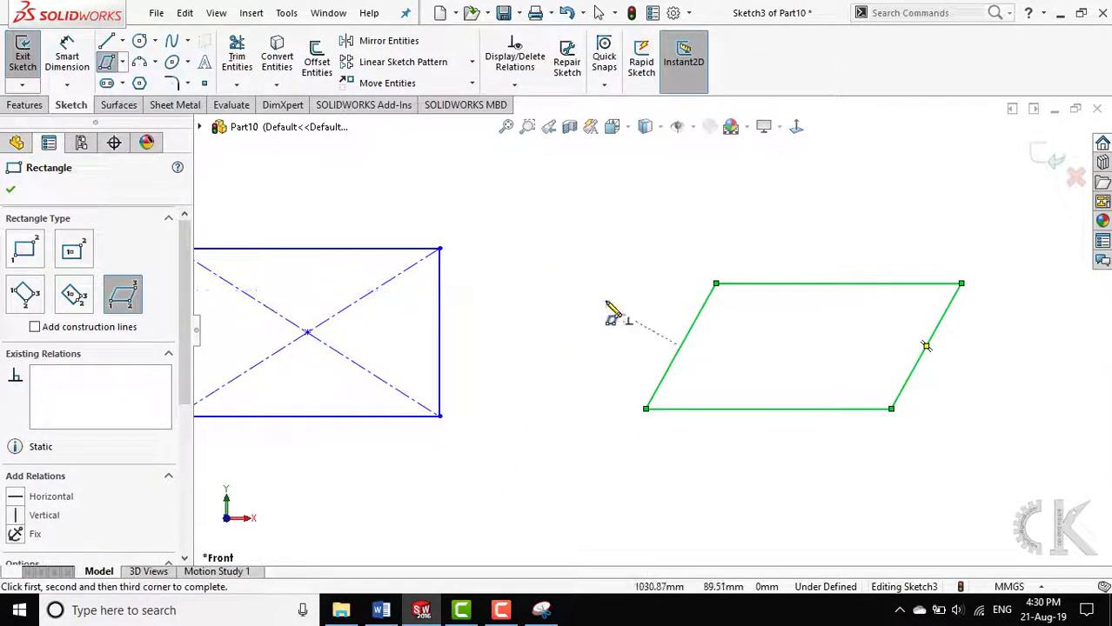
pyautogui.scroll(1, 618, 311)
pyautogui.scroll(1, 409, 243)
pyautogui.press('z')
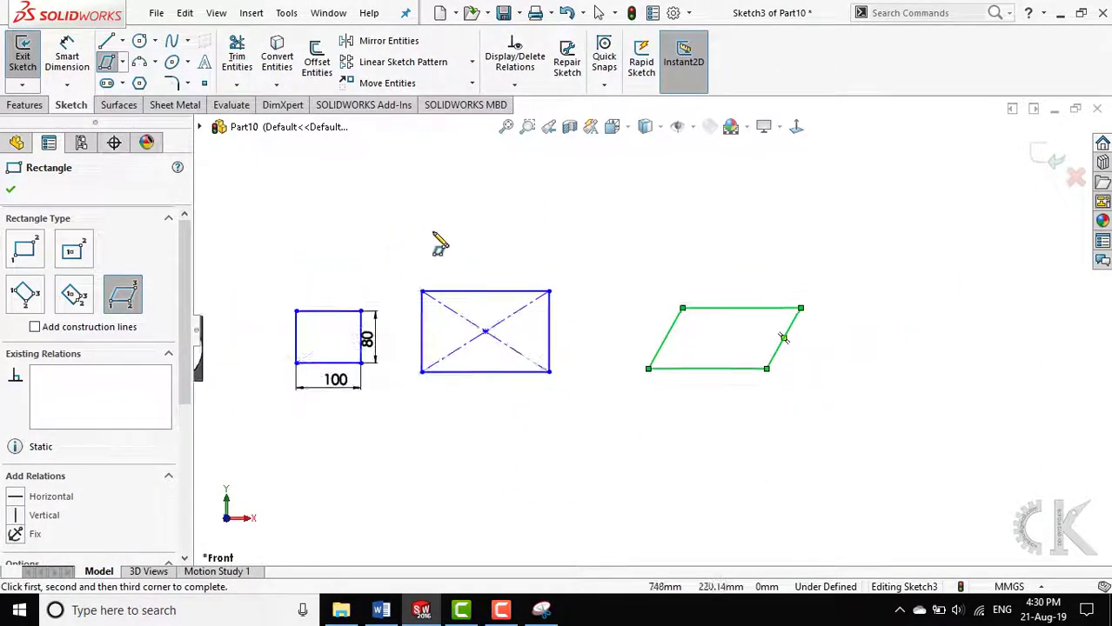
pyautogui.click(11, 192)
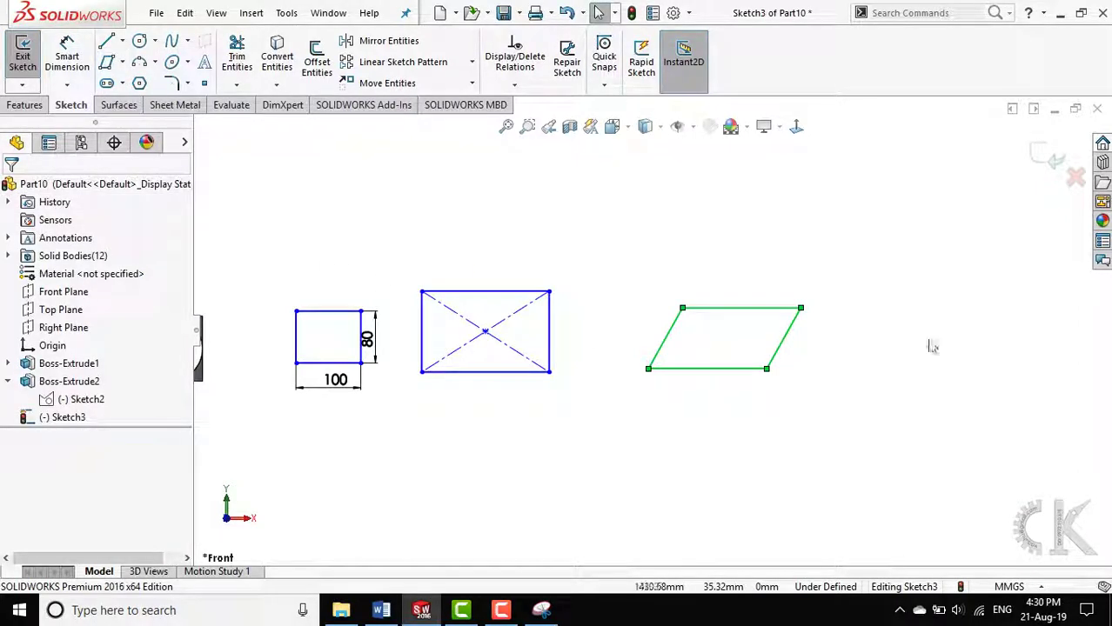
# - Exit Sketch3 and orbit to a tilted 3-D view of the two lattice parts
pyautogui.click(1044, 162)
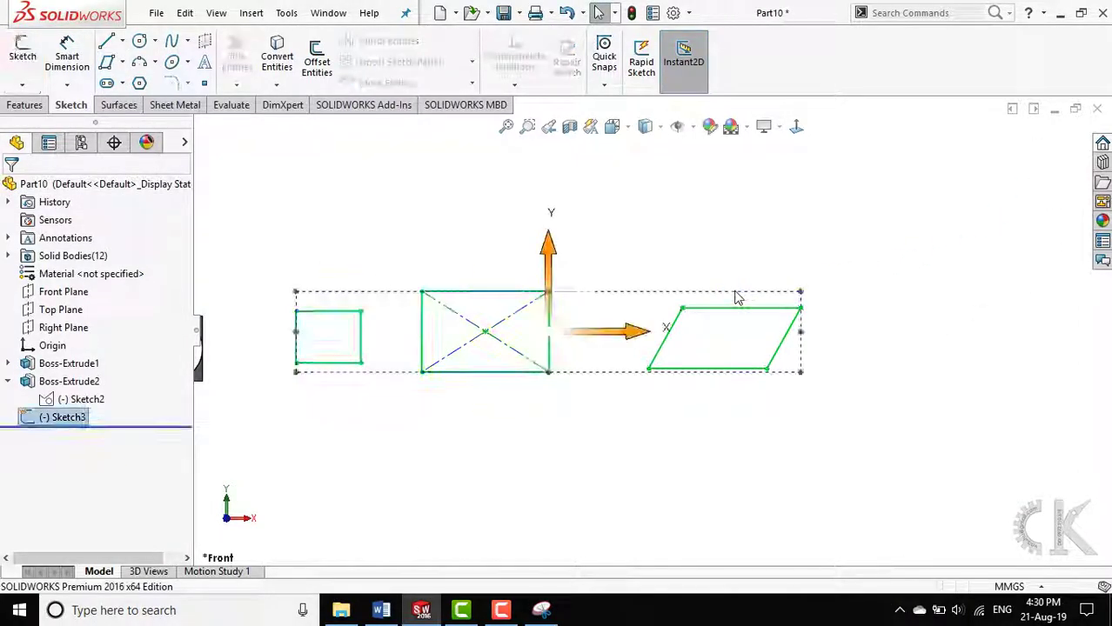
pyautogui.press('Escape')
pyautogui.keyDown('ctrl'); pyautogui.moveTo(389, 414); pyautogui.dragTo(864, 405, button='middle'); pyautogui.keyUp('ctrl')
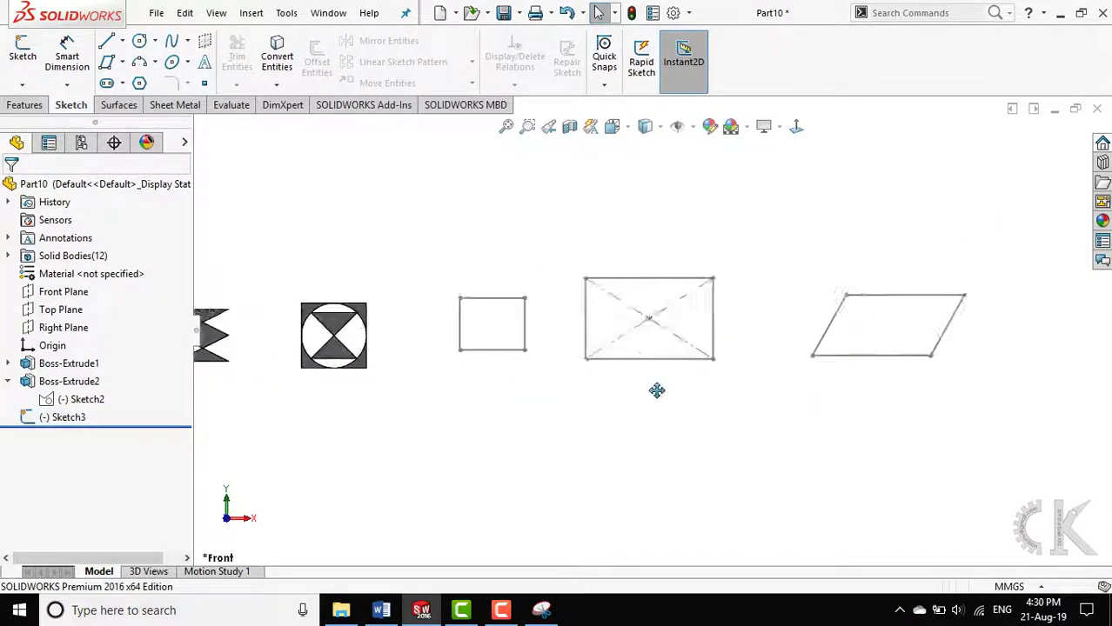
pyautogui.scroll(-2, 641, 352)
pyautogui.scroll(-3, 622, 341)
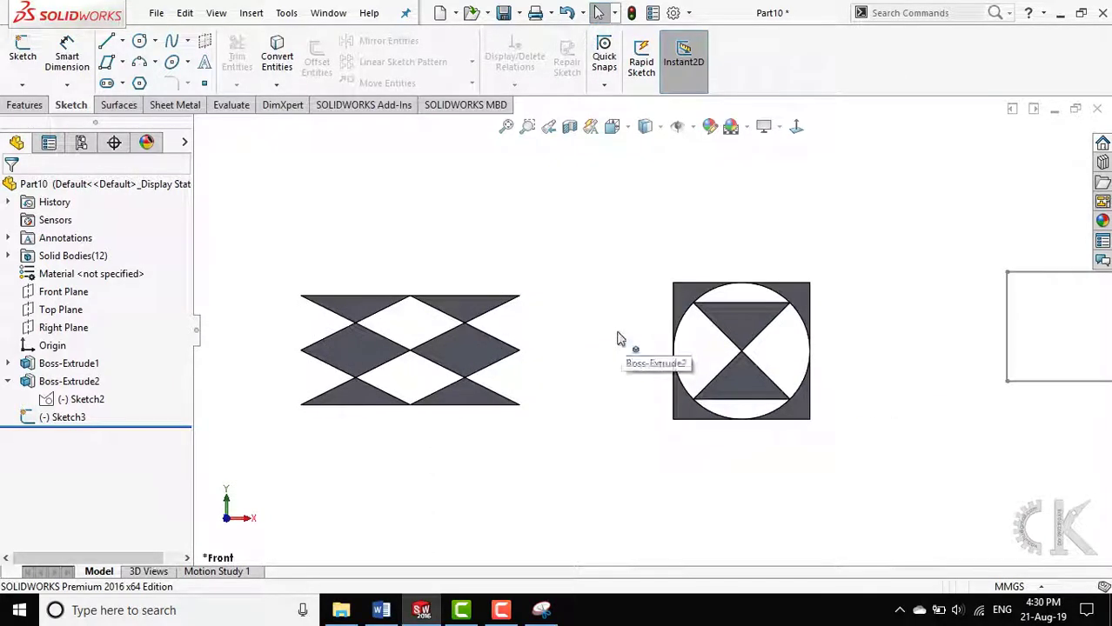
pyautogui.moveTo(583, 330)
pyautogui.mouseDown(button='middle')
pyautogui.moveTo(571, 380)
pyautogui.moveTo(627, 308)
pyautogui.mouseUp(button='middle')
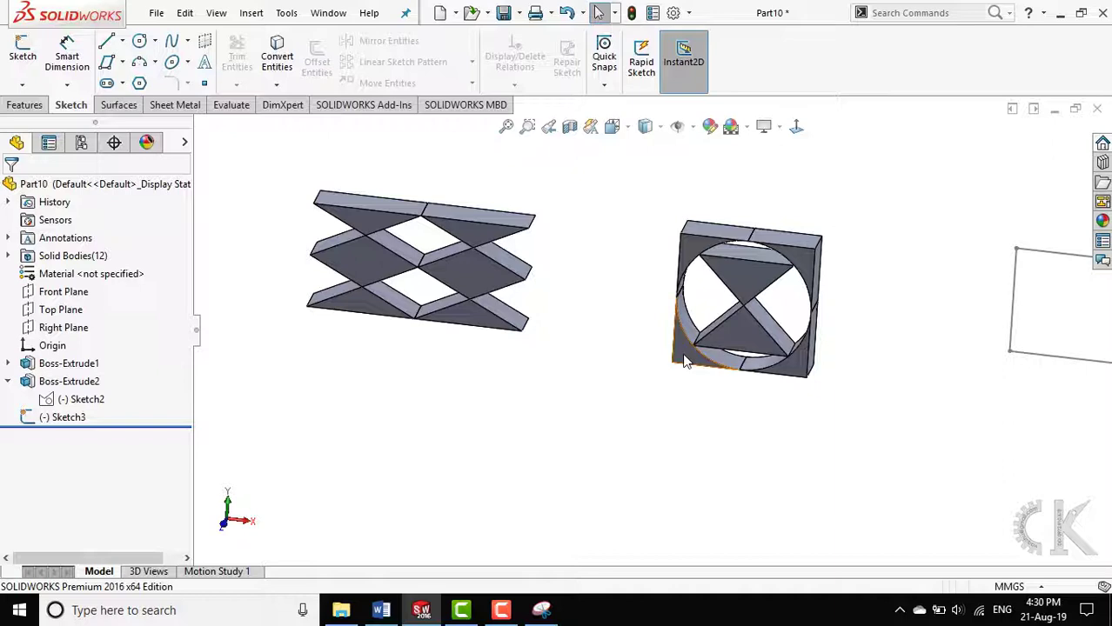